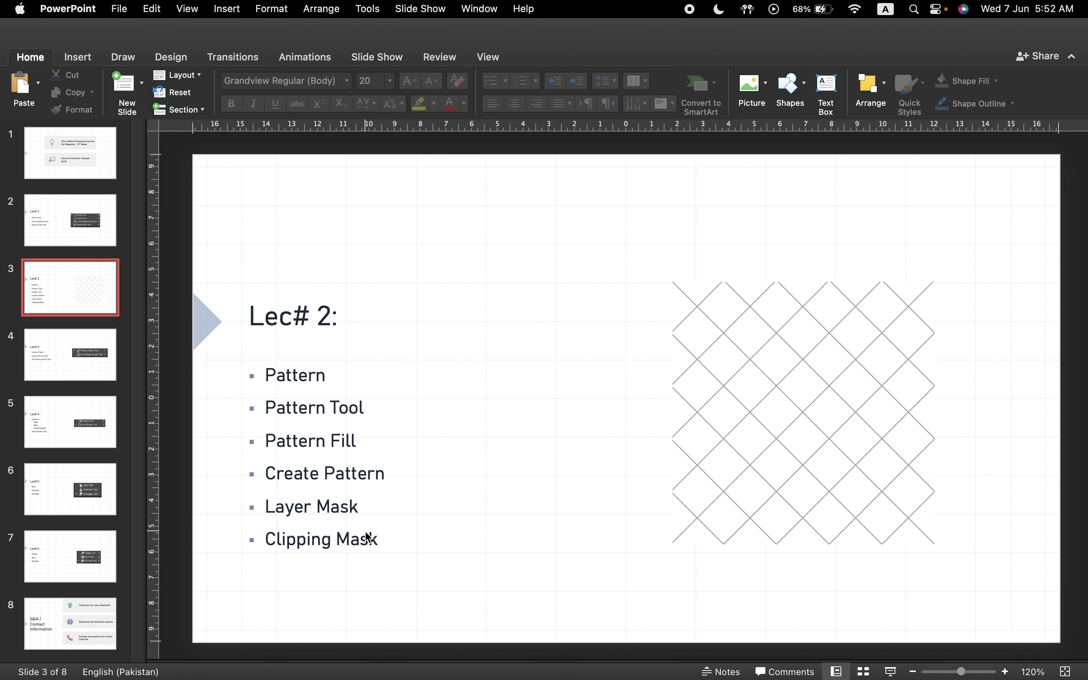
- Leave the Lec# 2 slide in PowerPoint for the Google Images tile pattern search in Opera
{"action": "key", "text": "super+Tab"}
{"action": "key", "text": "super+Tab"}
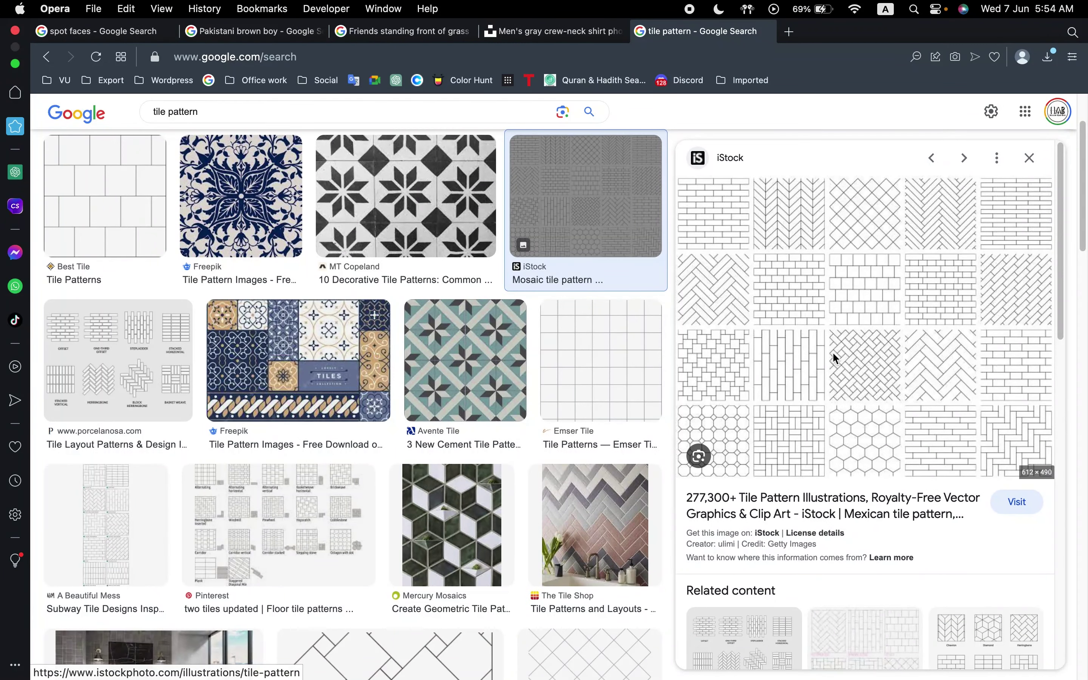
- Cycle the app switcher from Opera to Adobe Photoshop 2021
{"action": "key", "text": "super+Tab"}
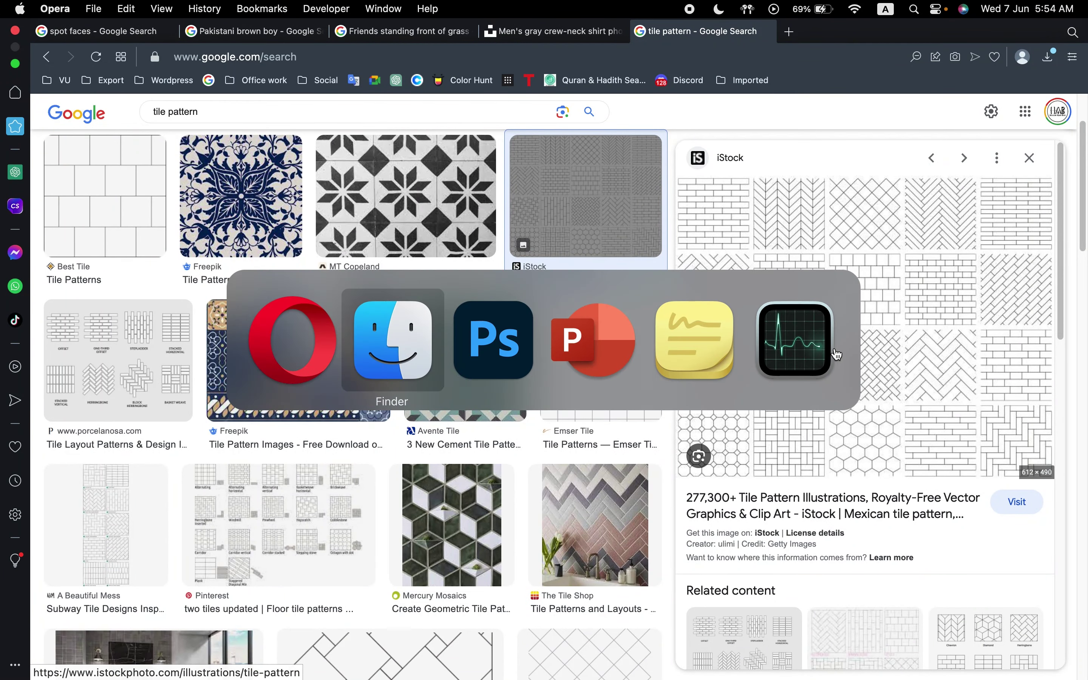
{"action": "key", "text": "super+Tab"}
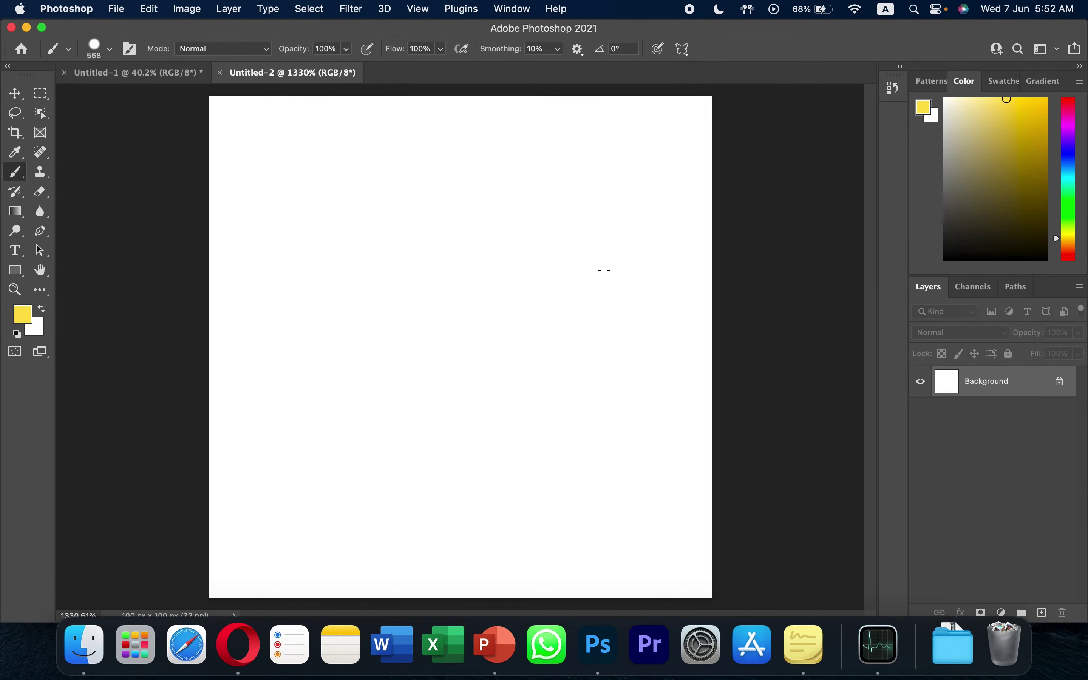
- Fill Untitled-1's background with the Trees leaf pattern, then add empty Layer 1 and hide Background
{"action": "left_click", "coordinate": [170, 77]}
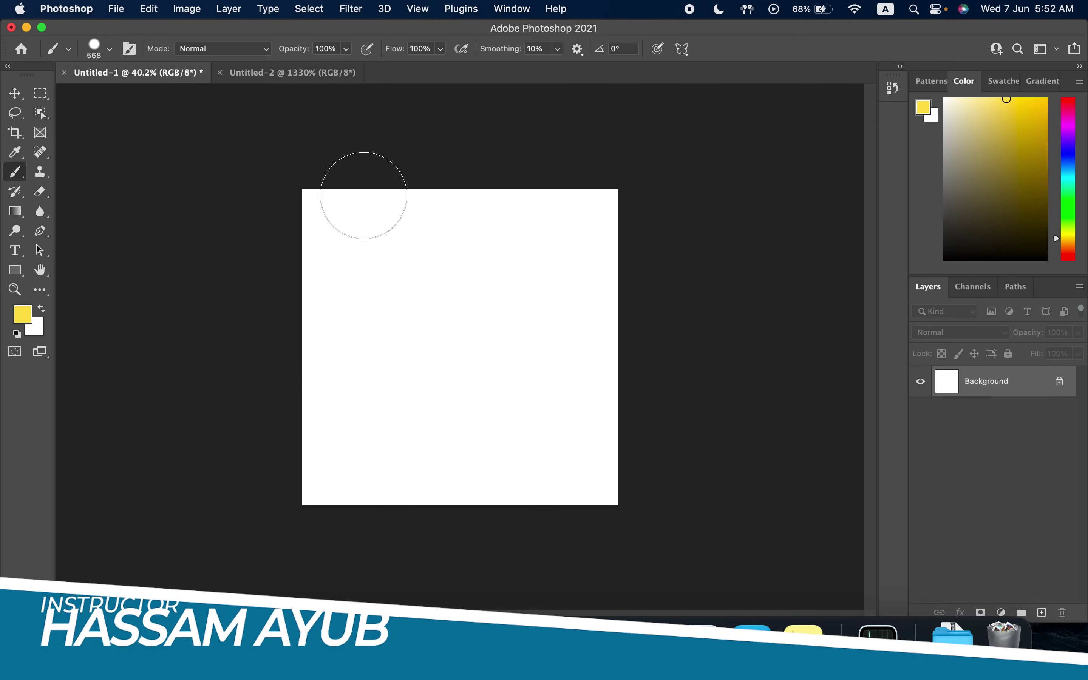
{"action": "left_click", "coordinate": [932, 81]}
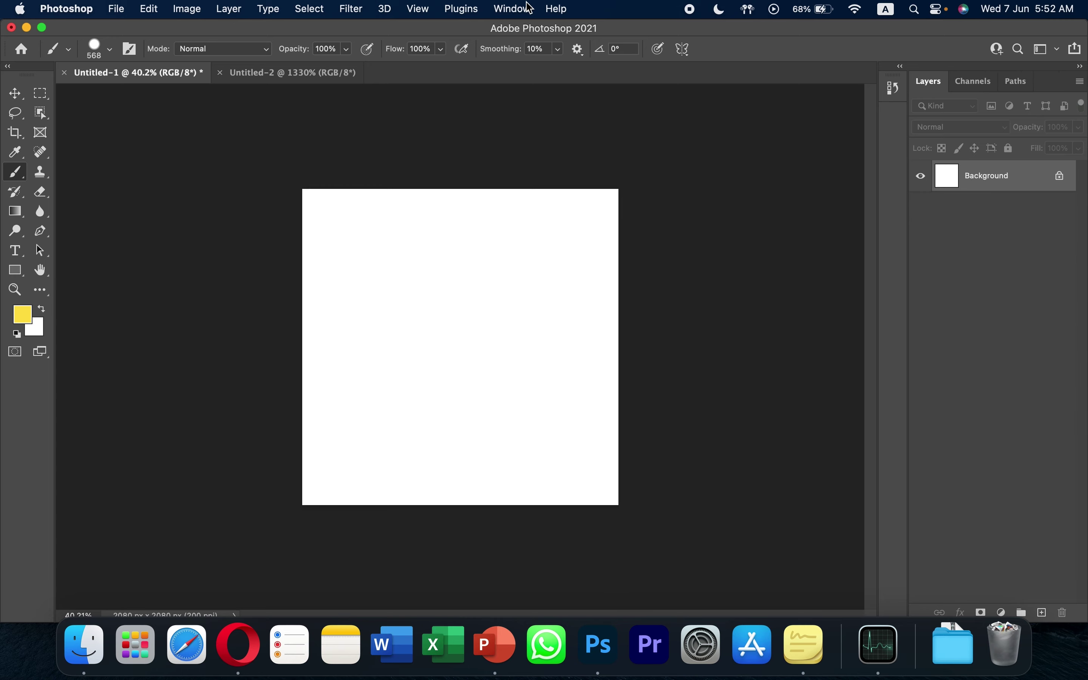
{"action": "left_click", "coordinate": [513, 9]}
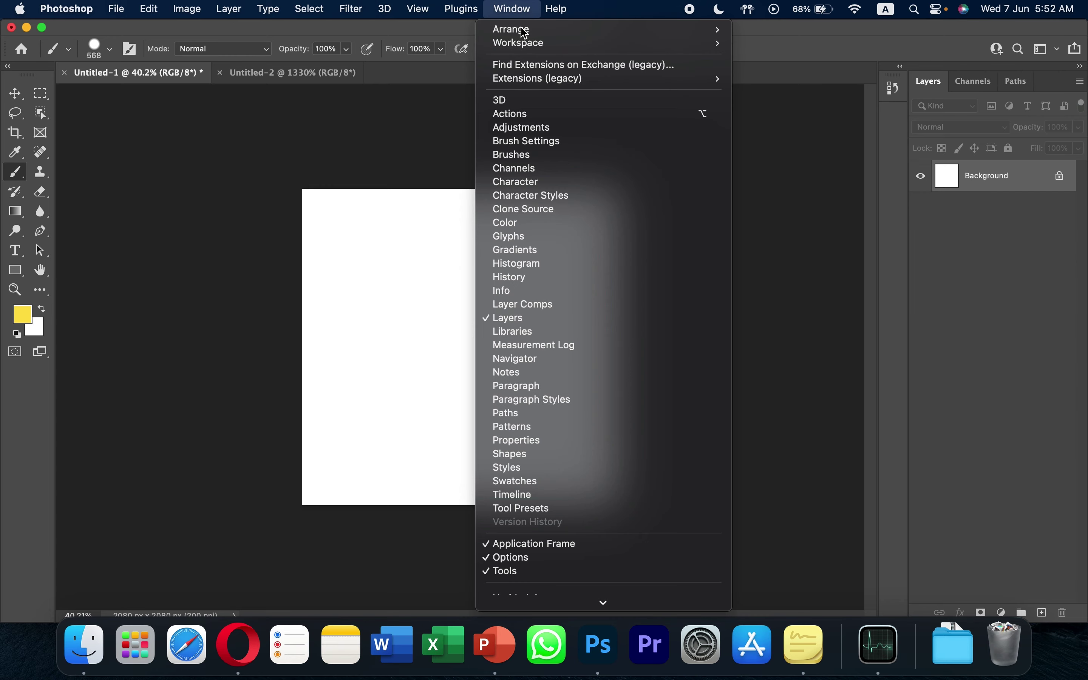
{"action": "left_click", "coordinate": [517, 427]}
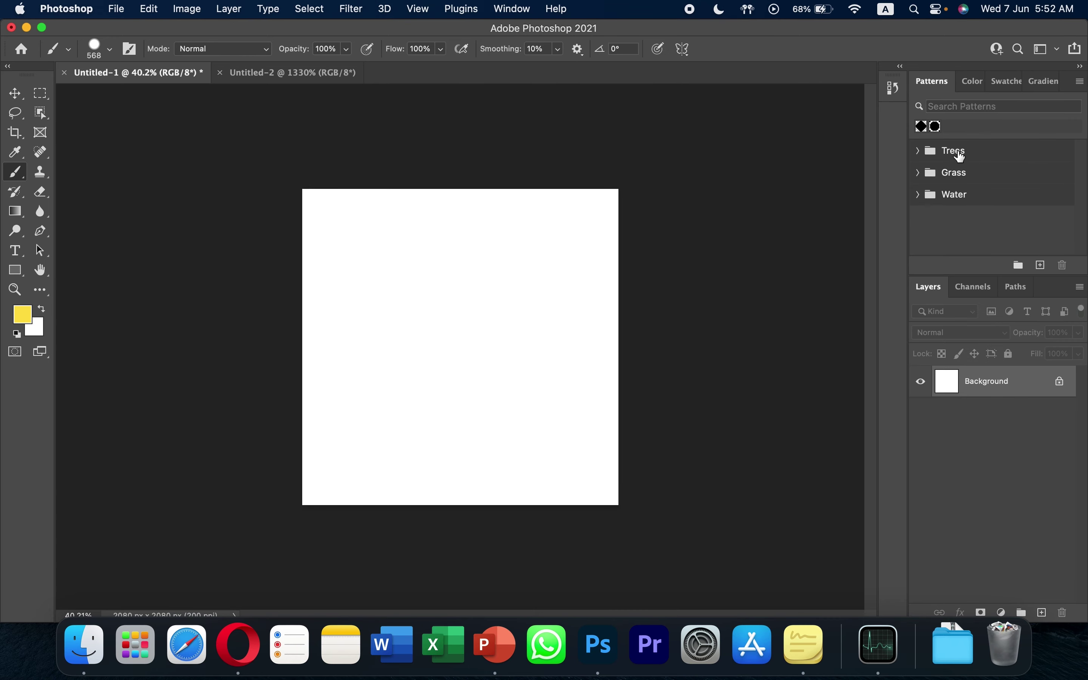
{"action": "left_click", "coordinate": [919, 151]}
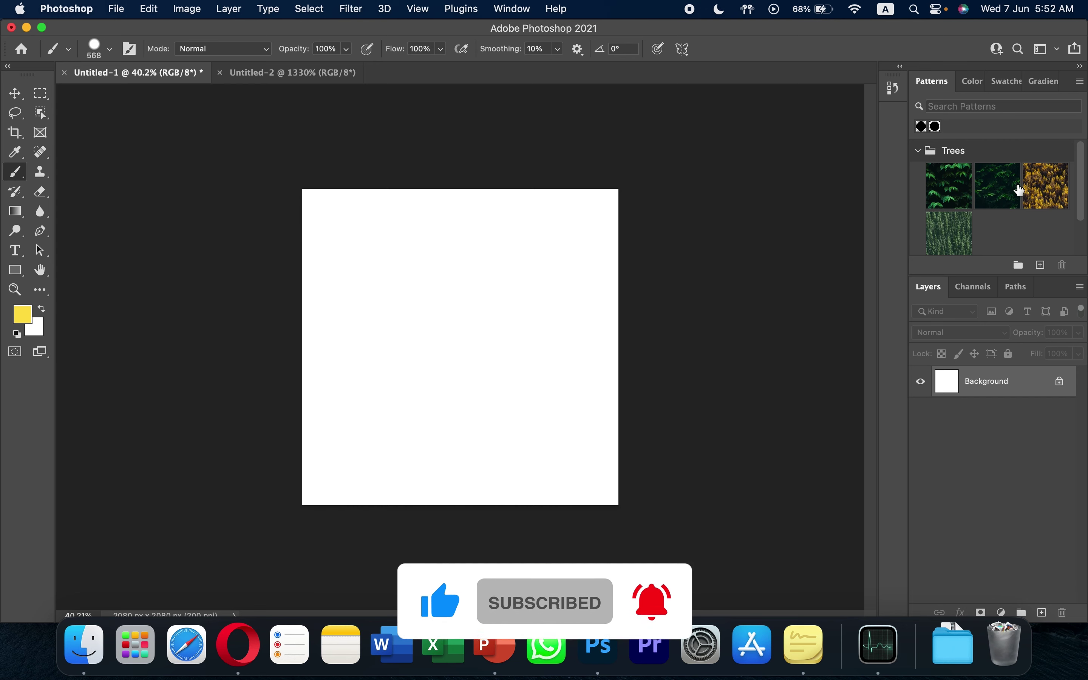
{"action": "left_click_drag", "start_coordinate": [996, 200], "coordinate": [495, 278]}
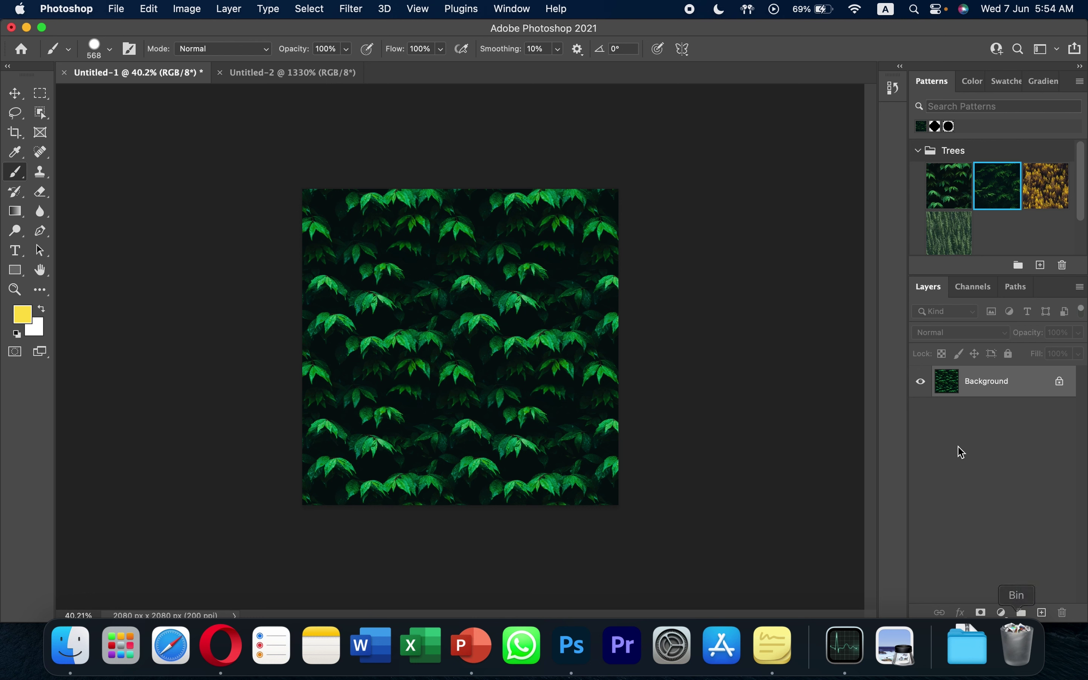
{"action": "left_click", "coordinate": [1041, 612]}
{"action": "left_click", "coordinate": [920, 412]}
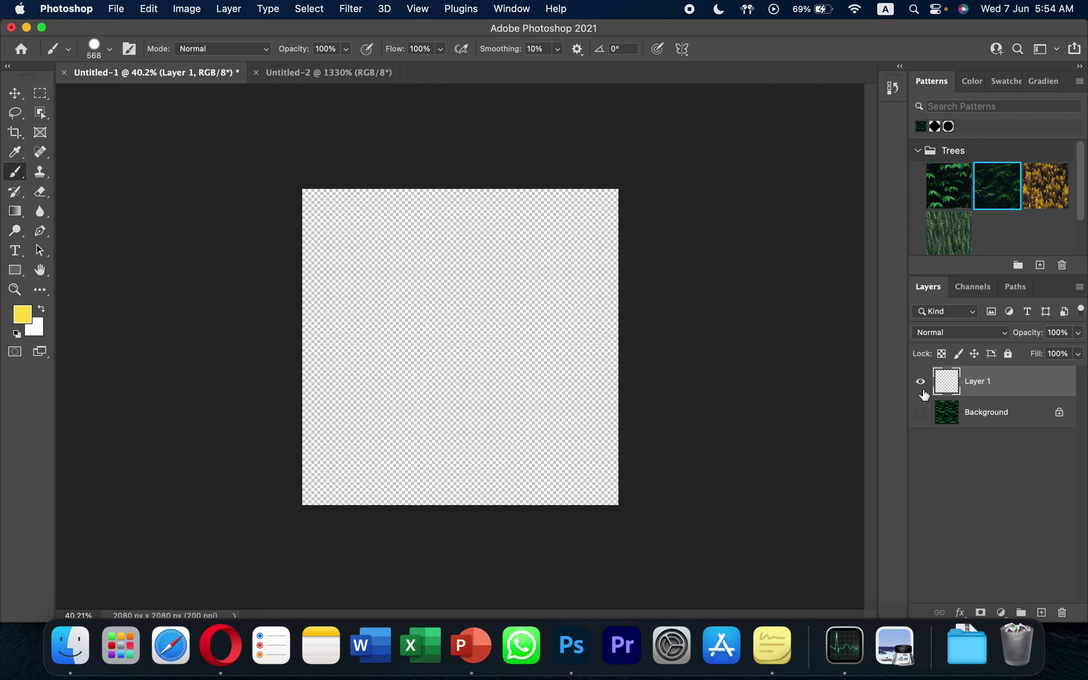
- Paint the leaf pattern across Layer 1 with a ~592 px Pattern Stamp, hide it, add Layer 2
{"action": "left_click", "coordinate": [40, 172]}
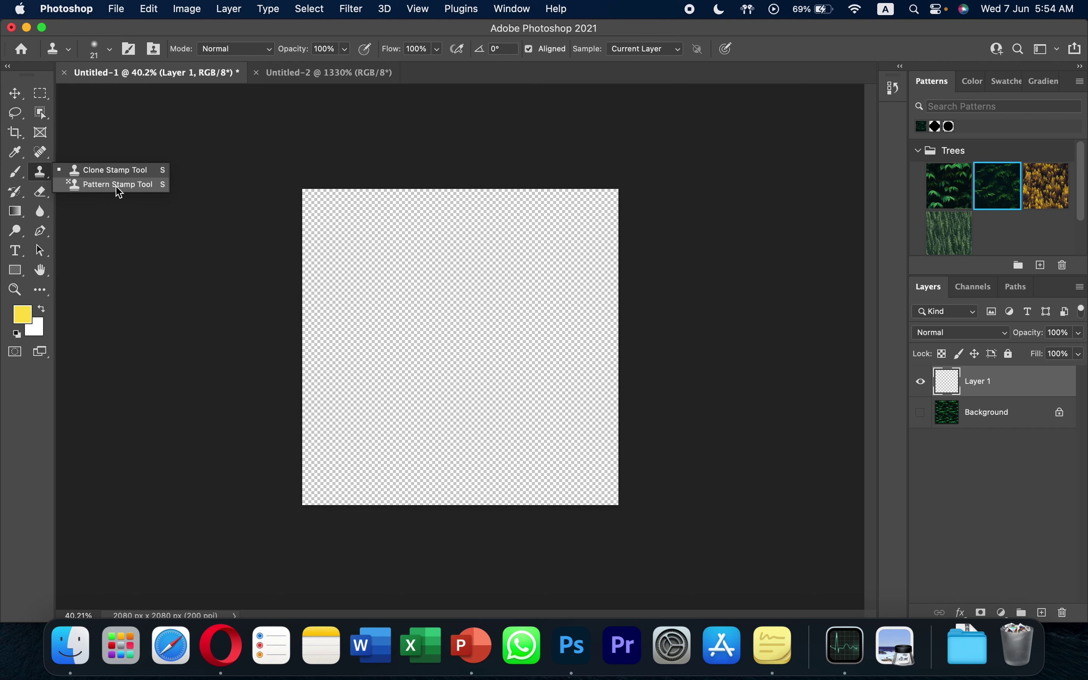
{"action": "left_click", "coordinate": [117, 185]}
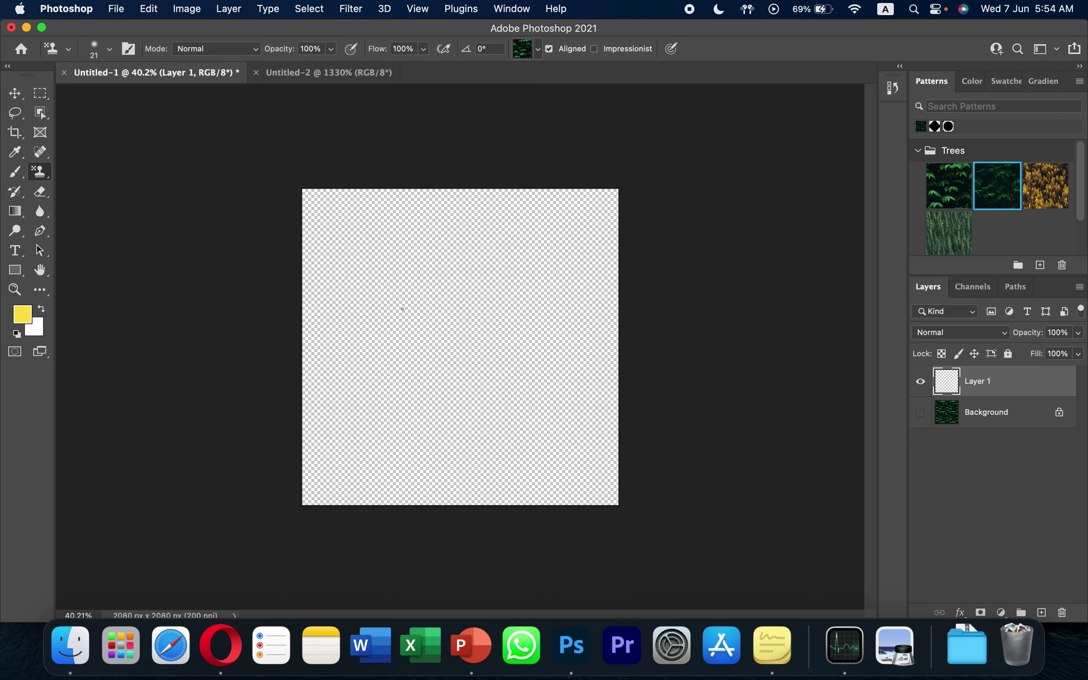
{"action": "left_click_drag", "start_coordinate": [402, 309], "coordinate": [491, 313]}
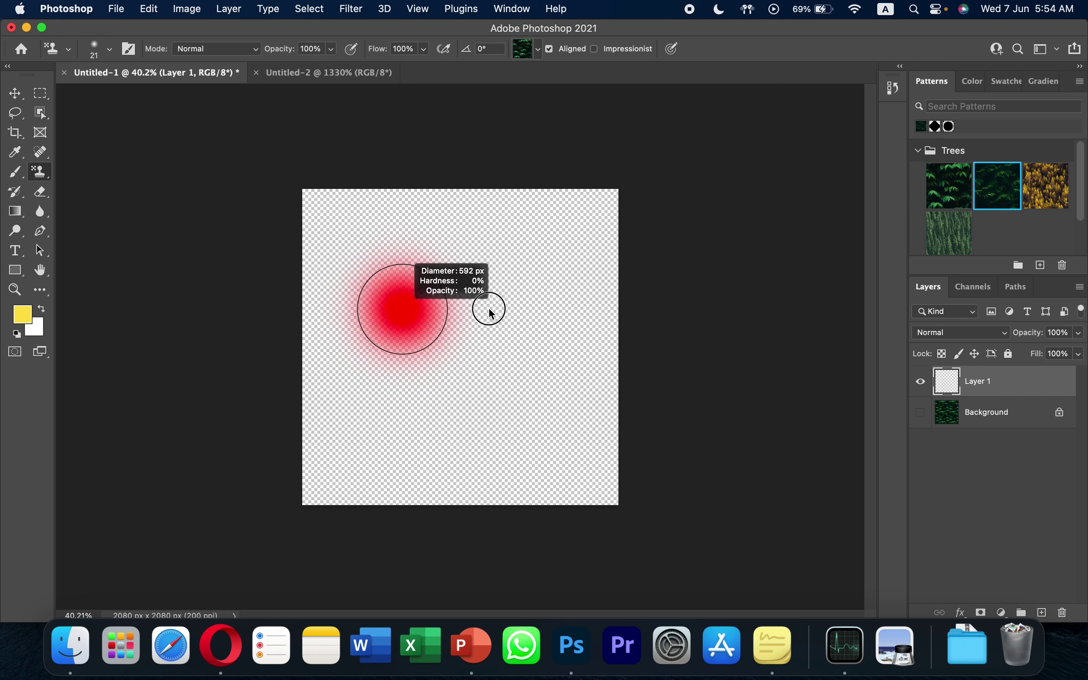
{"action": "mouse_move", "coordinate": [371, 279]}
{"action": "left_mouse_down"}
{"action": "mouse_move", "coordinate": [517, 284]}
{"action": "mouse_move", "coordinate": [408, 304]}
{"action": "mouse_move", "coordinate": [420, 314]}
{"action": "mouse_move", "coordinate": [595, 328]}
{"action": "mouse_move", "coordinate": [322, 267]}
{"action": "mouse_move", "coordinate": [682, 255]}
{"action": "mouse_move", "coordinate": [265, 227]}
{"action": "mouse_move", "coordinate": [478, 187]}
{"action": "mouse_move", "coordinate": [412, 364]}
{"action": "mouse_move", "coordinate": [375, 280]}
{"action": "mouse_move", "coordinate": [432, 461]}
{"action": "mouse_move", "coordinate": [578, 418]}
{"action": "mouse_move", "coordinate": [634, 544]}
{"action": "left_mouse_up"}
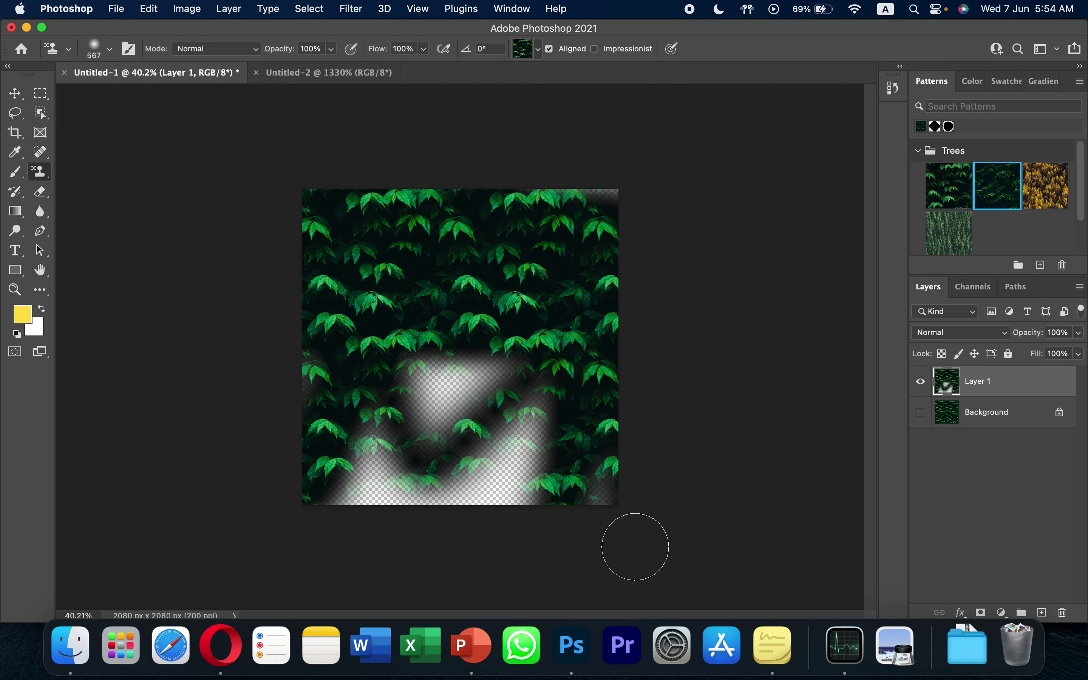
{"action": "left_click", "coordinate": [922, 386]}
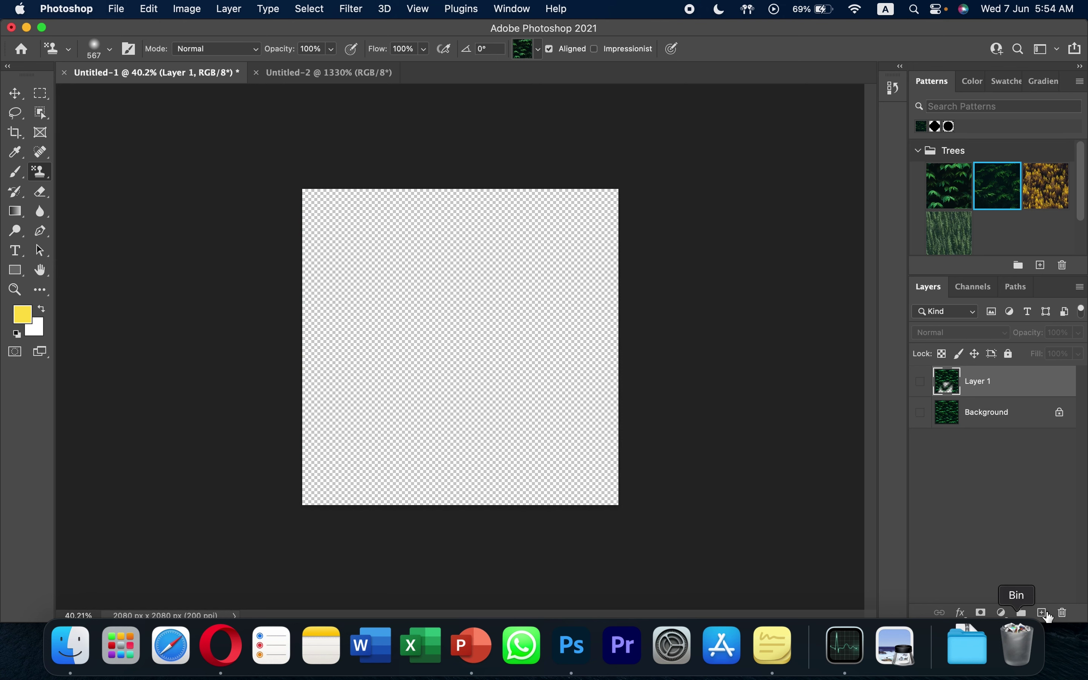
{"action": "left_click", "coordinate": [1043, 612]}
- Use Edit > Fill with Pattern contents to cover Layer 2 in the green Grass pattern
{"action": "left_click", "coordinate": [149, 8]}
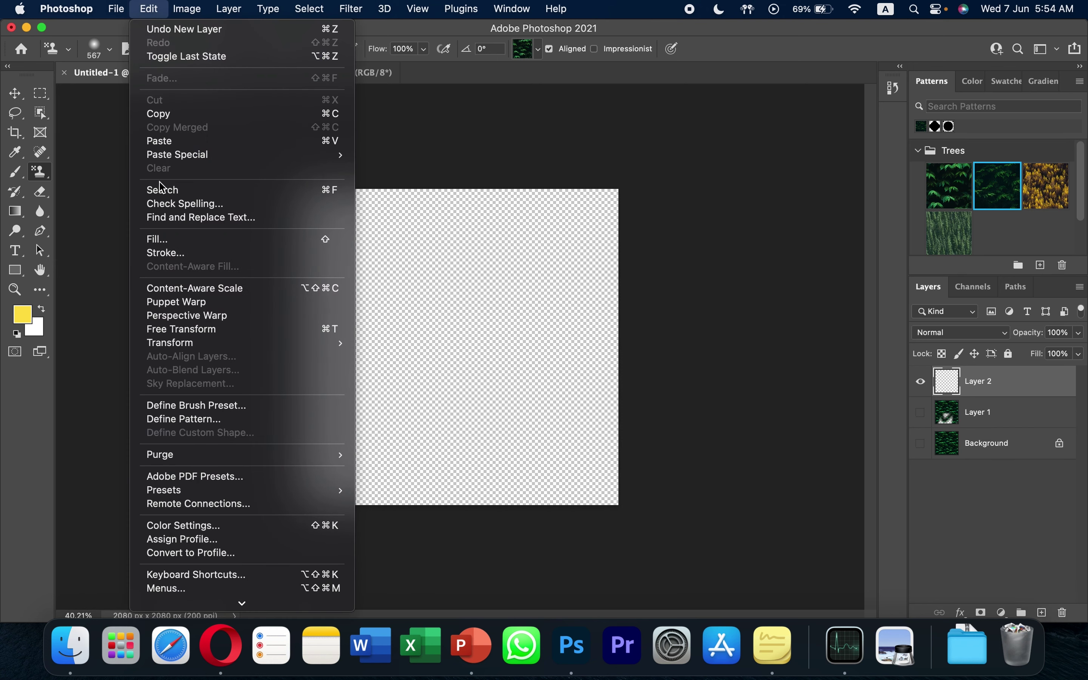
{"action": "left_click", "coordinate": [173, 248]}
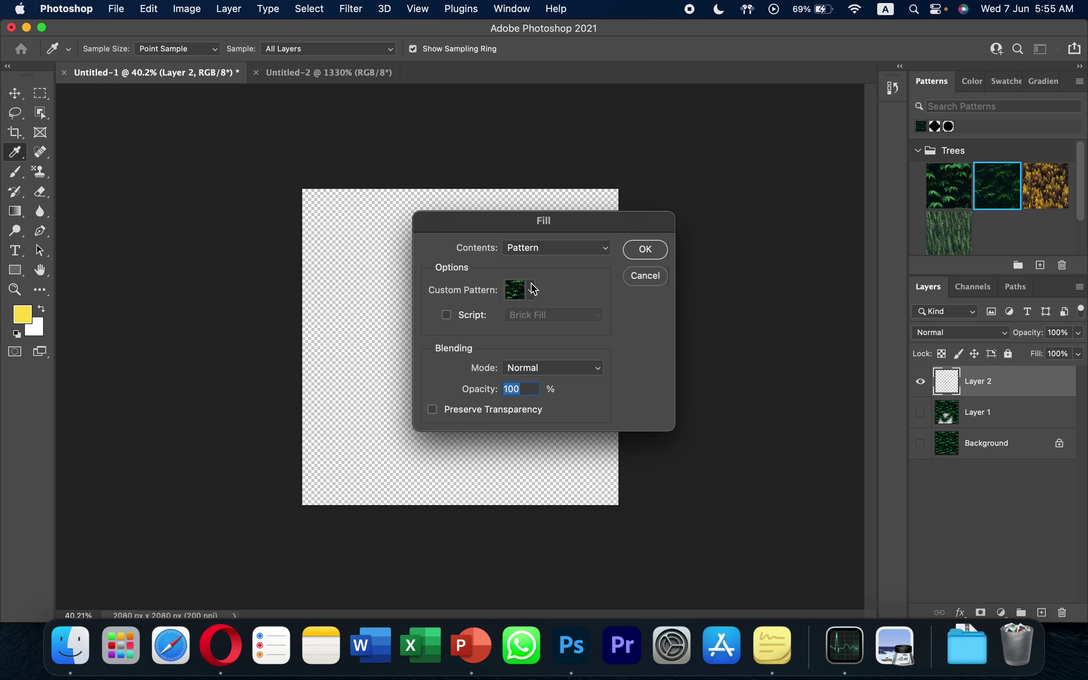
{"action": "left_click", "coordinate": [541, 250]}
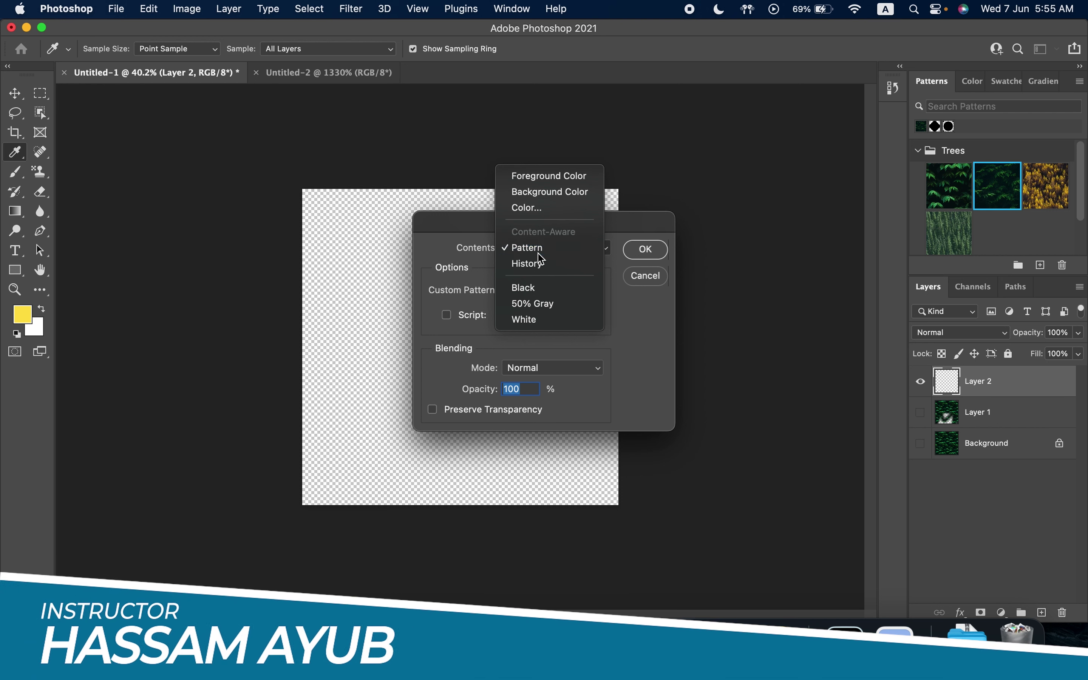
{"action": "left_click", "coordinate": [538, 252]}
{"action": "left_click", "coordinate": [530, 290]}
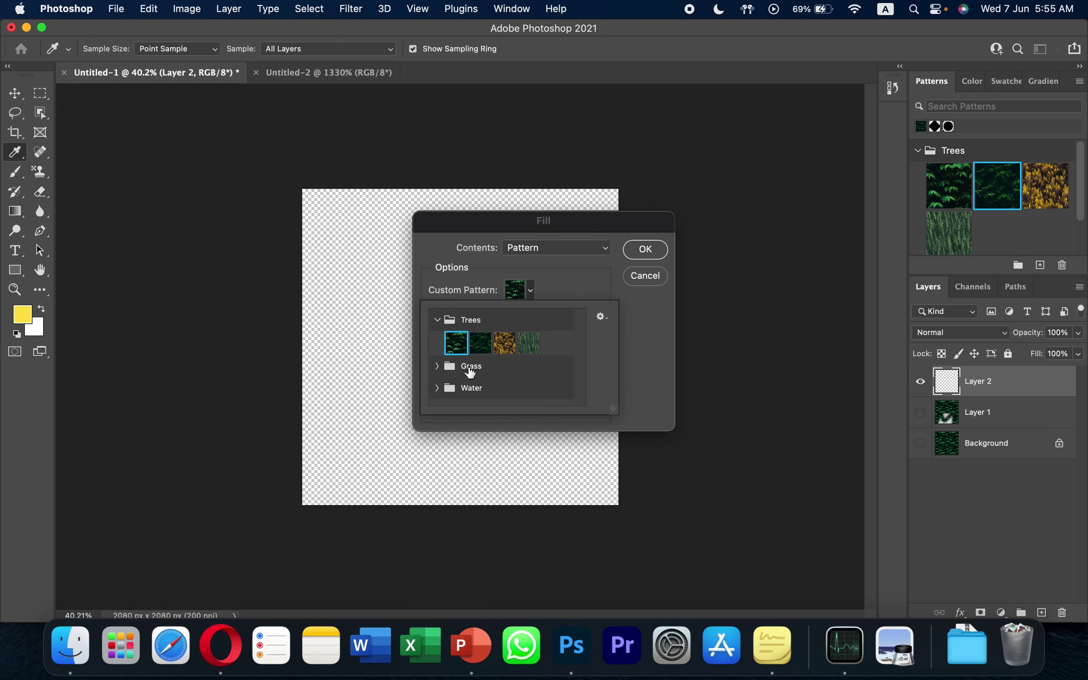
{"action": "left_click", "coordinate": [437, 366]}
{"action": "left_click", "coordinate": [507, 396]}
{"action": "left_click", "coordinate": [578, 286]}
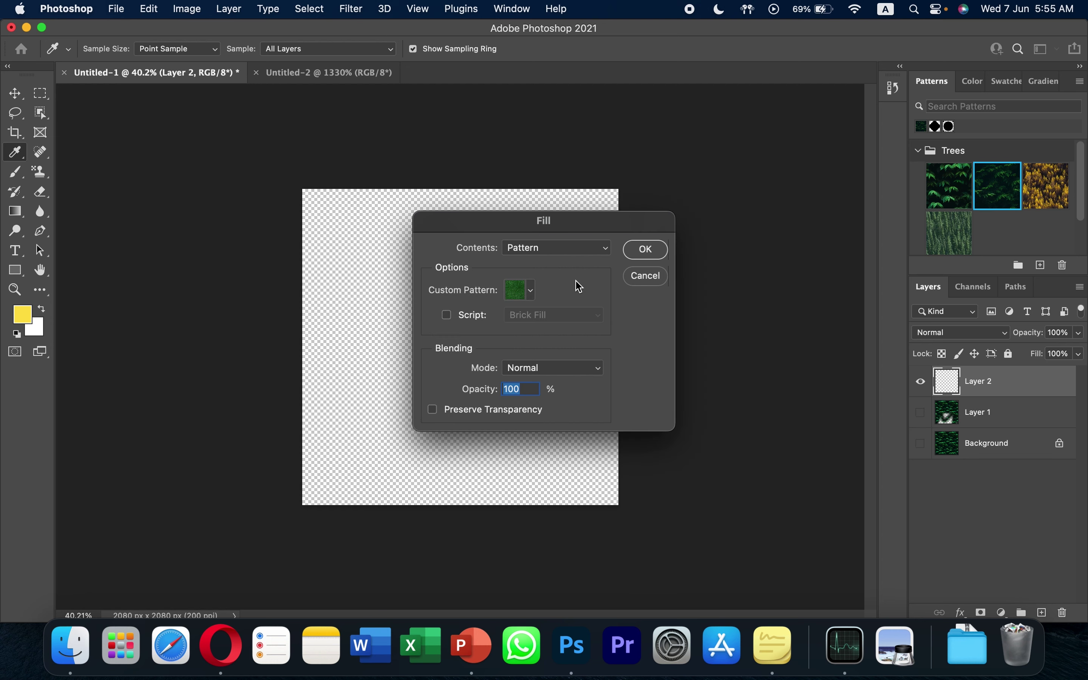
{"action": "left_click", "coordinate": [645, 250]}
{"action": "key", "text": "s"}
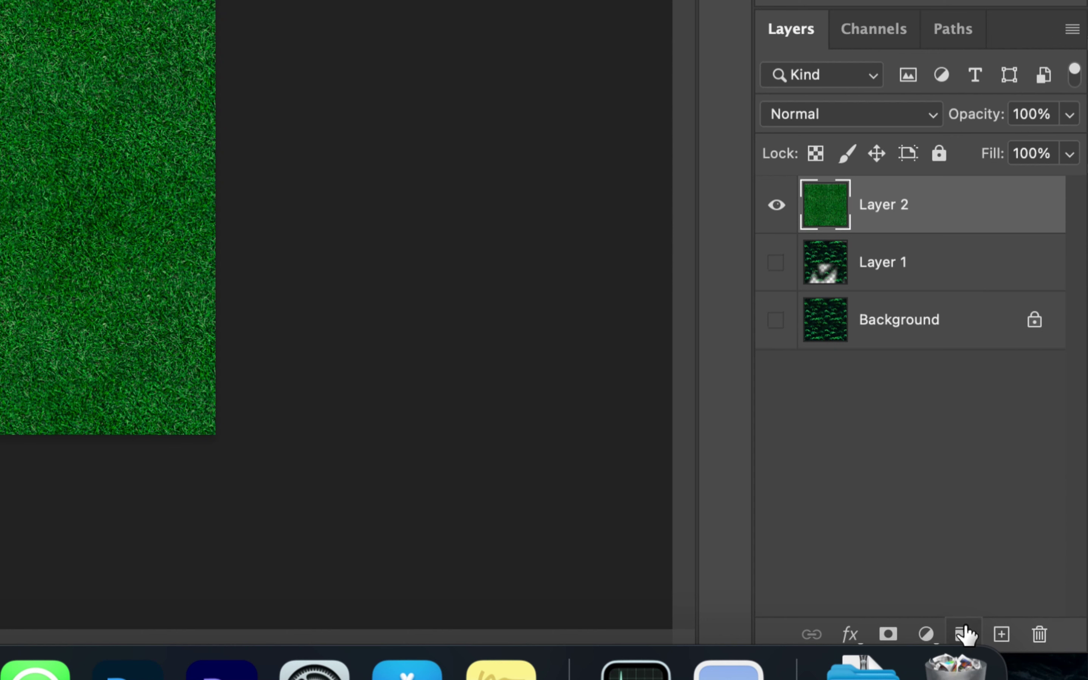
{"action": "left_click", "coordinate": [927, 634]}
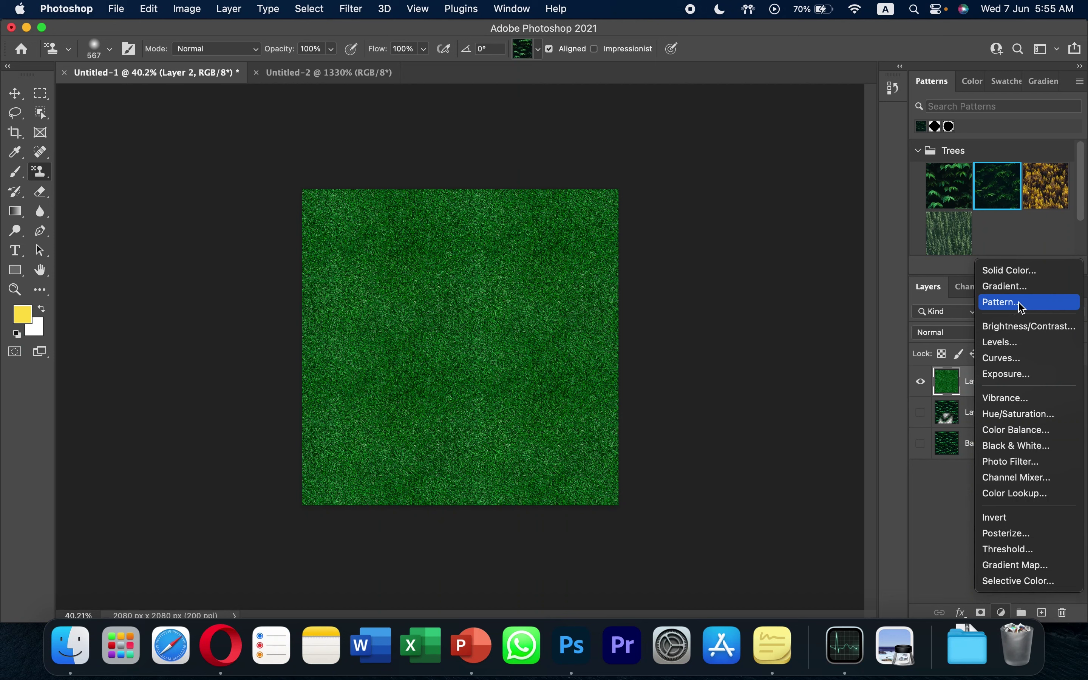
- Add a Pattern Fill layer and preview the brown, then green, grass patterns
{"action": "left_click", "coordinate": [1015, 307]}
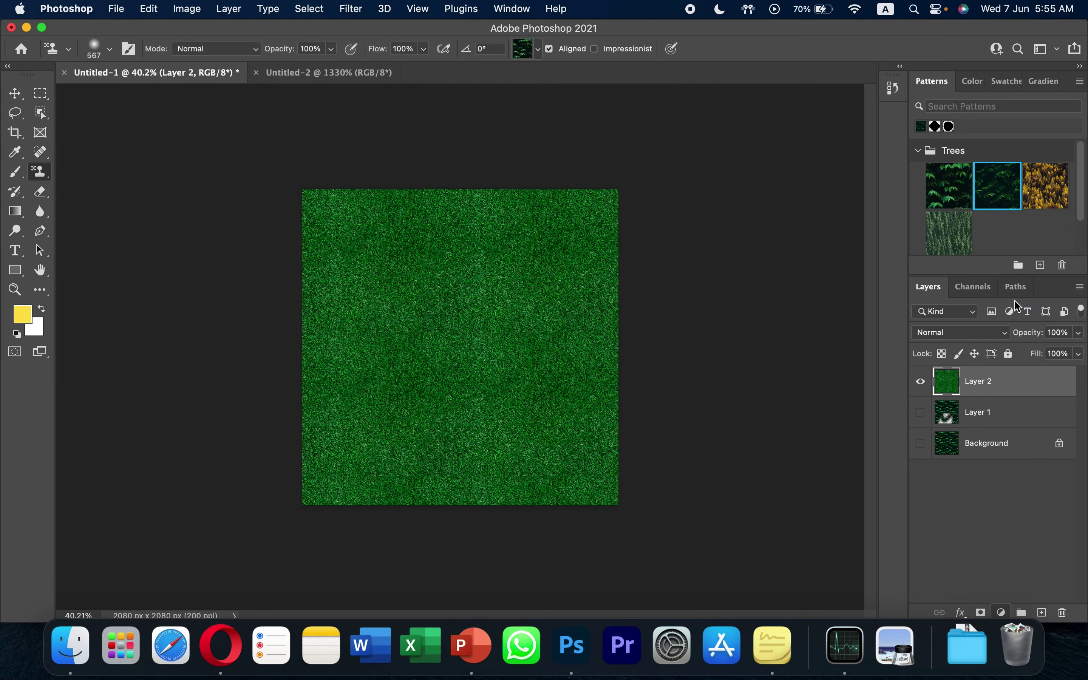
{"action": "left_click", "coordinate": [456, 296]}
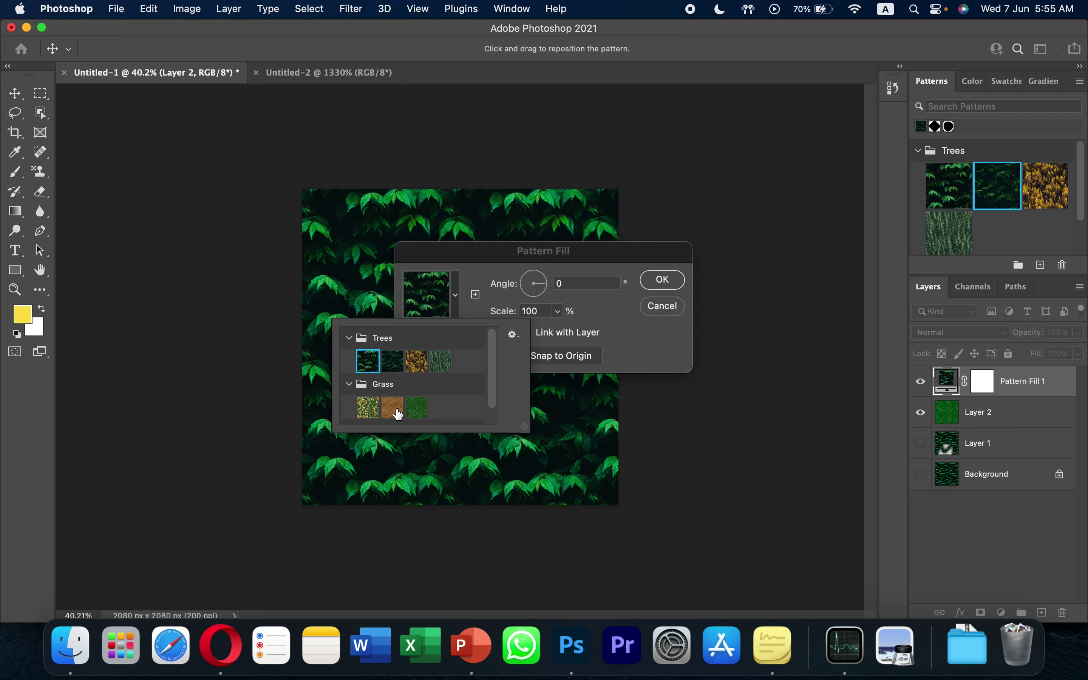
{"action": "left_click", "coordinate": [397, 414]}
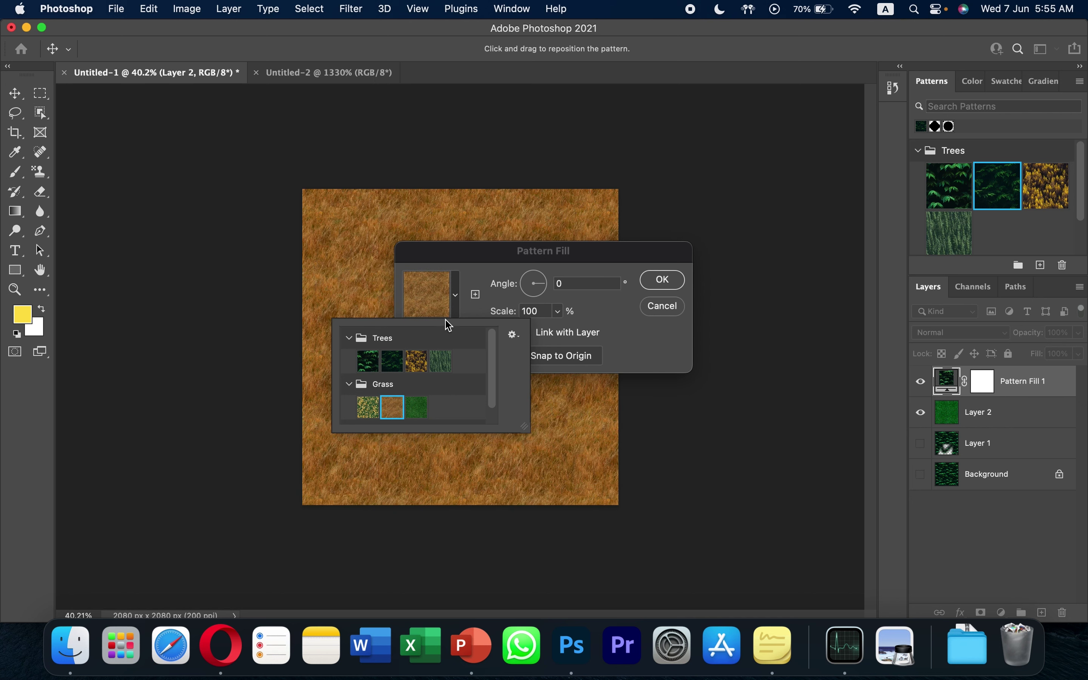
{"action": "left_click", "coordinate": [416, 413]}
{"action": "left_click", "coordinate": [467, 284]}
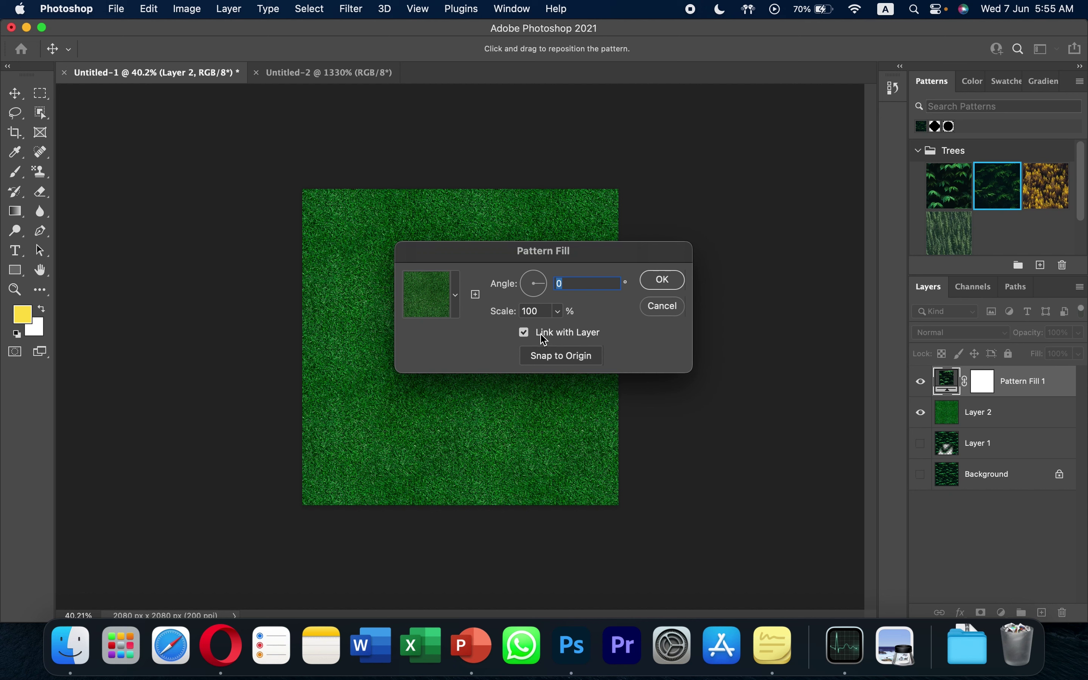
{"action": "left_click_drag", "start_coordinate": [504, 259], "coordinate": [693, 262]}
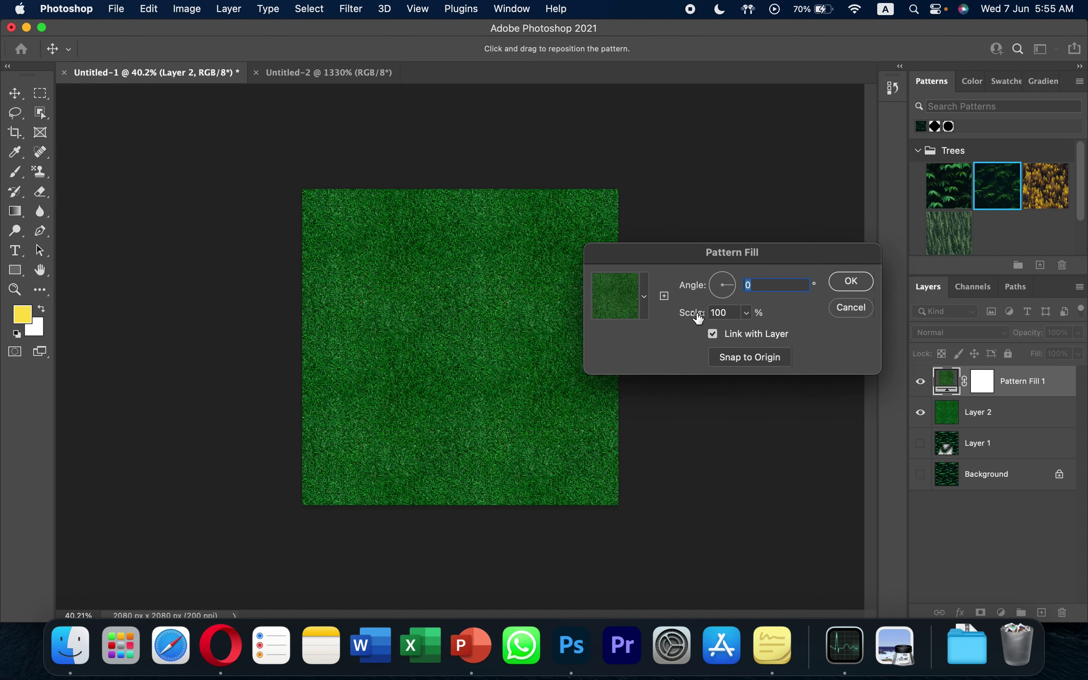
- Preview the first Trees leaf pattern at 86%, 54% and 26% scale, then cancel the fill
{"action": "left_click", "coordinate": [645, 306]}
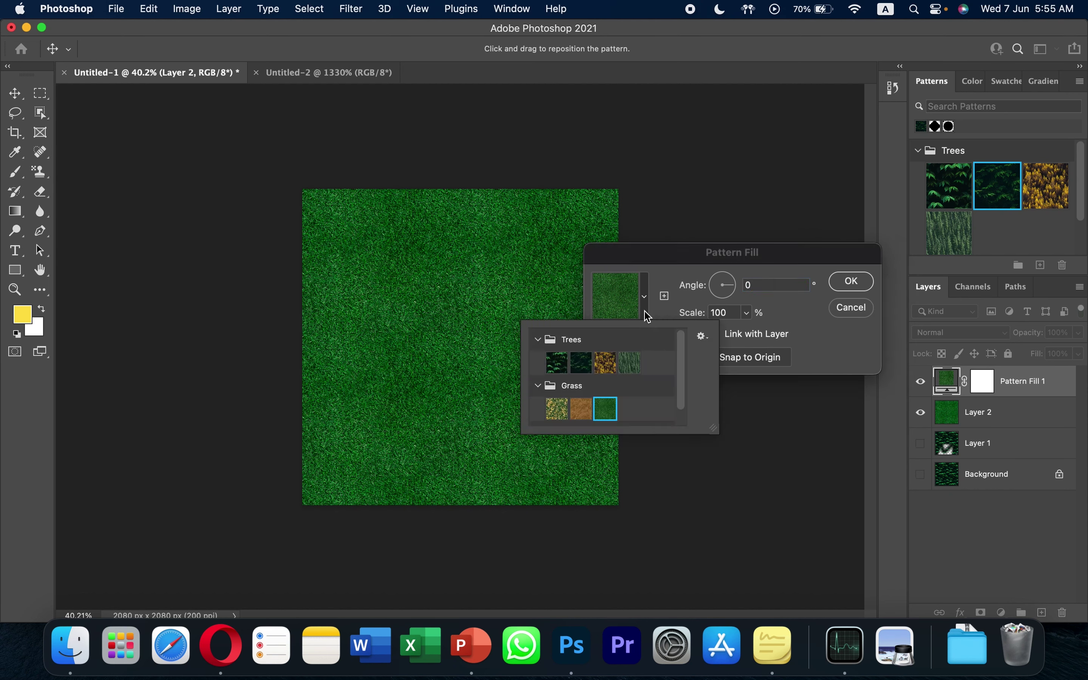
{"action": "left_click", "coordinate": [565, 367]}
{"action": "left_click", "coordinate": [648, 310]}
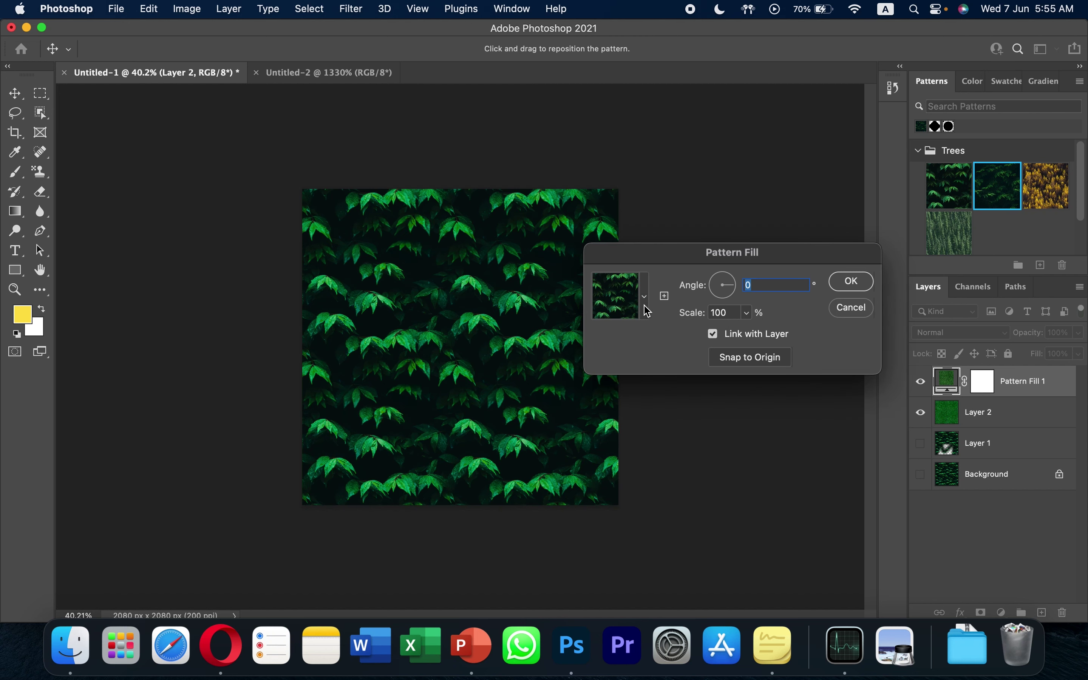
{"action": "left_click_drag", "start_coordinate": [701, 321], "coordinate": [691, 321]}
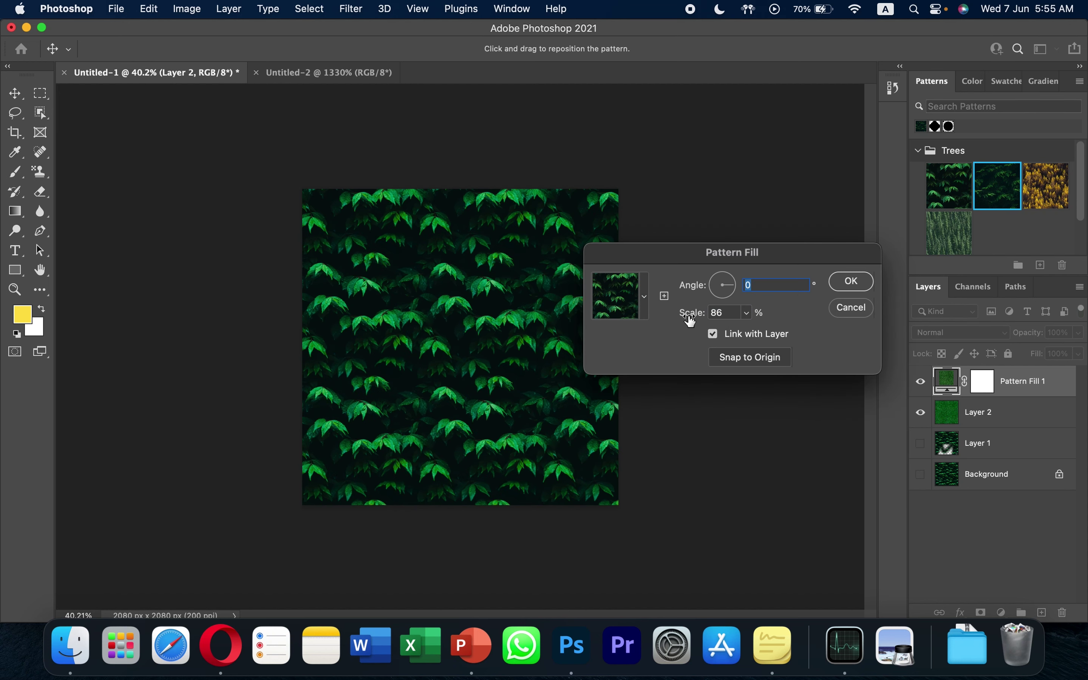
{"action": "left_click_drag", "start_coordinate": [696, 319], "coordinate": [684, 318]}
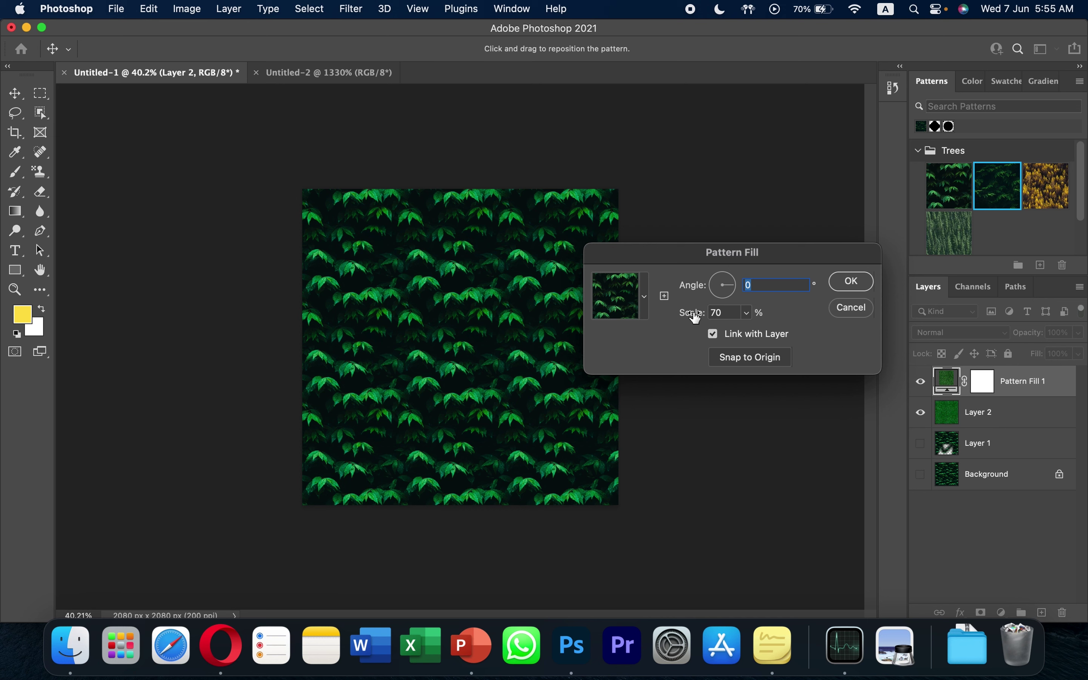
{"action": "mouse_move", "coordinate": [698, 317]}
{"action": "left_mouse_down"}
{"action": "mouse_move", "coordinate": [684, 318]}
{"action": "mouse_move", "coordinate": [738, 319]}
{"action": "mouse_move", "coordinate": [682, 316]}
{"action": "left_mouse_up"}
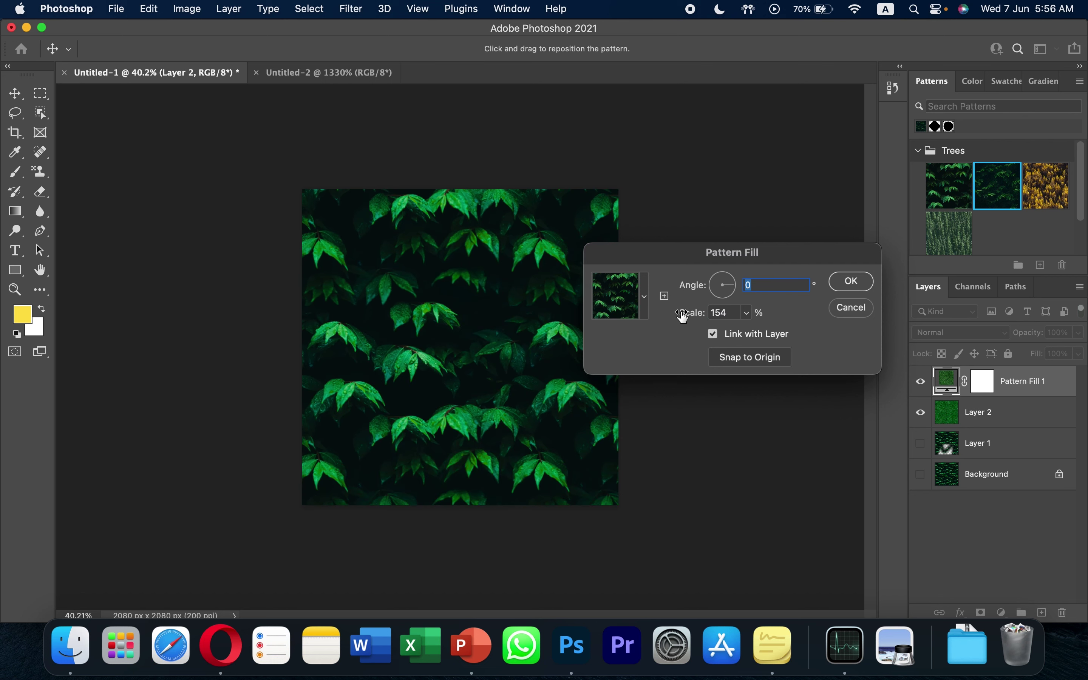
{"action": "left_click", "coordinate": [849, 314]}
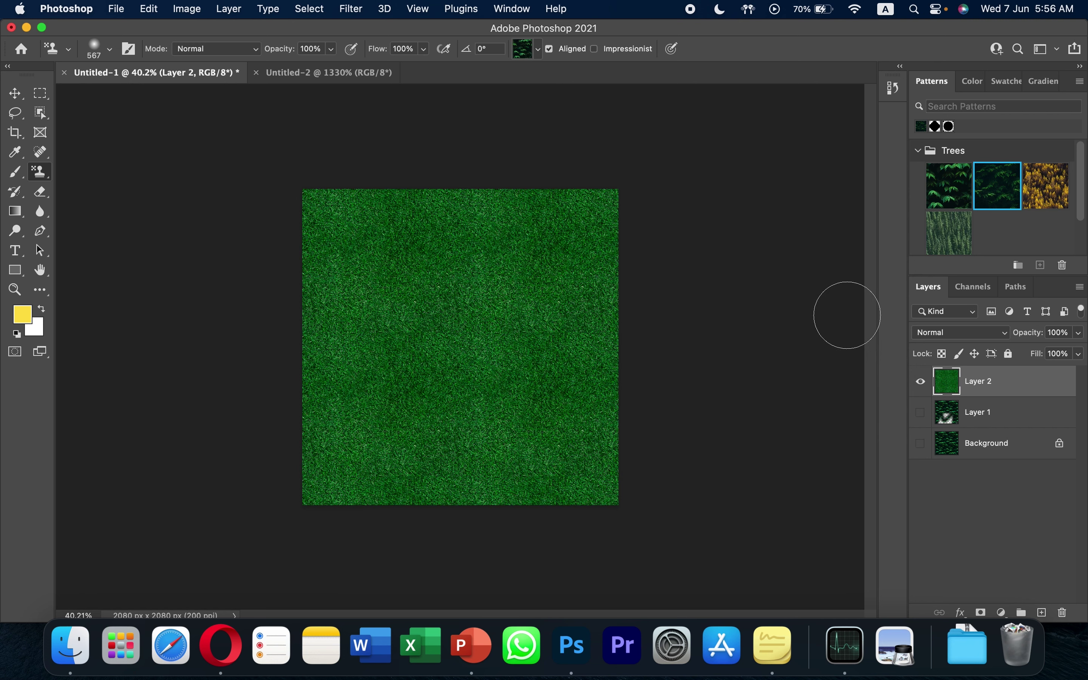
- Create a new 50 × 50 px document
{"action": "left_click", "coordinate": [314, 72]}
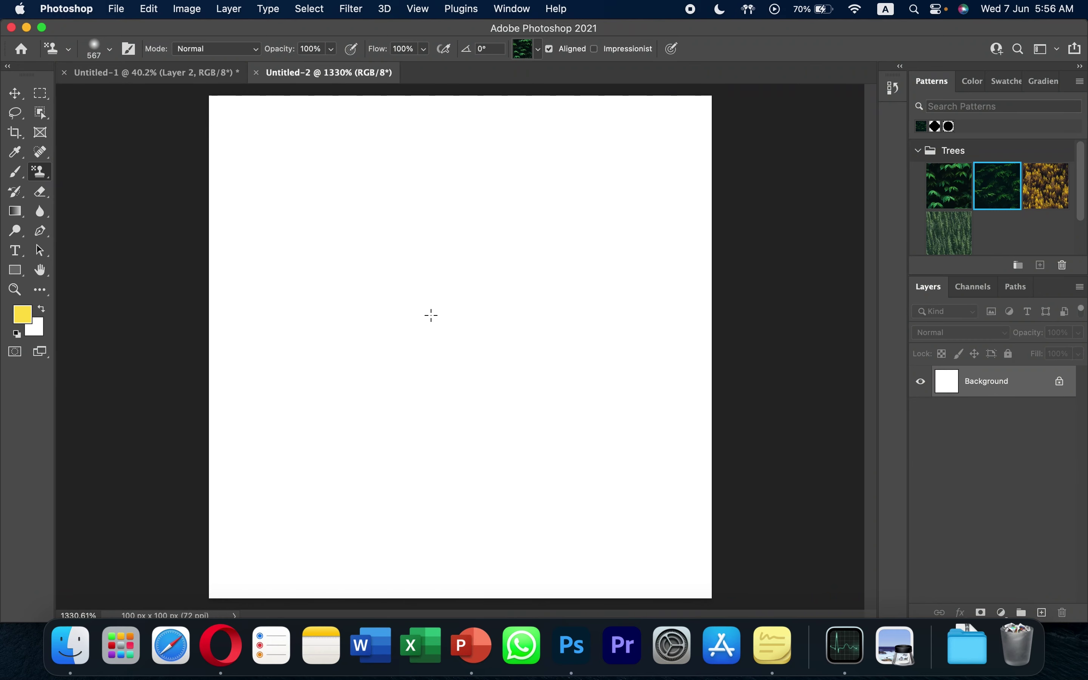
{"action": "key", "text": "super+n"}
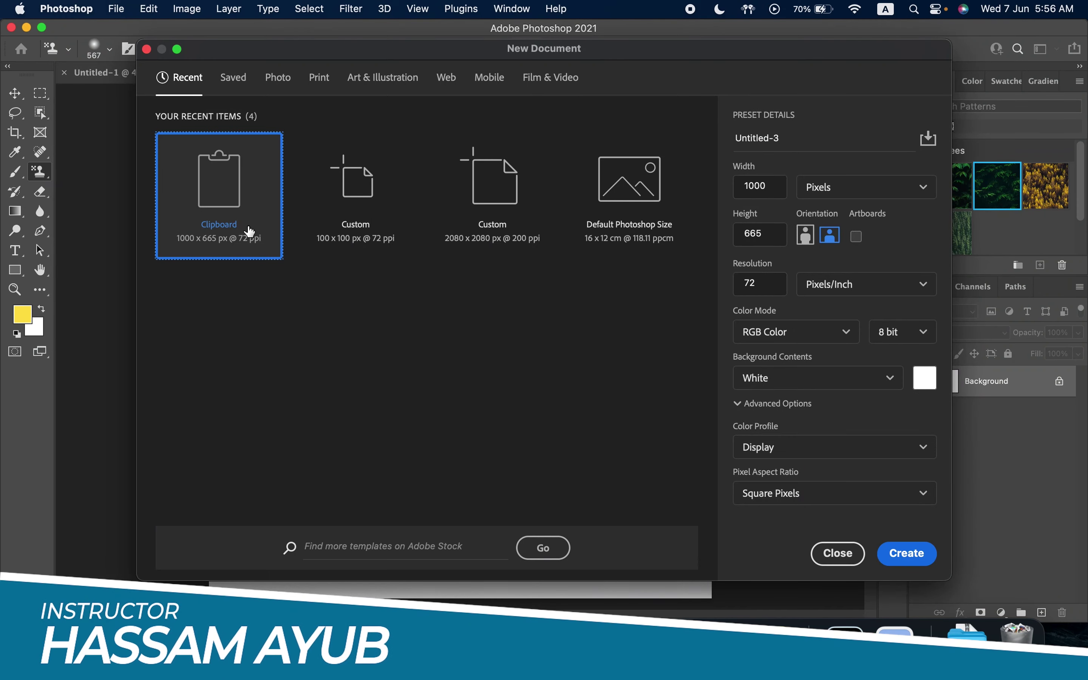
{"action": "double_click", "coordinate": [760, 185]}
{"action": "type", "text": "5"}
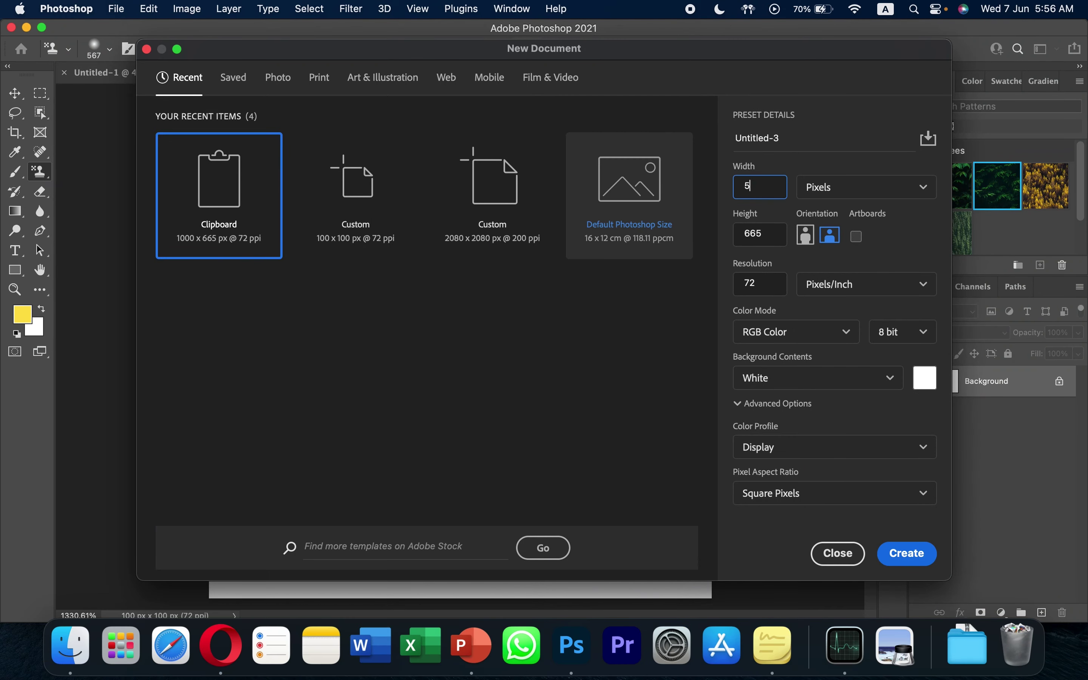
{"action": "type", "text": "0"}
{"action": "key", "text": "Tab"}
{"action": "type", "text": "5"}
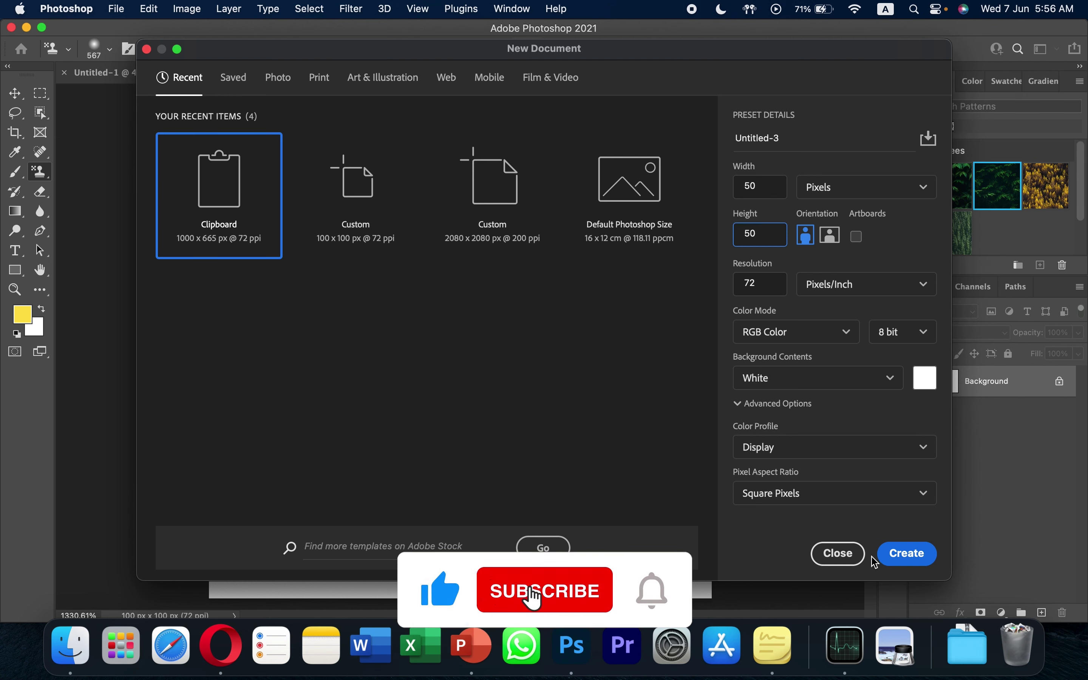
{"action": "left_click", "coordinate": [905, 562]}
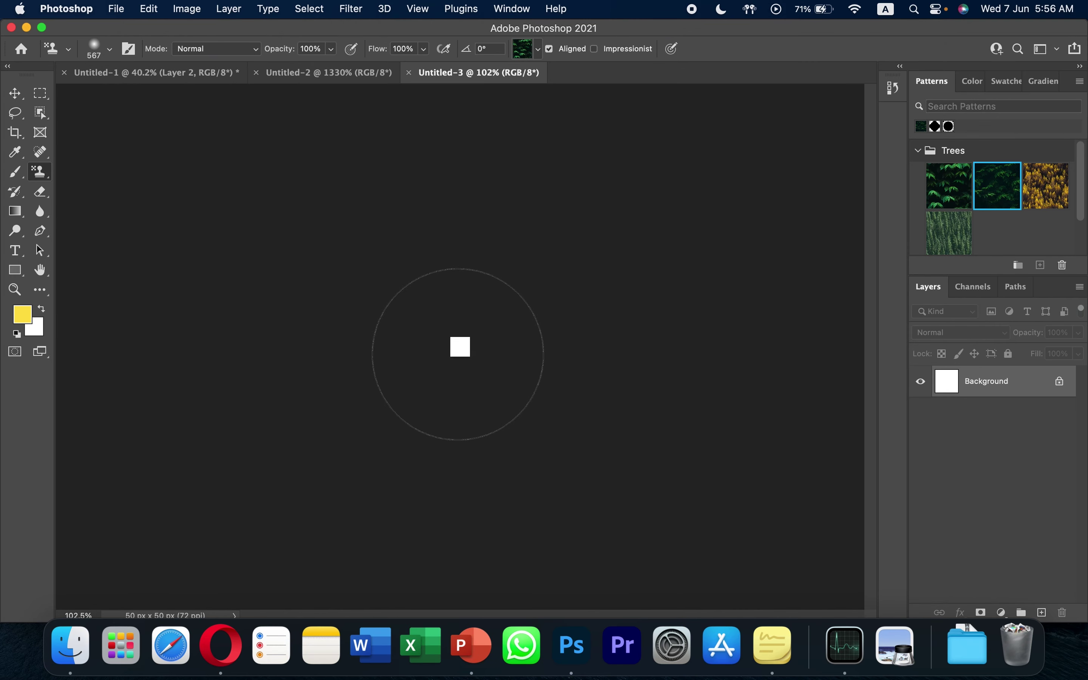
- Fit the document to screen and marquee-select a square near its centre
{"action": "key", "text": "super+0"}
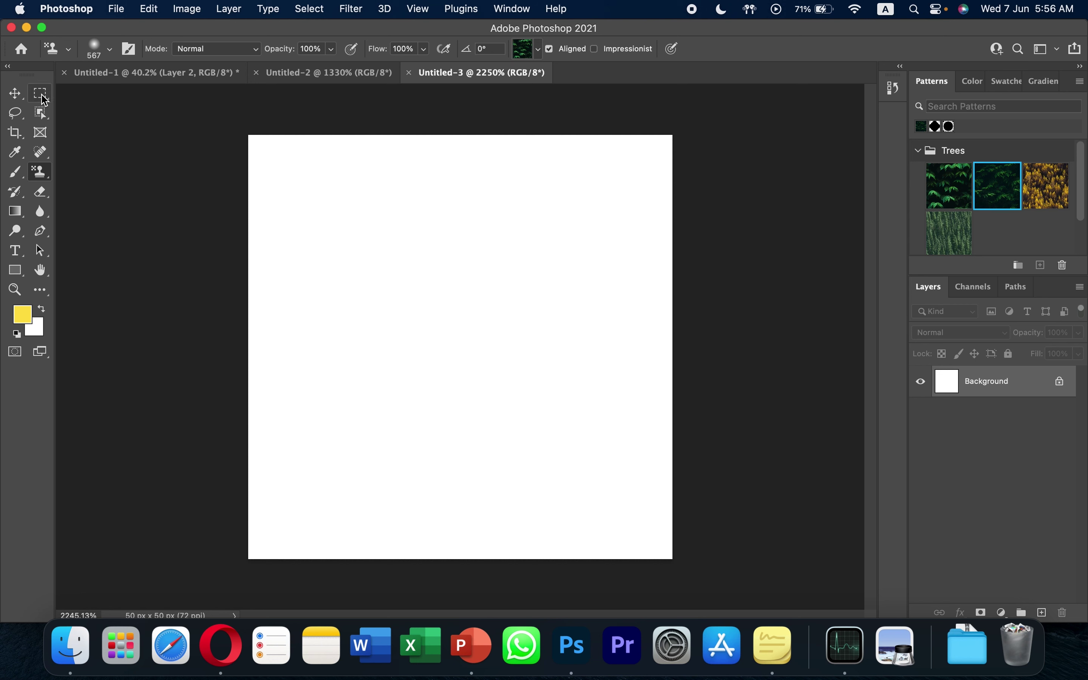
{"action": "left_click", "coordinate": [42, 96]}
{"action": "left_click_drag", "start_coordinate": [336, 215], "coordinate": [663, 482]}
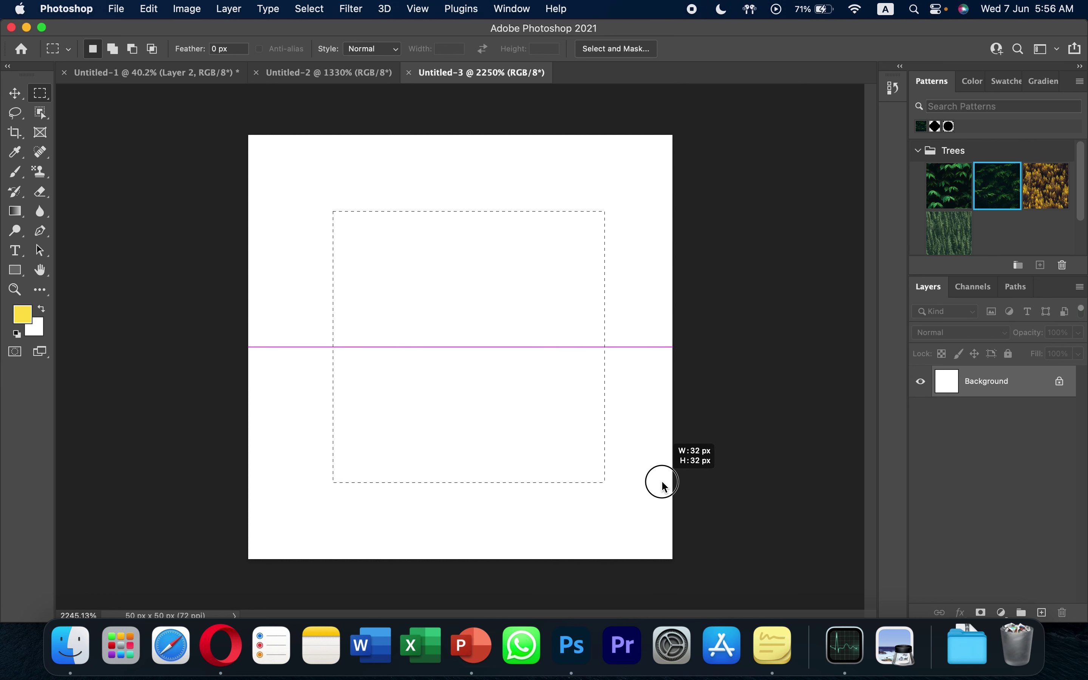
{"action": "left_click_drag", "start_coordinate": [662, 482], "coordinate": [662, 482]}
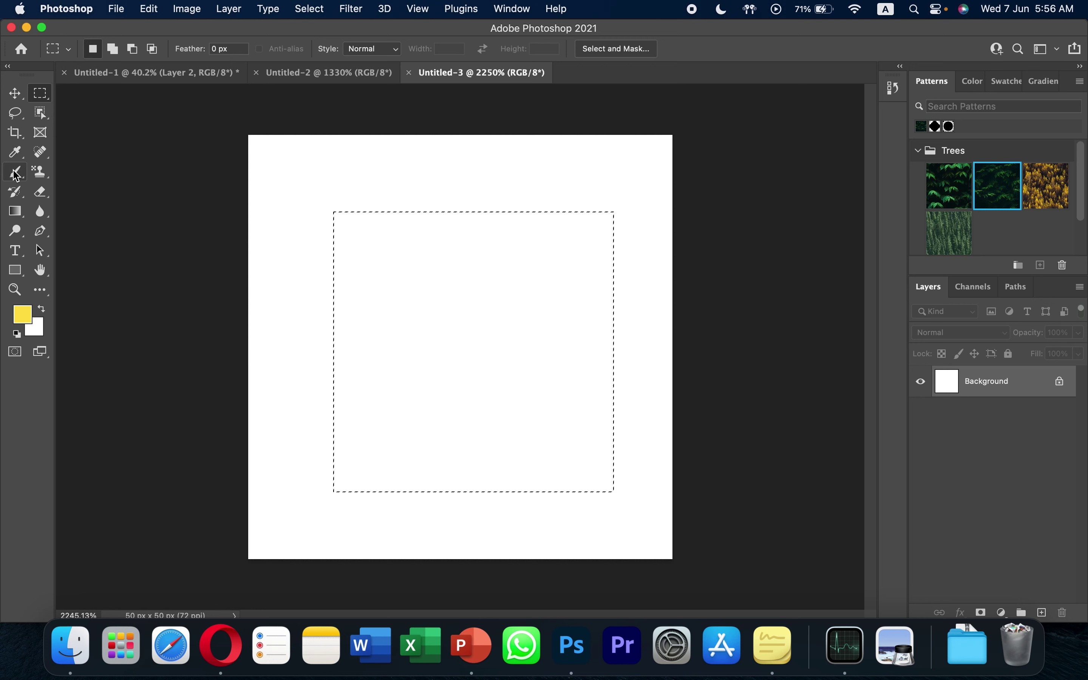
{"action": "left_click", "coordinate": [15, 172]}
{"action": "left_click", "coordinate": [22, 314]}
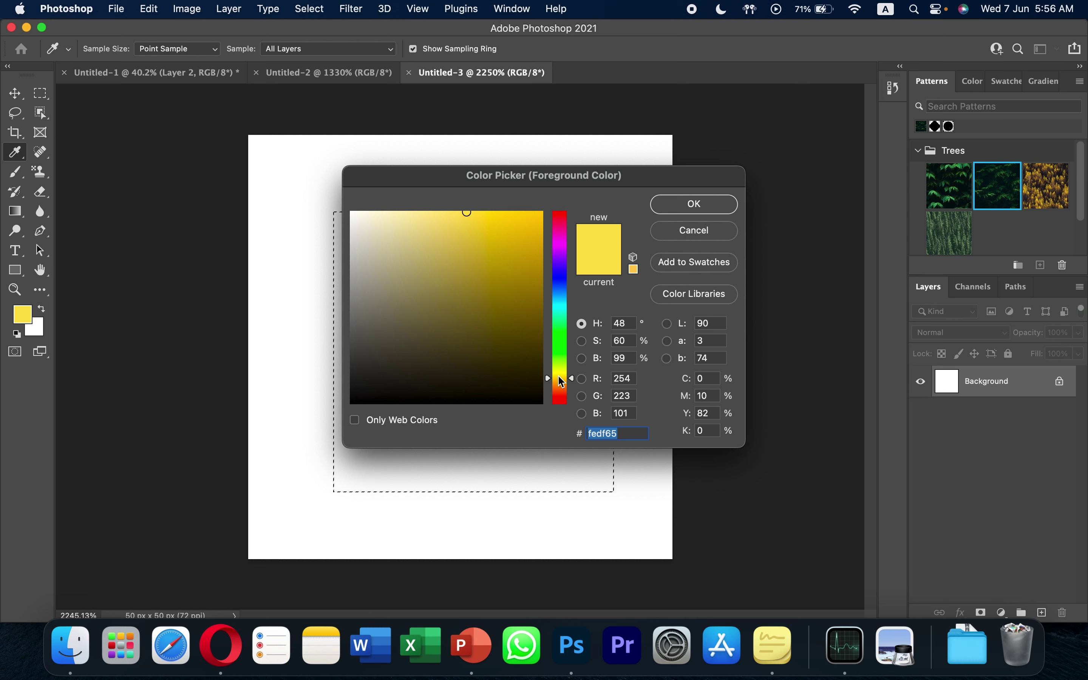
- Set the foreground colour to cyan #65fefc and add a new empty layer
{"action": "left_click_drag", "start_coordinate": [559, 378], "coordinate": [556, 298]}
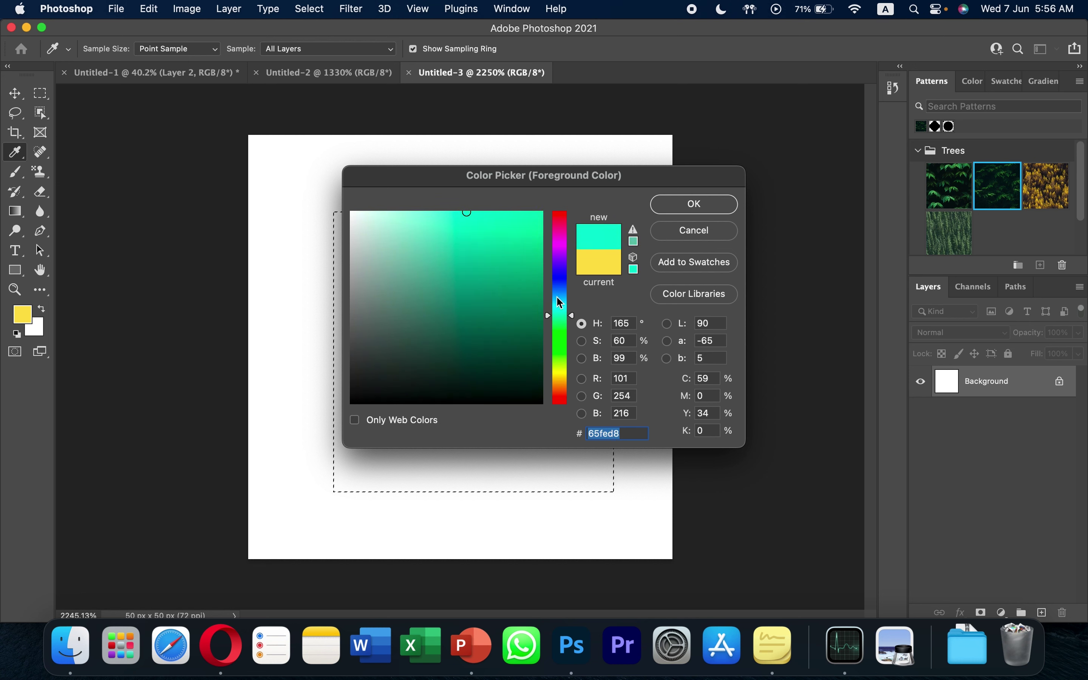
{"action": "left_click_drag", "start_coordinate": [567, 317], "coordinate": [570, 311]}
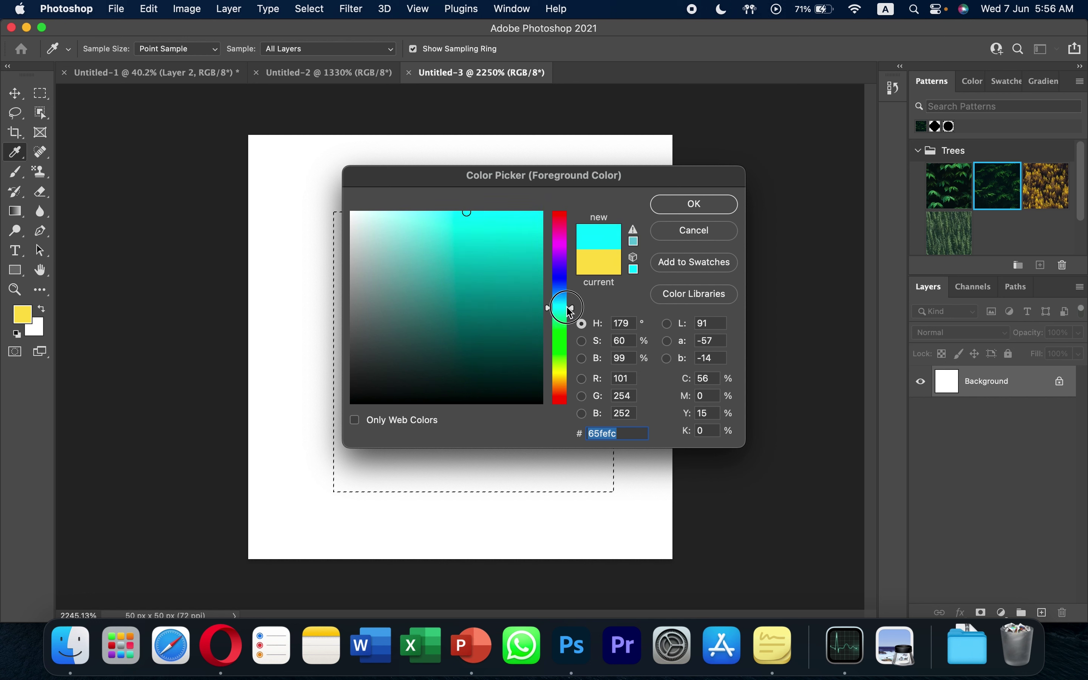
{"action": "left_click", "coordinate": [695, 205]}
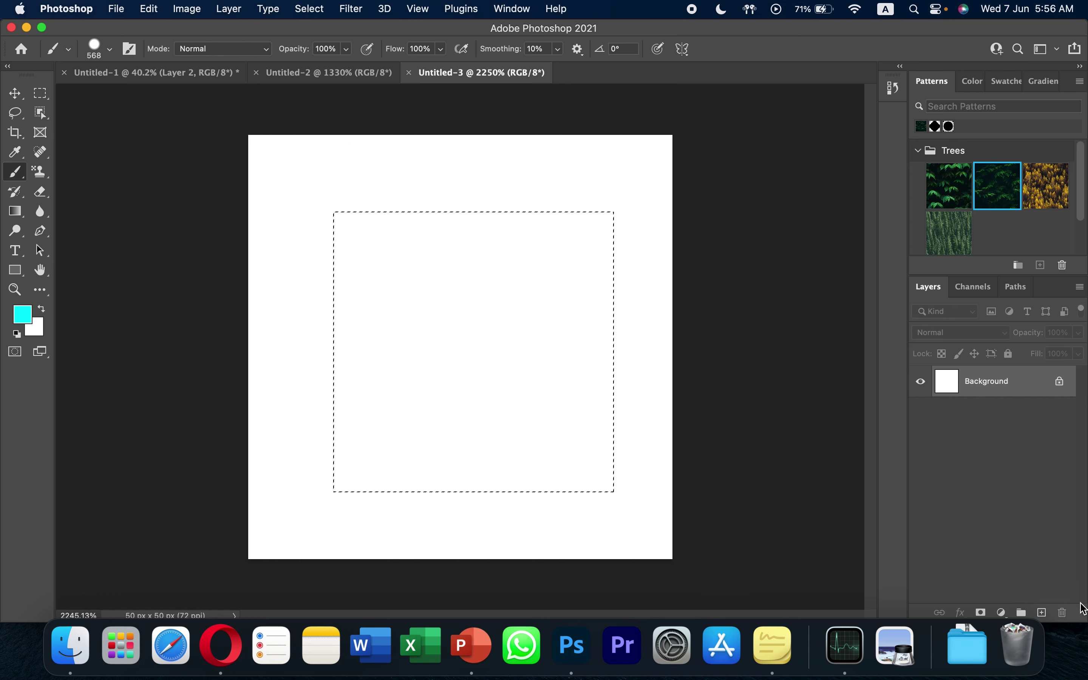
{"action": "left_click", "coordinate": [1042, 612]}
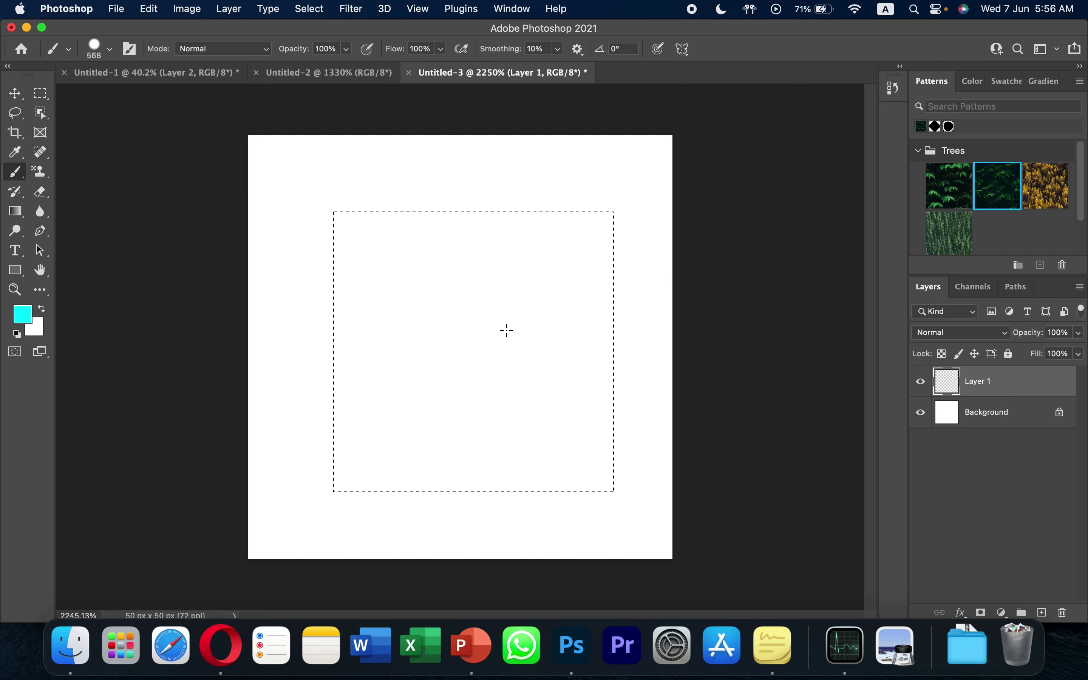
- Paint the square selection solid cyan with a 22 px brush, then deselect
{"action": "left_click_drag", "start_coordinate": [488, 323], "coordinate": [13, 353]}
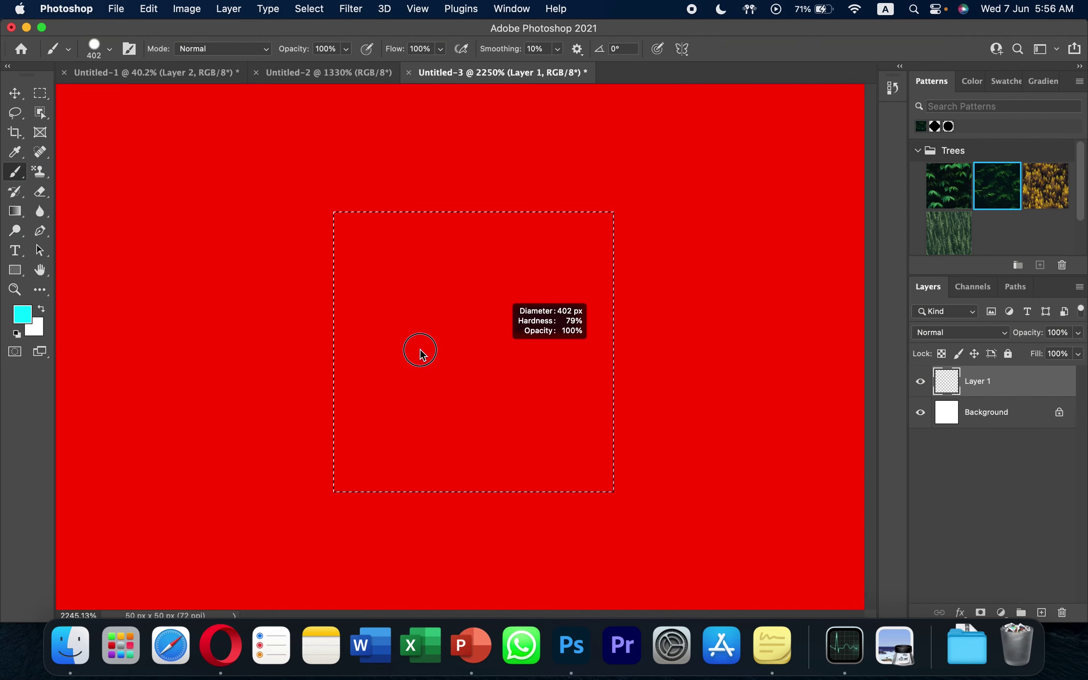
{"action": "left_click_drag", "start_coordinate": [13, 353], "coordinate": [90, 41]}
{"action": "left_click", "coordinate": [90, 42]}
{"action": "type", "text": "22"}
{"action": "key", "text": "Return"}
{"action": "mouse_move", "coordinate": [376, 255]}
{"action": "left_mouse_down"}
{"action": "mouse_move", "coordinate": [607, 250]}
{"action": "mouse_move", "coordinate": [587, 363]}
{"action": "mouse_move", "coordinate": [400, 478]}
{"action": "left_mouse_up"}
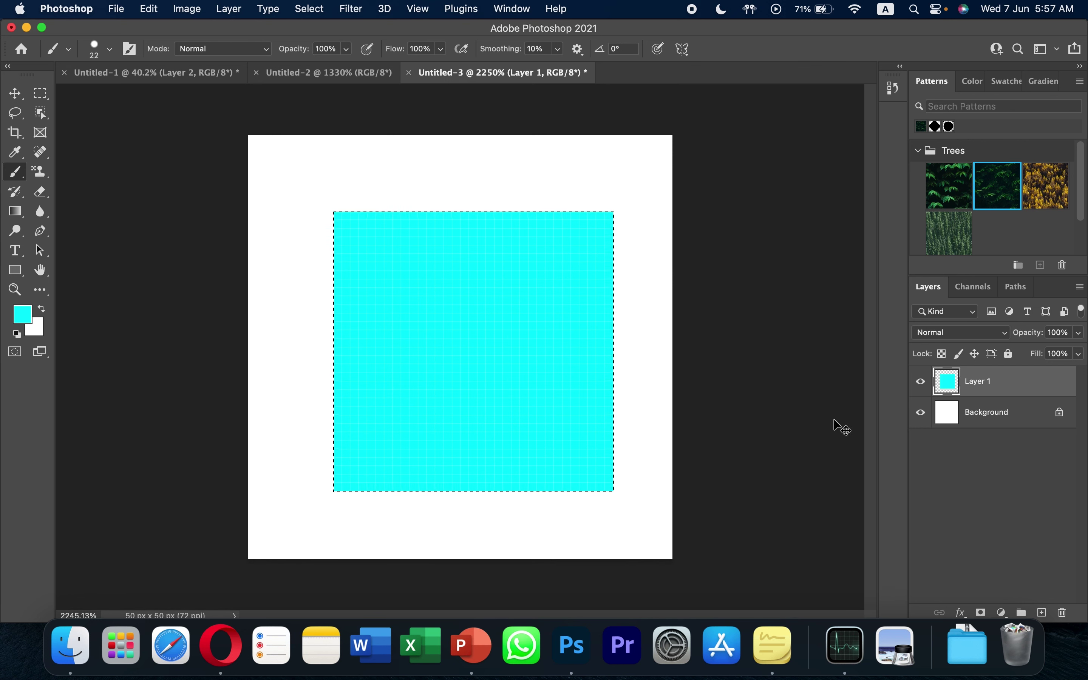
{"action": "key", "text": "super+d"}
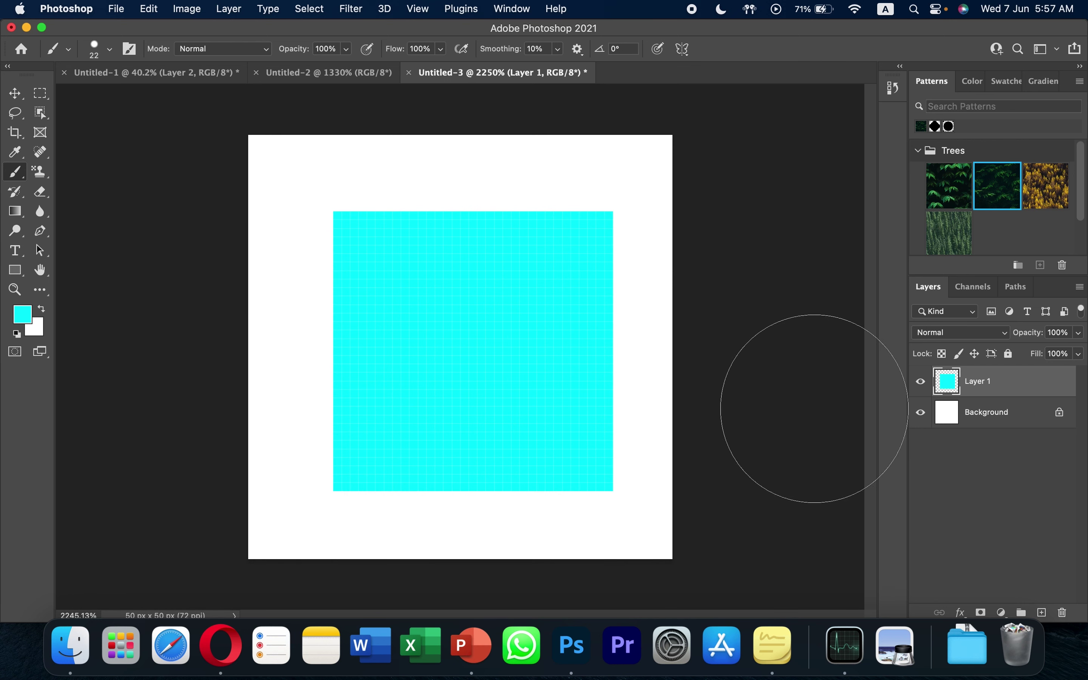
- Rotate the cyan square 45°, scale it to 132.84% and centre it as a diamond
{"action": "key", "text": "super+c"}
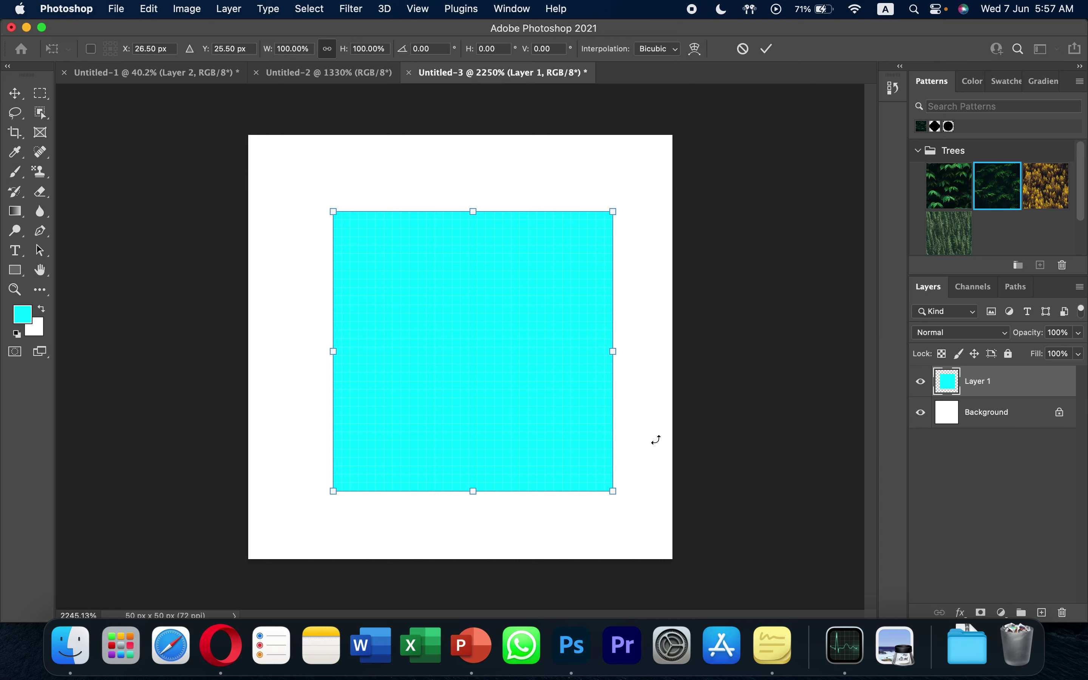
{"action": "left_click_drag", "start_coordinate": [656, 440], "coordinate": [540, 542]}
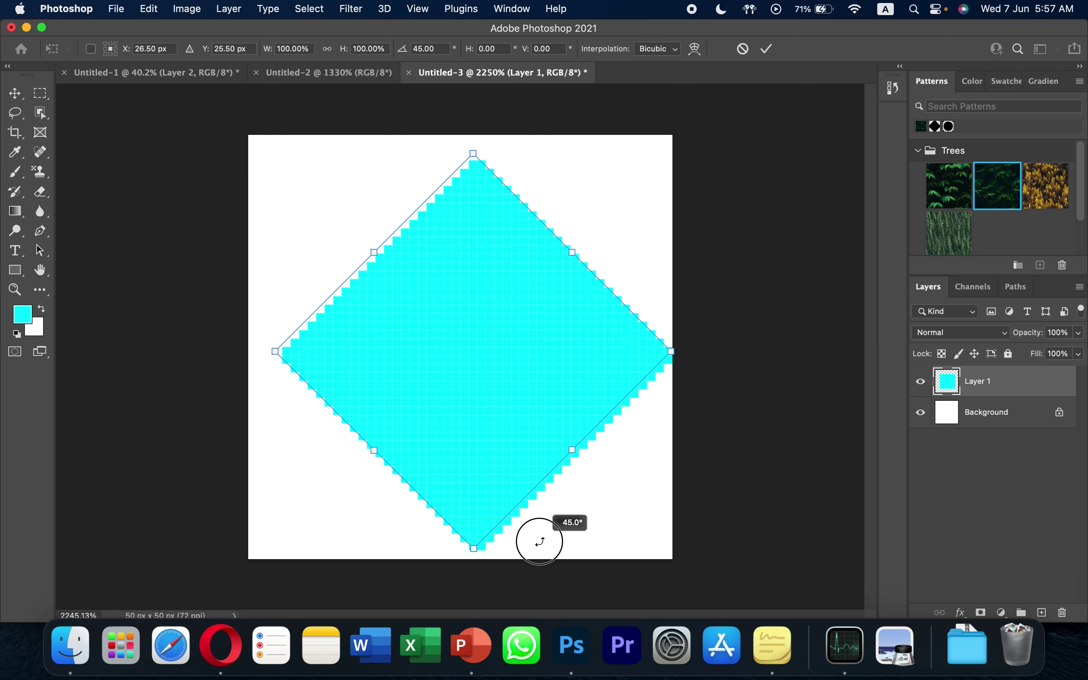
{"action": "left_click_drag", "start_coordinate": [539, 541], "coordinate": [540, 541]}
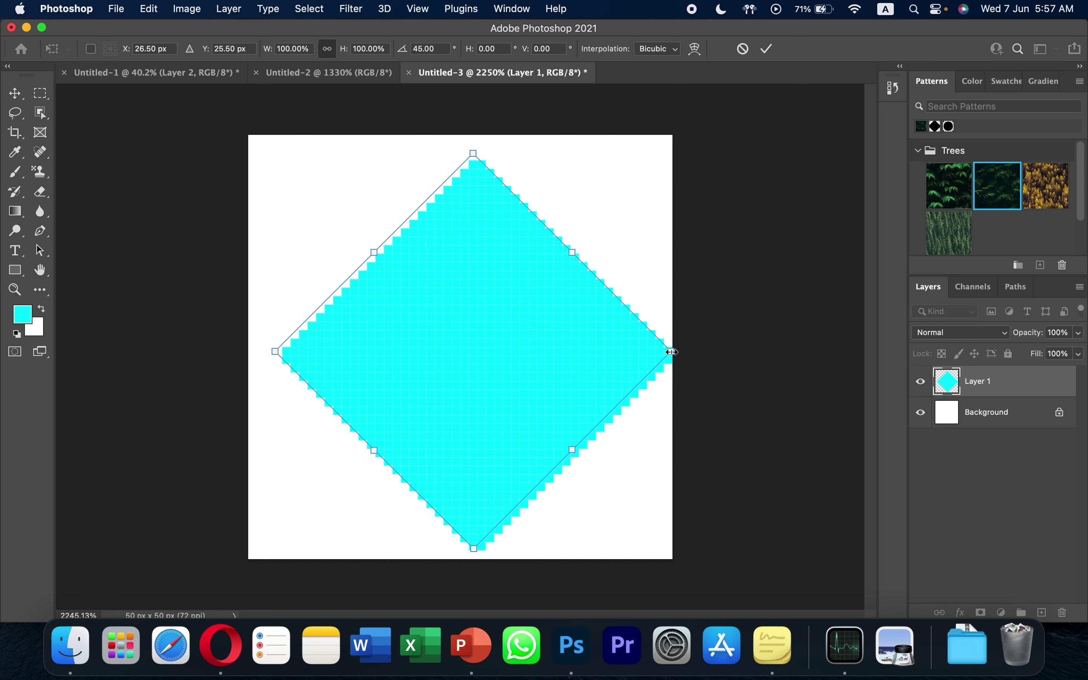
{"action": "left_click_drag", "start_coordinate": [672, 352], "coordinate": [736, 355]}
{"action": "left_click_drag", "start_coordinate": [595, 386], "coordinate": [560, 383]}
{"action": "key", "text": "Return"}
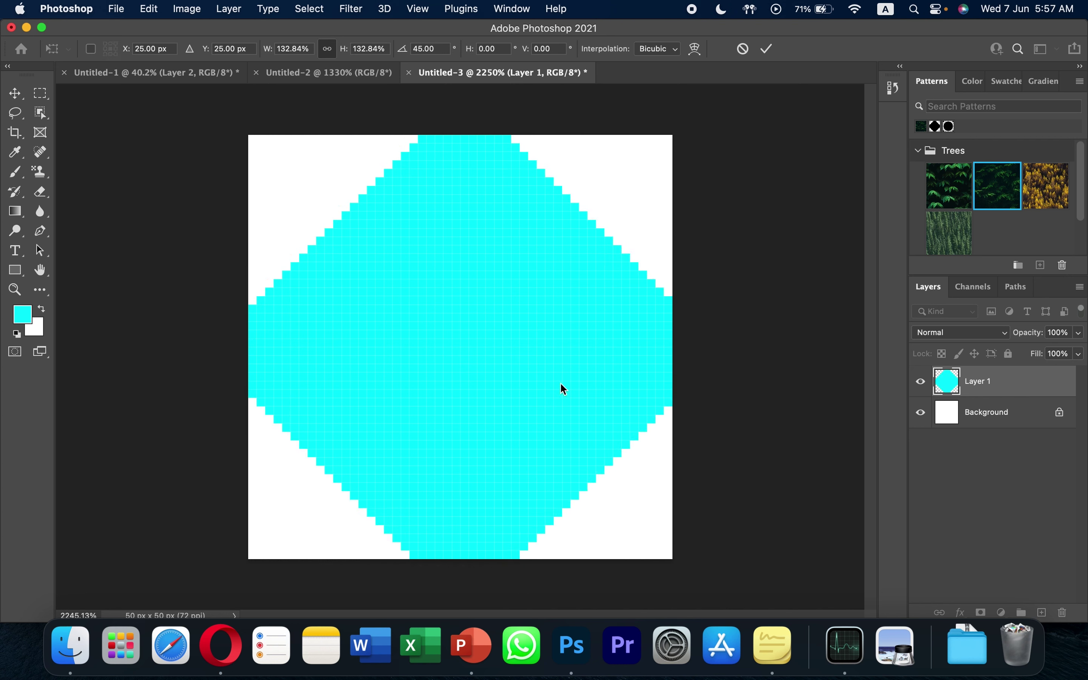
{"action": "key", "text": "b"}
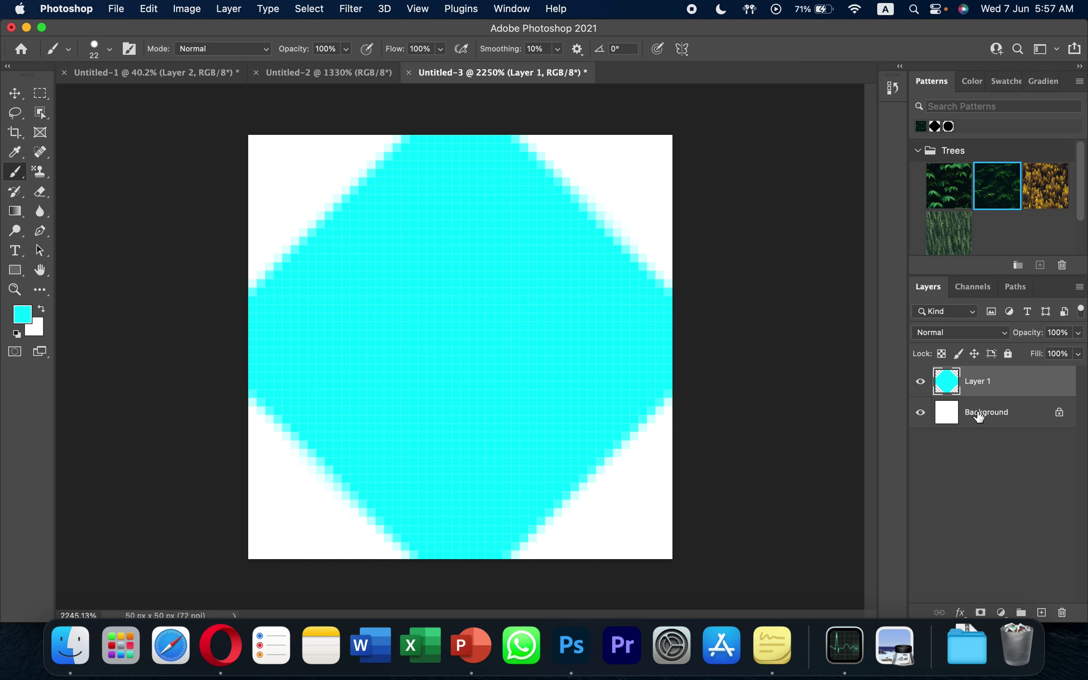
- Hide the white Background and use Edit > Define Pattern to save the diamond as Pattern 1
{"action": "left_click", "coordinate": [921, 414]}
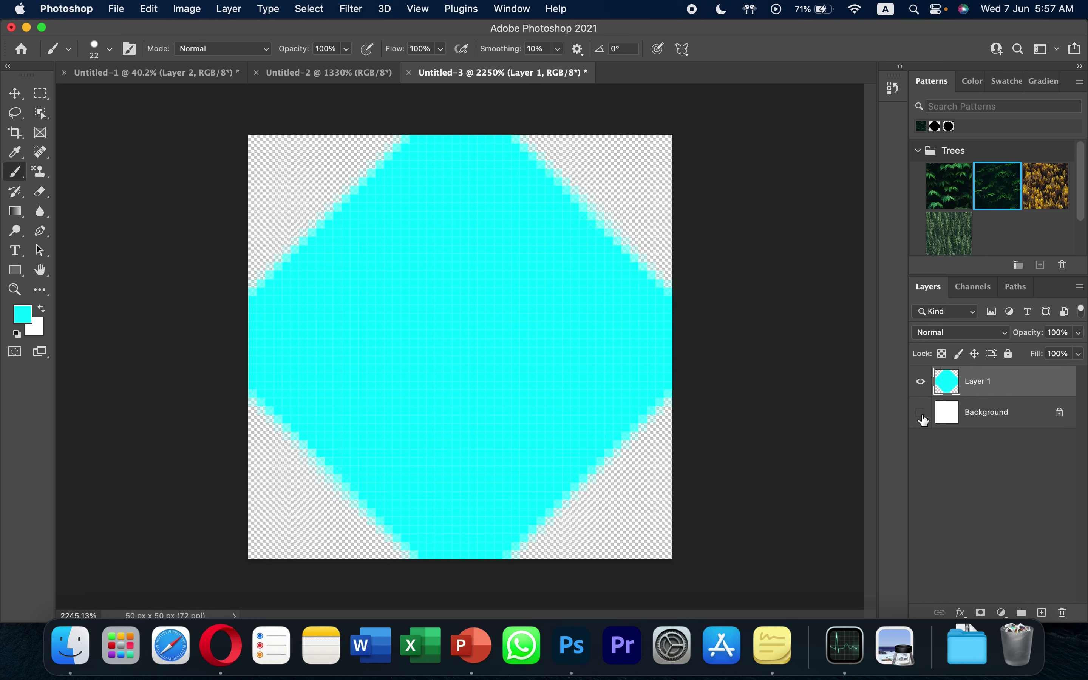
{"action": "left_click", "coordinate": [148, 10]}
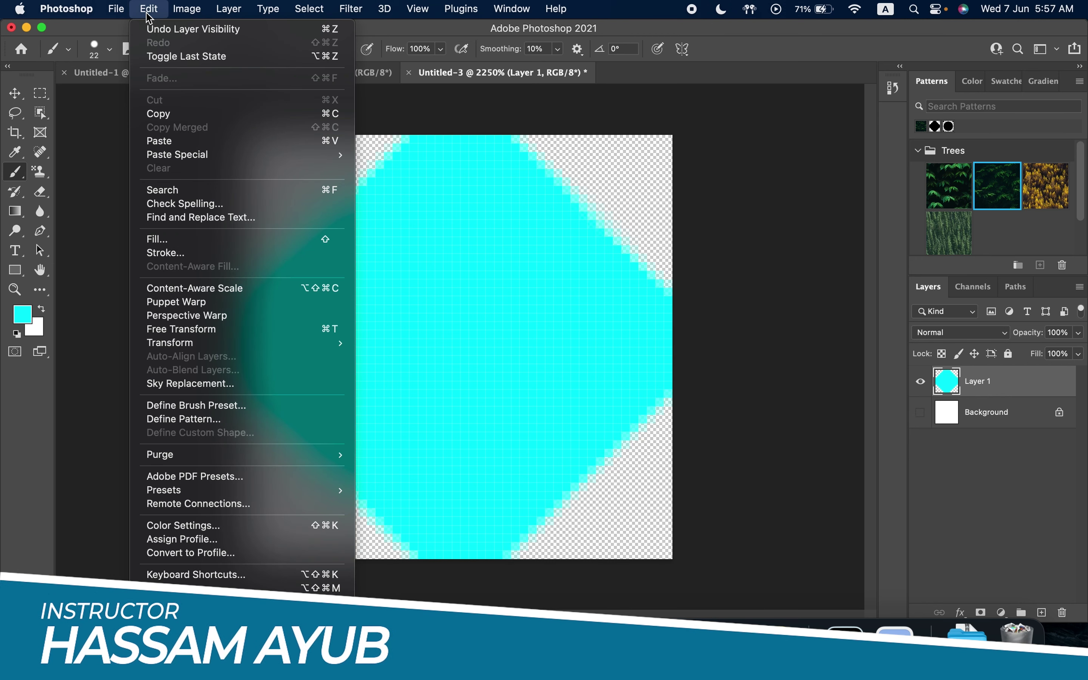
{"action": "left_click", "coordinate": [208, 419]}
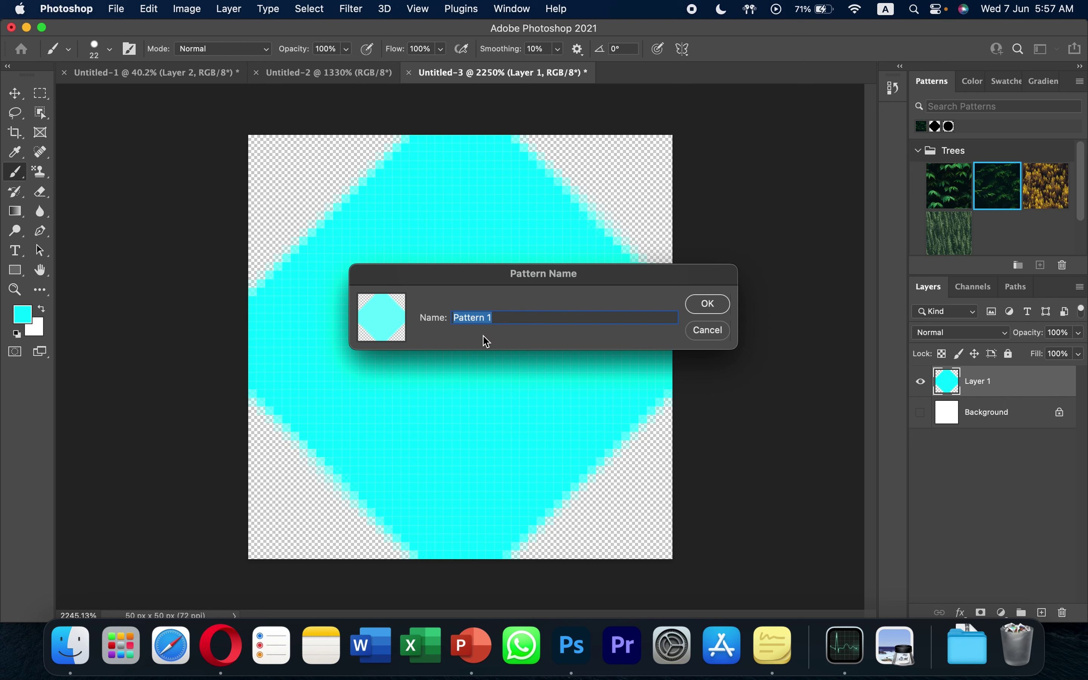
{"action": "left_click", "coordinate": [721, 305]}
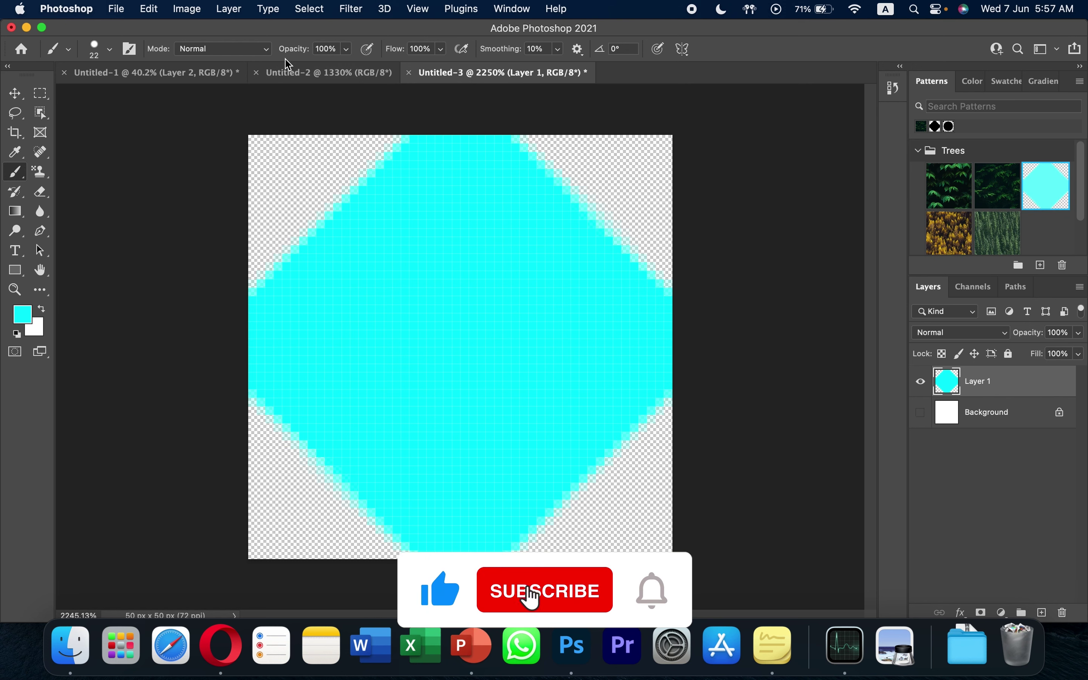
- In Untitled-1, add a Pattern Fill layer and preview the new cyan diamond pattern
{"action": "left_click", "coordinate": [186, 74]}
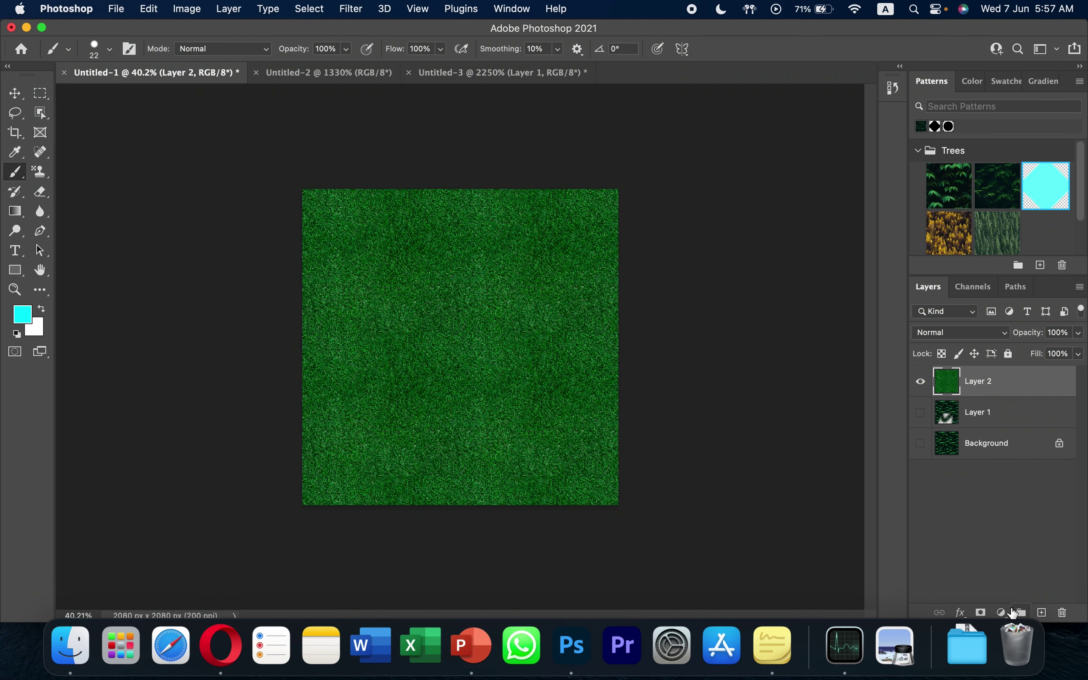
{"action": "left_click", "coordinate": [1002, 614]}
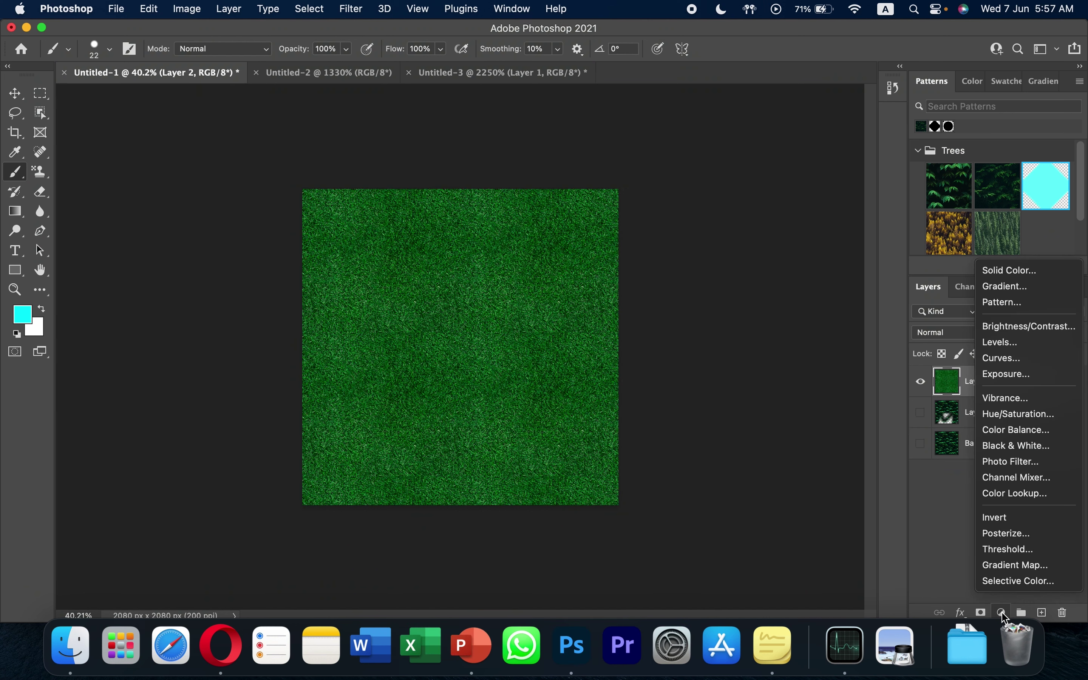
{"action": "left_click", "coordinate": [1012, 302]}
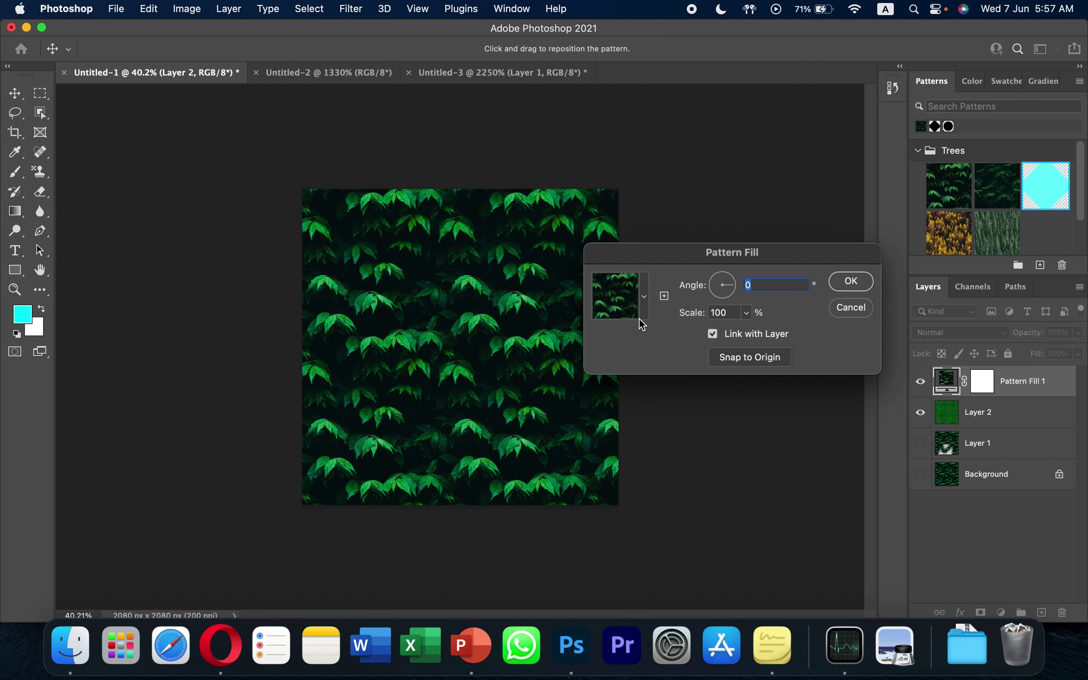
{"action": "left_click", "coordinate": [646, 308]}
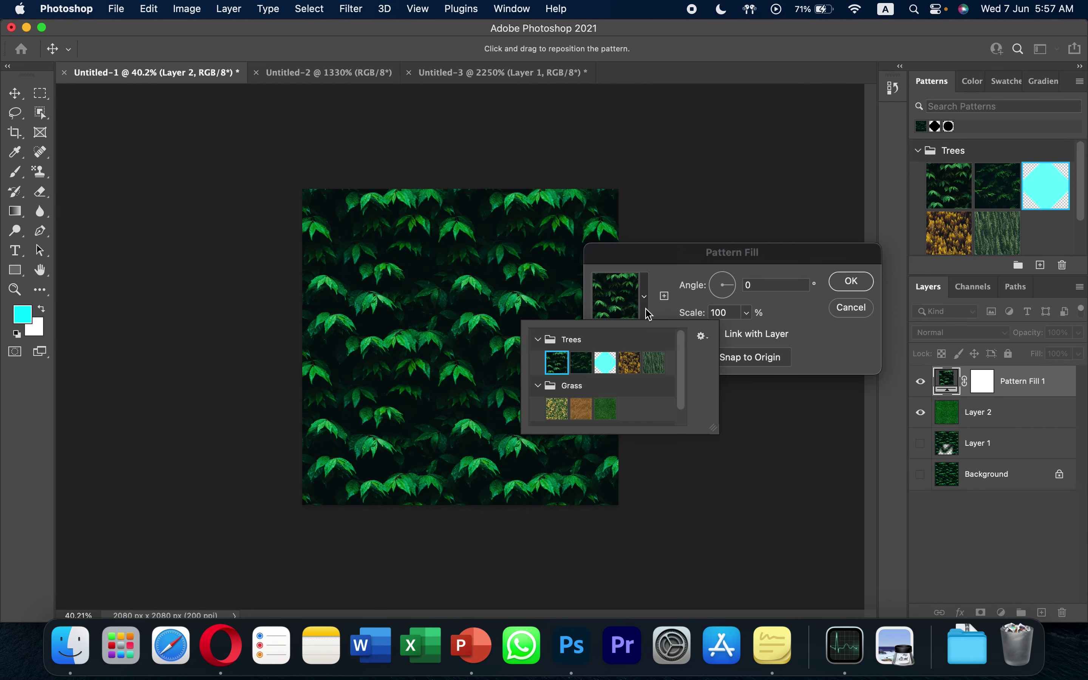
{"action": "left_click", "coordinate": [608, 367]}
{"action": "left_click", "coordinate": [802, 337]}
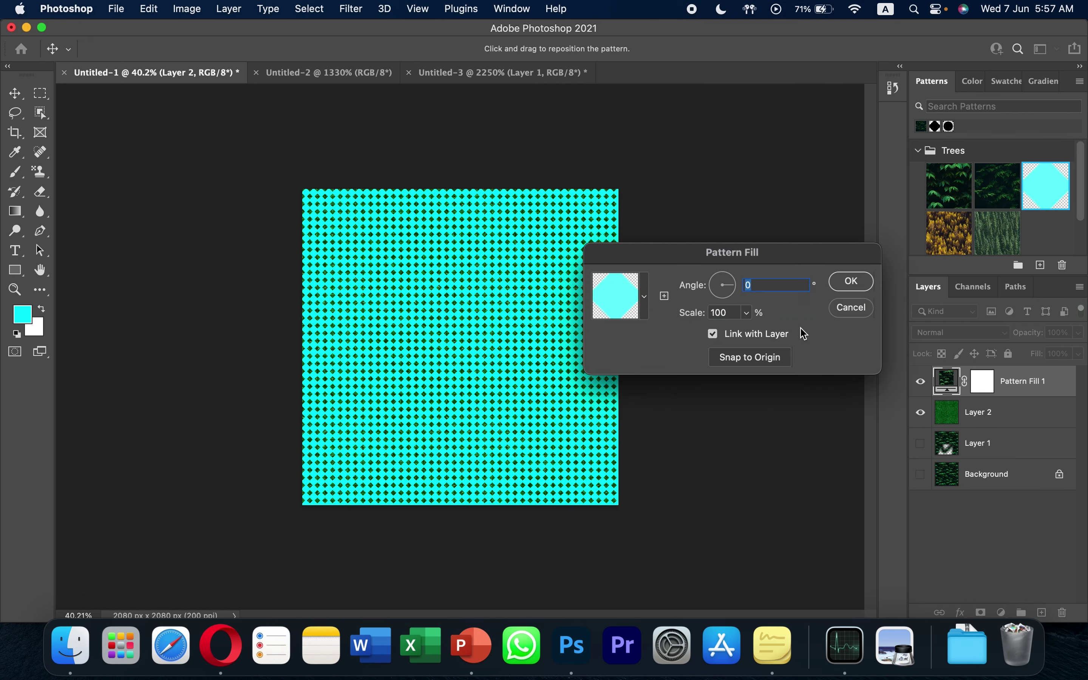
- Cancel the cyan pattern fill and start a fresh Pattern Fill layer with the leaf default
{"action": "left_click", "coordinate": [841, 304]}
{"action": "left_click", "coordinate": [1002, 612]}
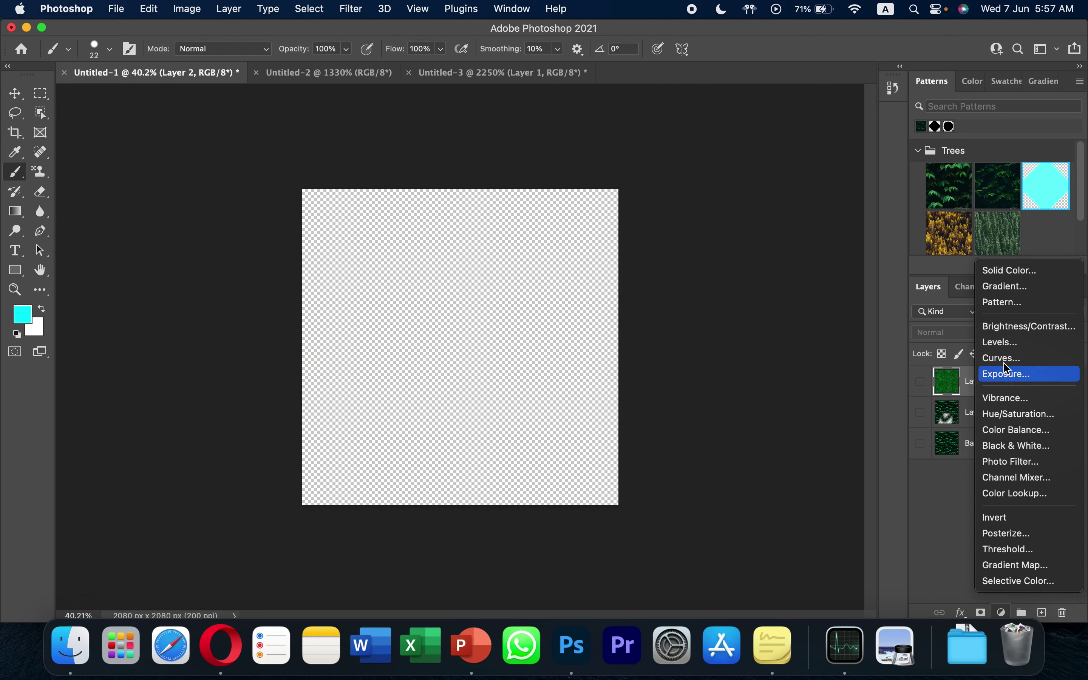
{"action": "left_click", "coordinate": [1000, 304]}
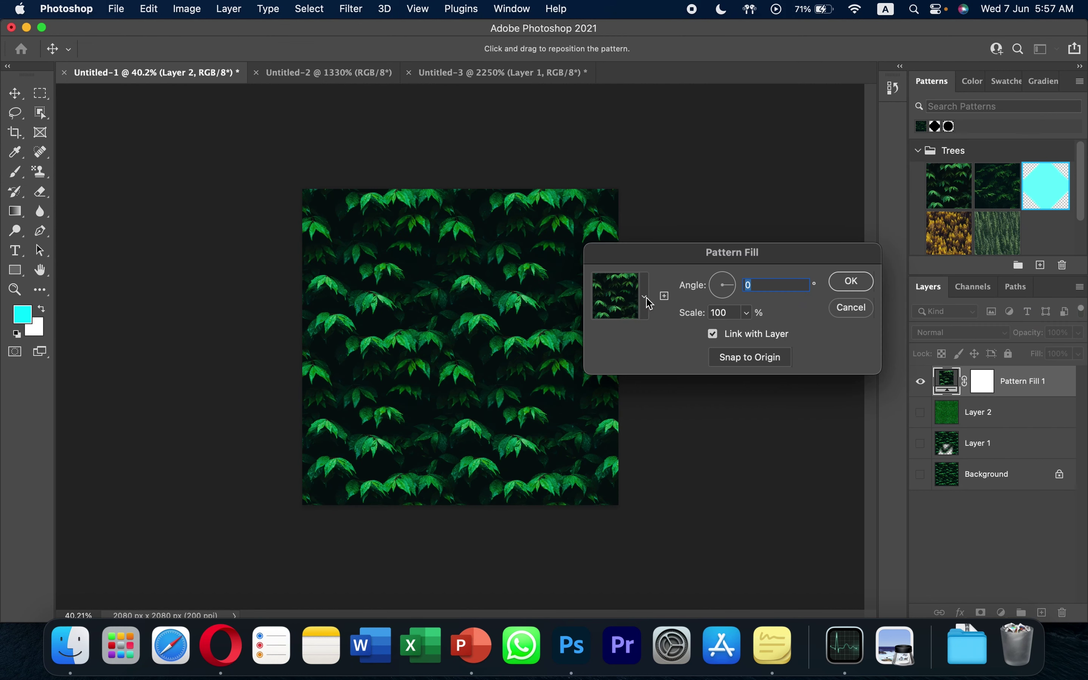
{"action": "left_click", "coordinate": [646, 297]}
{"action": "left_click", "coordinate": [607, 363]}
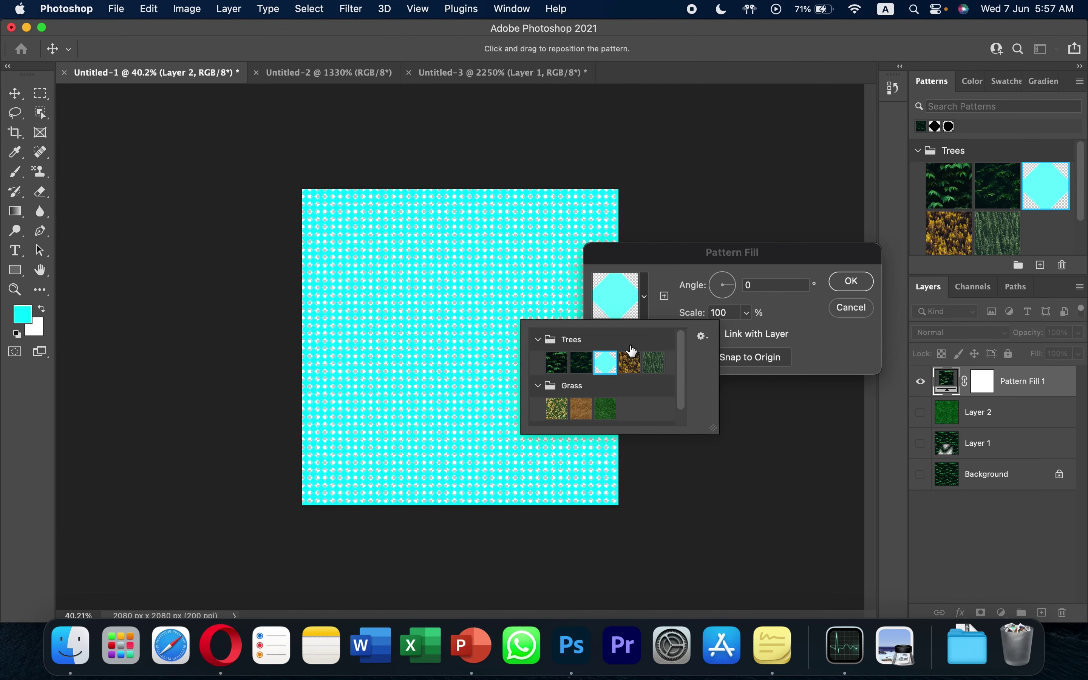
{"action": "left_click", "coordinate": [666, 283]}
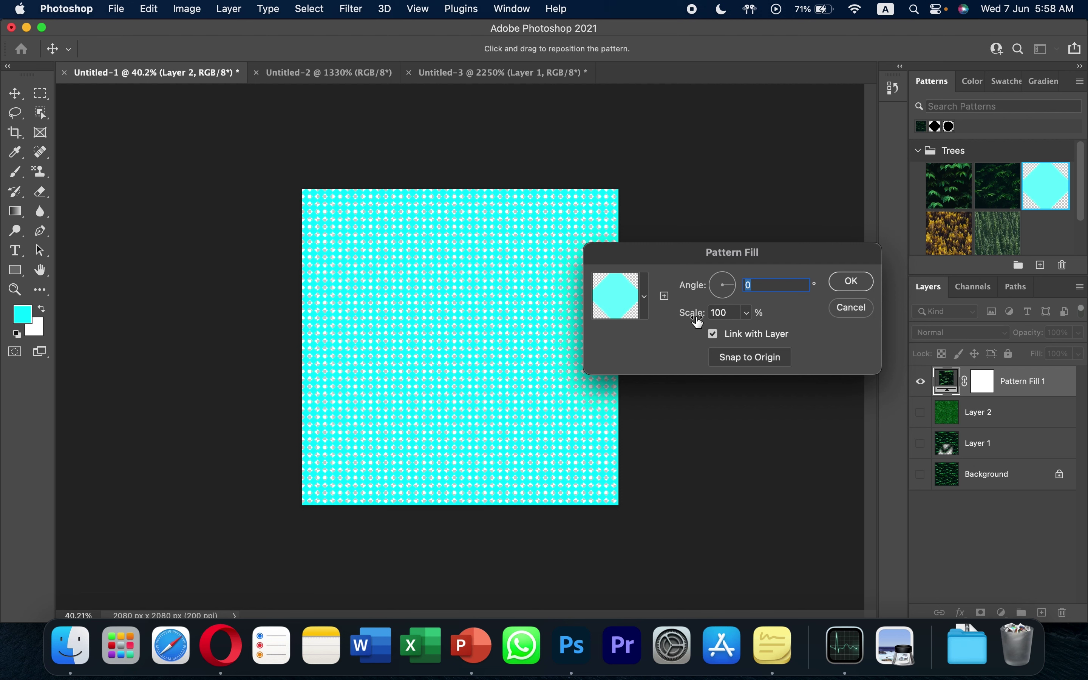
{"action": "mouse_move", "coordinate": [698, 322]}
{"action": "left_mouse_down"}
{"action": "mouse_move", "coordinate": [658, 317]}
{"action": "mouse_move", "coordinate": [709, 330]}
{"action": "mouse_move", "coordinate": [685, 324]}
{"action": "left_mouse_up"}
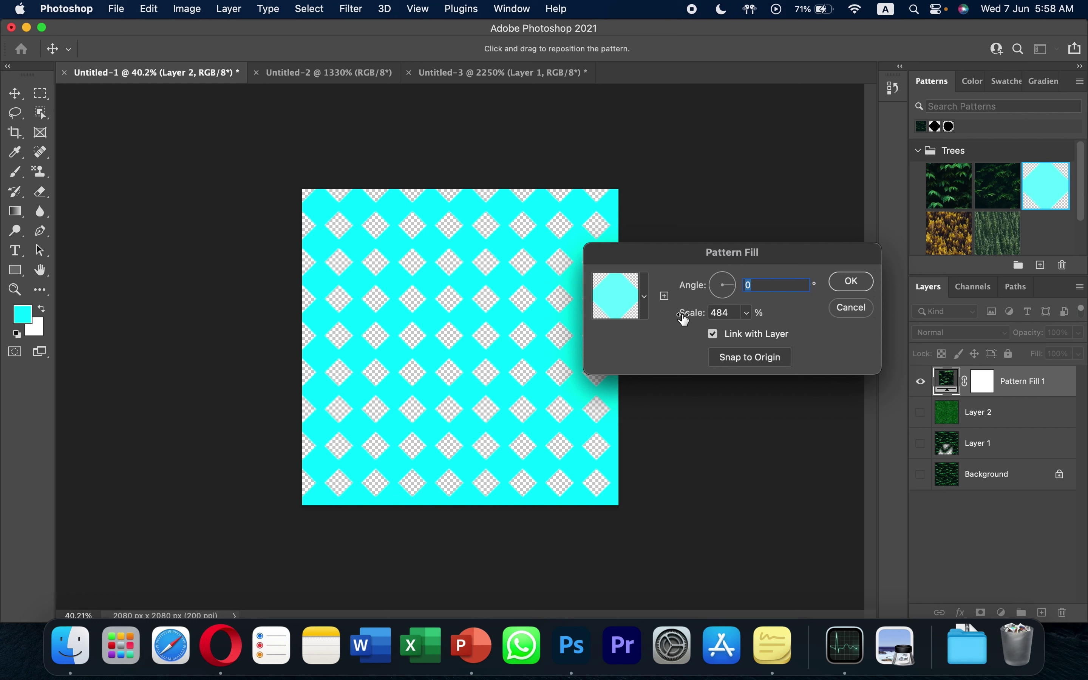
{"action": "left_click_drag", "start_coordinate": [684, 320], "coordinate": [690, 320]}
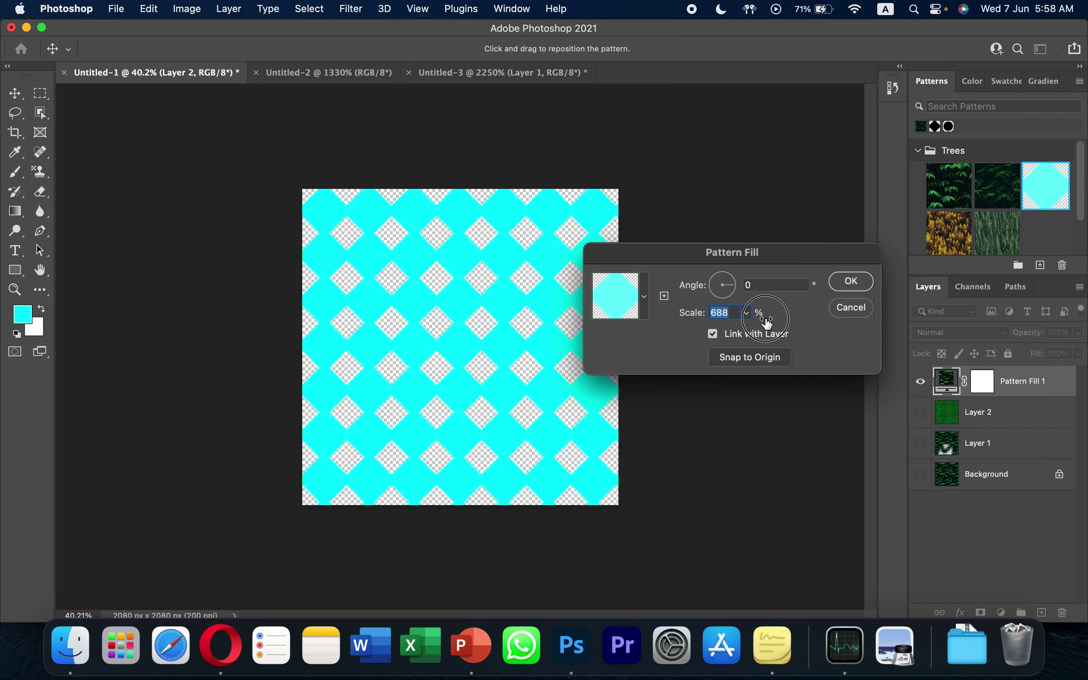
{"action": "key", "text": "Tab"}
{"action": "left_click_drag", "start_coordinate": [693, 320], "coordinate": [760, 322]}
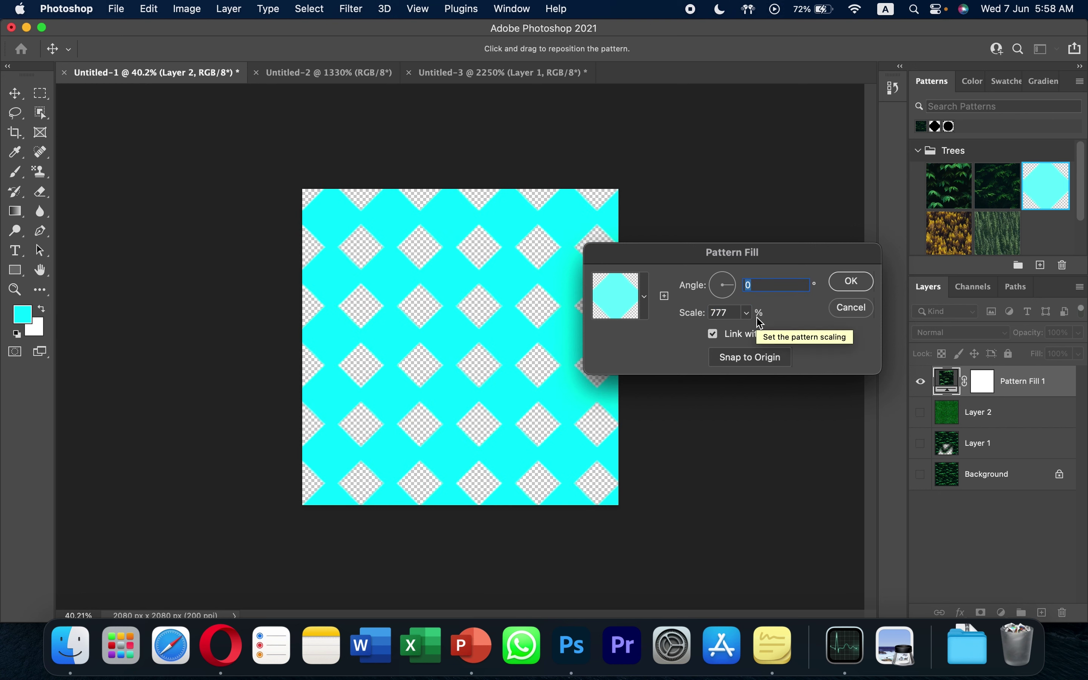
{"action": "left_click_drag", "start_coordinate": [701, 318], "coordinate": [742, 319]}
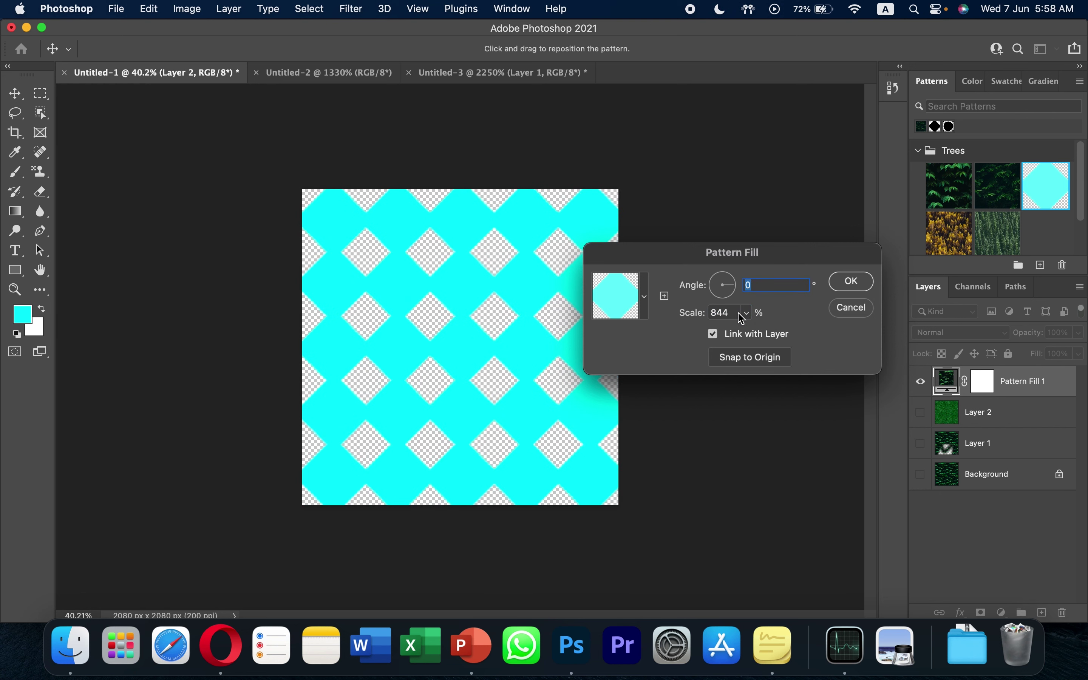
{"action": "left_click", "coordinate": [644, 301]}
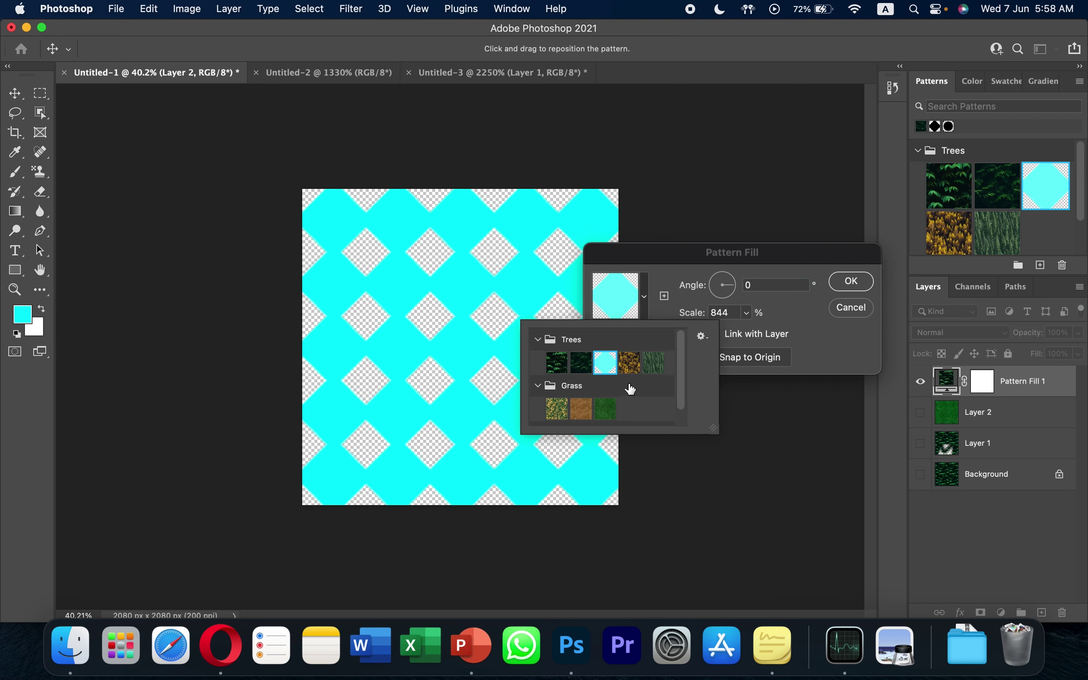
{"action": "left_click", "coordinate": [674, 288]}
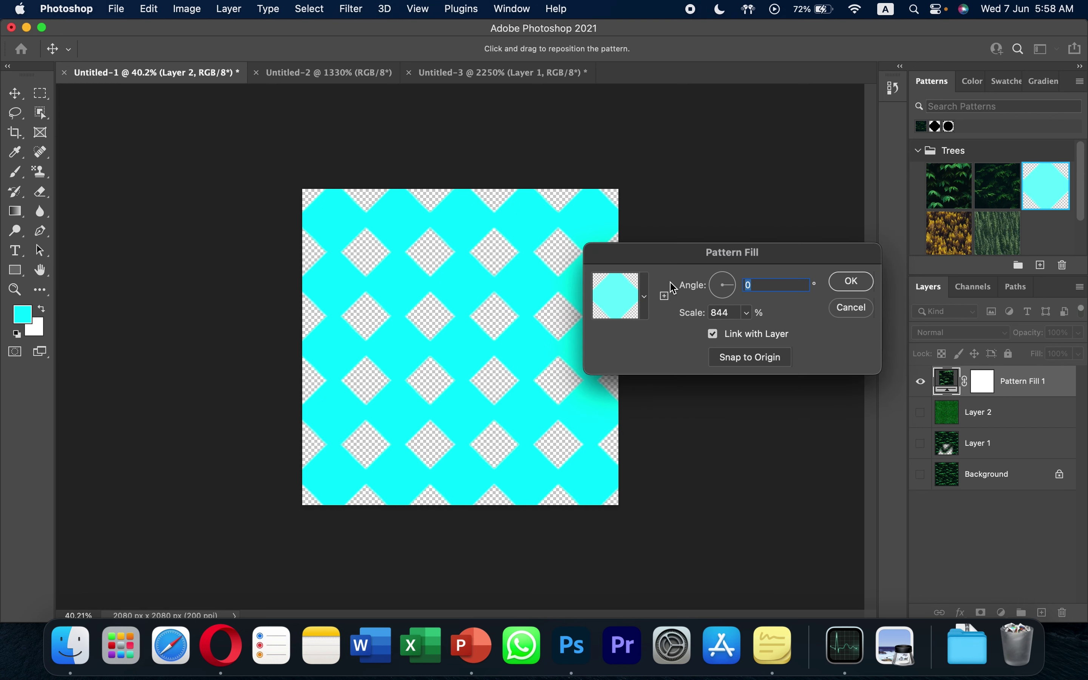
{"action": "left_click", "coordinate": [859, 314]}
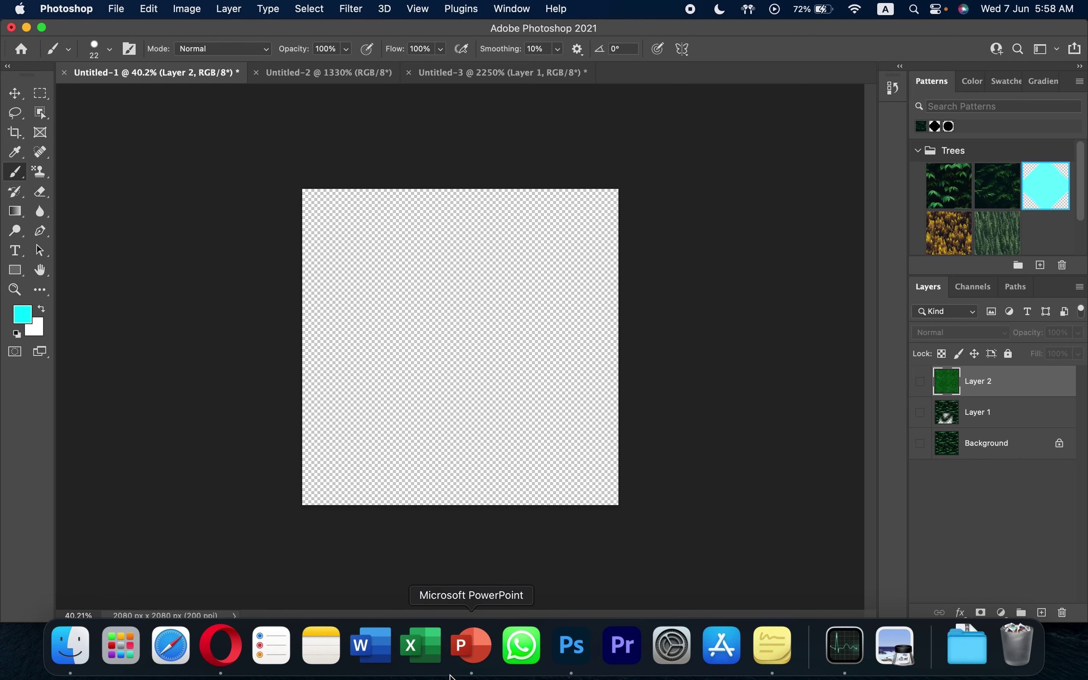
{"action": "left_click", "coordinate": [461, 664]}
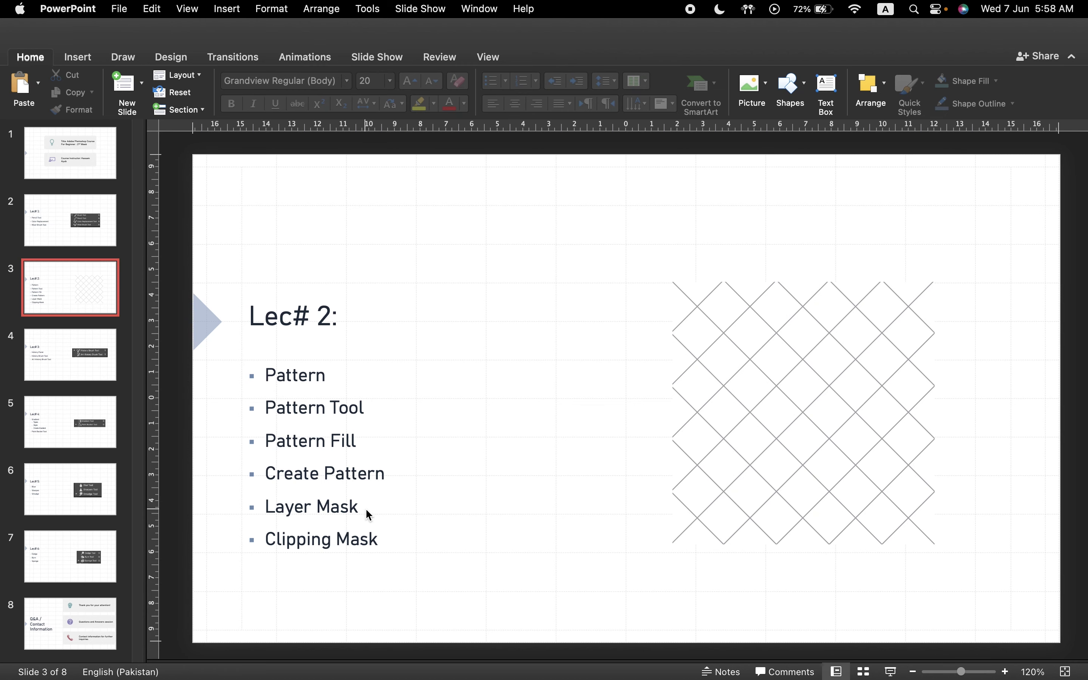
{"action": "key", "text": "super+Tab"}
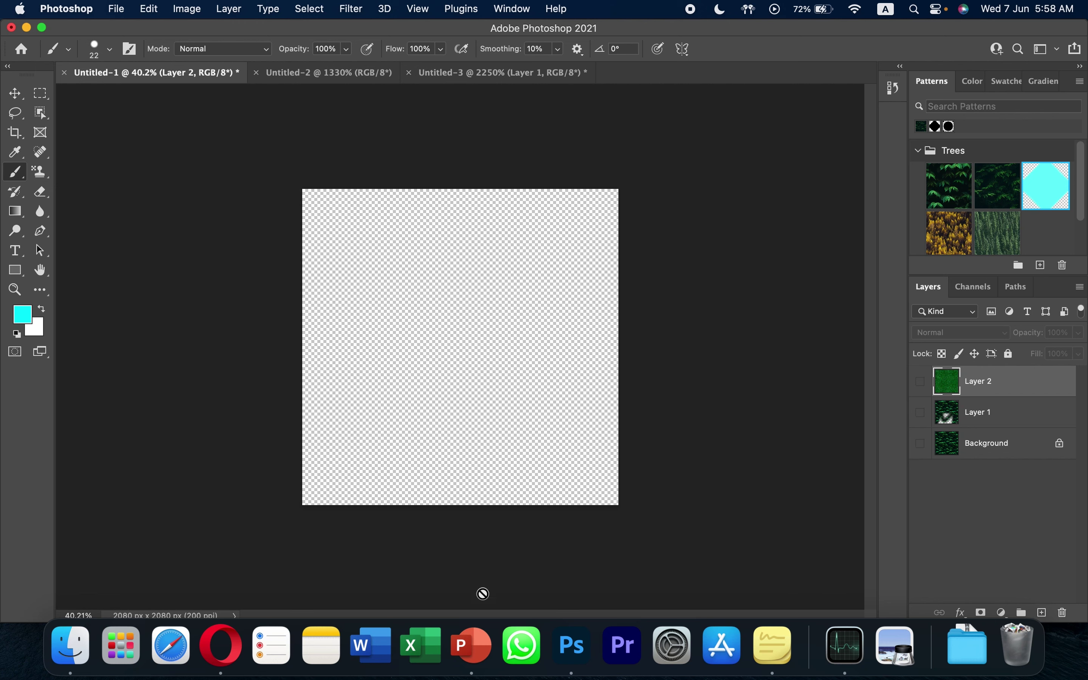
{"action": "left_click", "coordinate": [69, 648]}
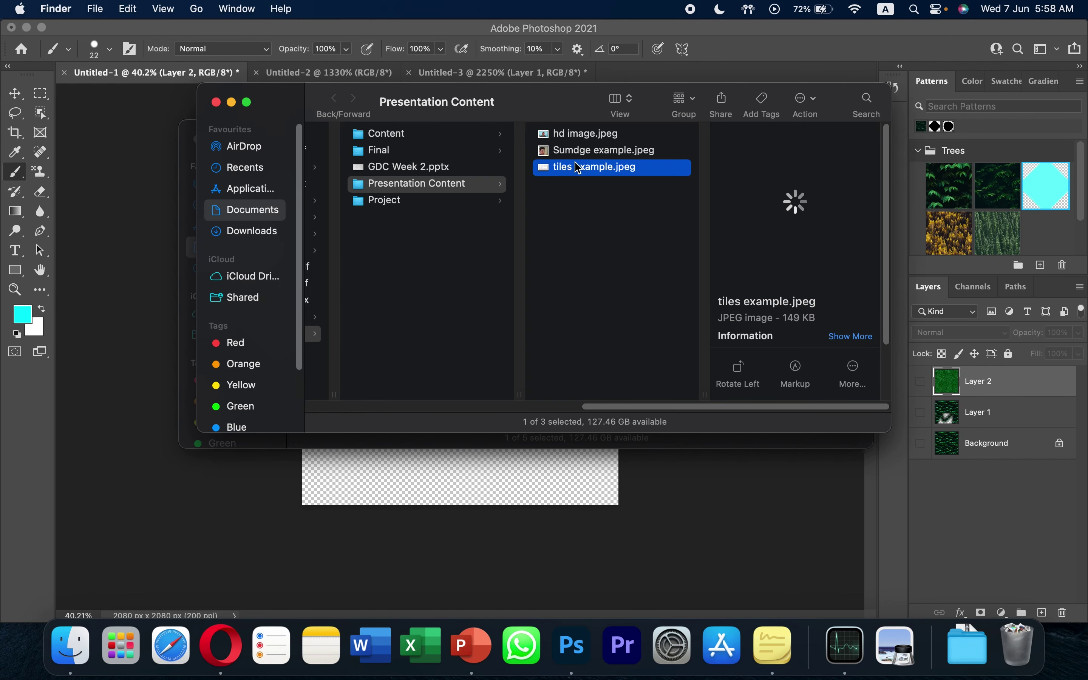
- Place Sumdge example.jpeg onto the Untitled-1 canvas, commit it, and duplicate the layer
{"action": "left_click", "coordinate": [584, 150]}
{"action": "left_click_drag", "start_coordinate": [584, 150], "coordinate": [534, 459]}
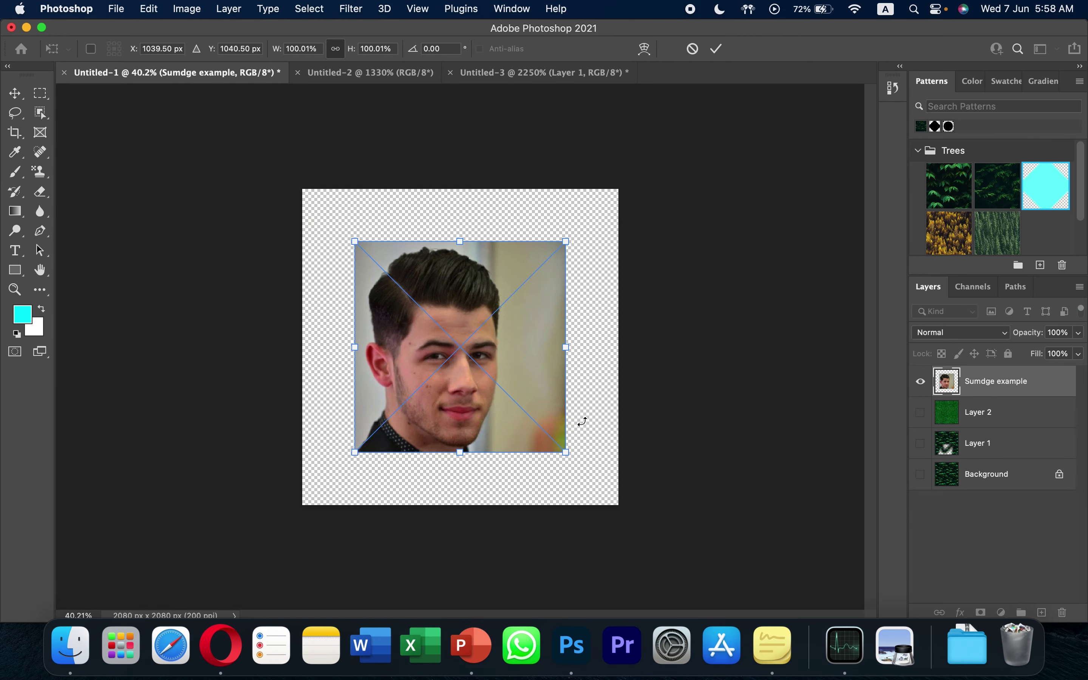
{"action": "key", "text": "Return"}
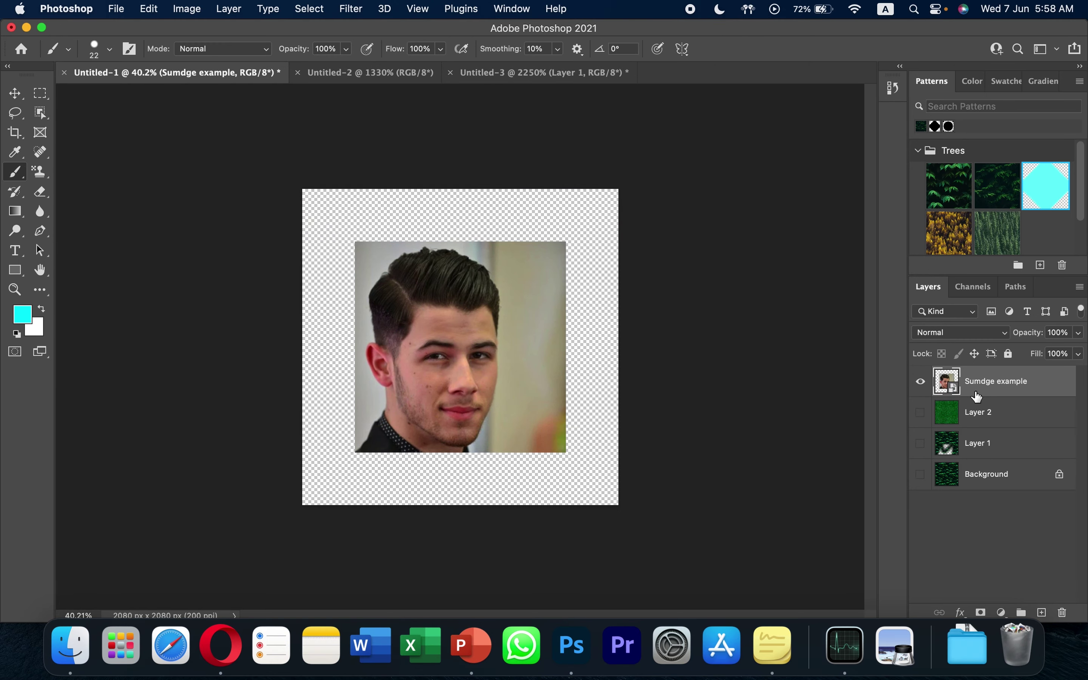
{"action": "key", "text": "super+j"}
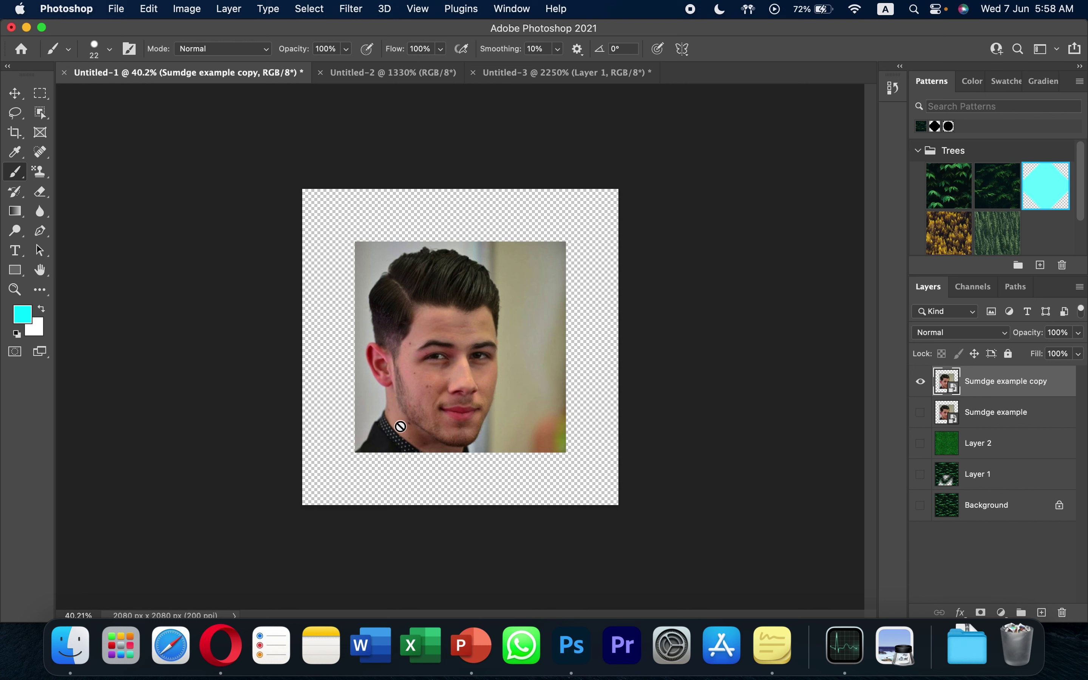
- Lasso-select around the head on the portrait copy and turn it into a layer mask
{"action": "left_click", "coordinate": [14, 112]}
{"action": "left_click", "coordinate": [92, 119]}
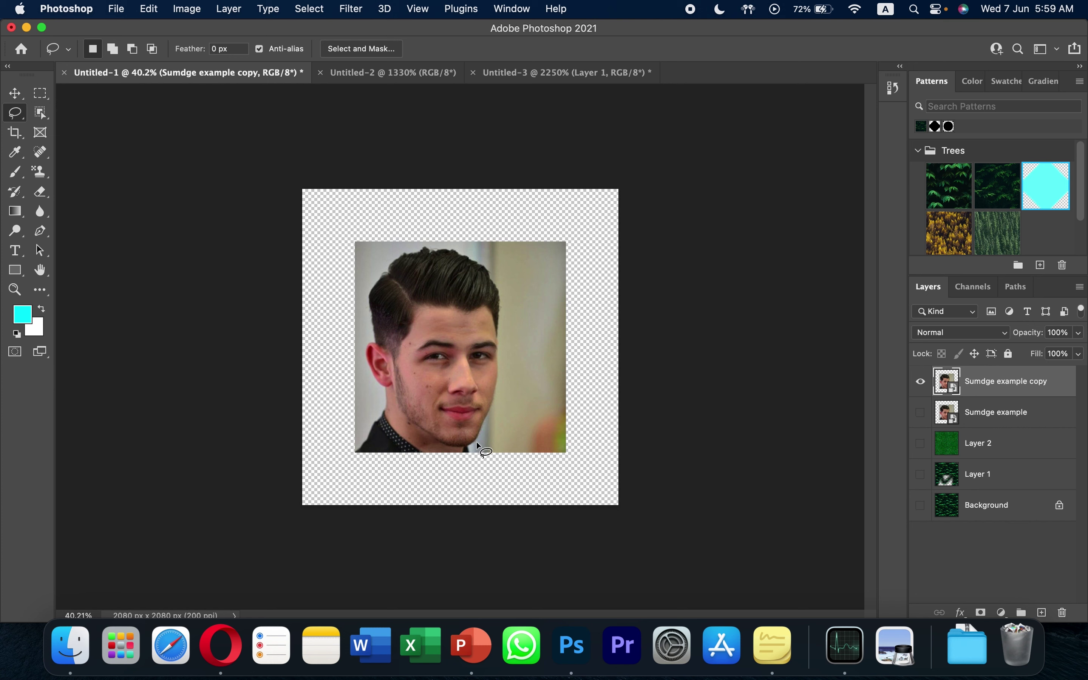
{"action": "left_click_drag", "start_coordinate": [480, 445], "coordinate": [493, 419]}
{"action": "mouse_move", "coordinate": [505, 376]}
{"action": "left_mouse_down"}
{"action": "mouse_move", "coordinate": [510, 316]}
{"action": "mouse_move", "coordinate": [484, 260]}
{"action": "left_mouse_up"}
{"action": "mouse_move", "coordinate": [368, 270]}
{"action": "left_mouse_down"}
{"action": "mouse_move", "coordinate": [363, 357]}
{"action": "mouse_move", "coordinate": [377, 394]}
{"action": "mouse_move", "coordinate": [360, 460]}
{"action": "mouse_move", "coordinate": [483, 472]}
{"action": "mouse_move", "coordinate": [478, 444]}
{"action": "left_mouse_up"}
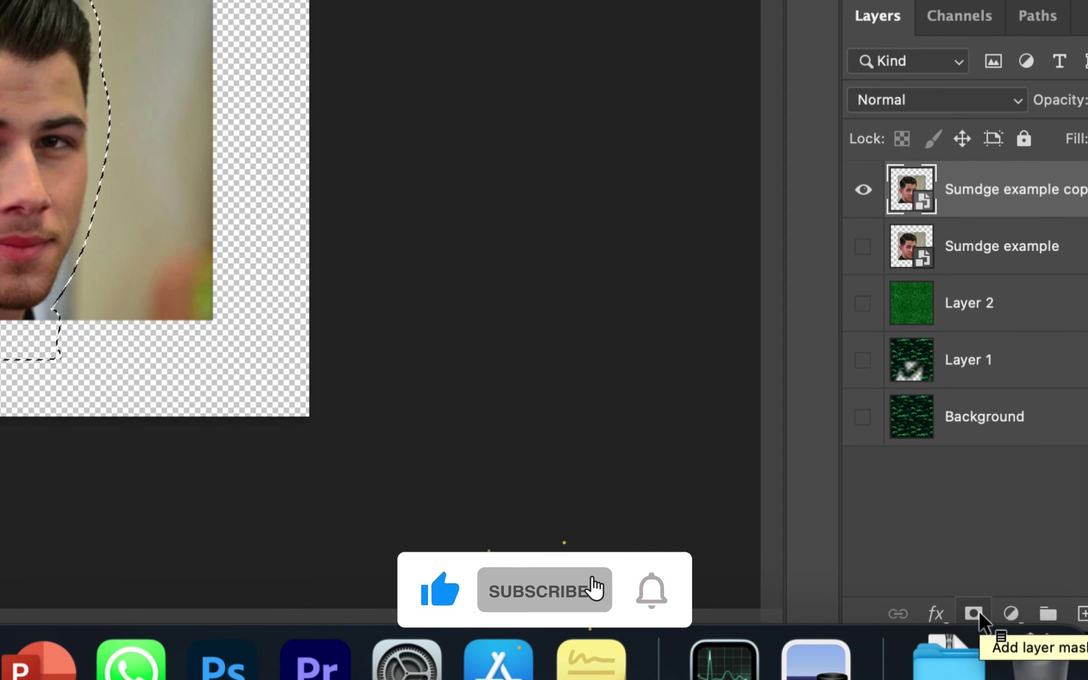
{"action": "left_click", "coordinate": [974, 614]}
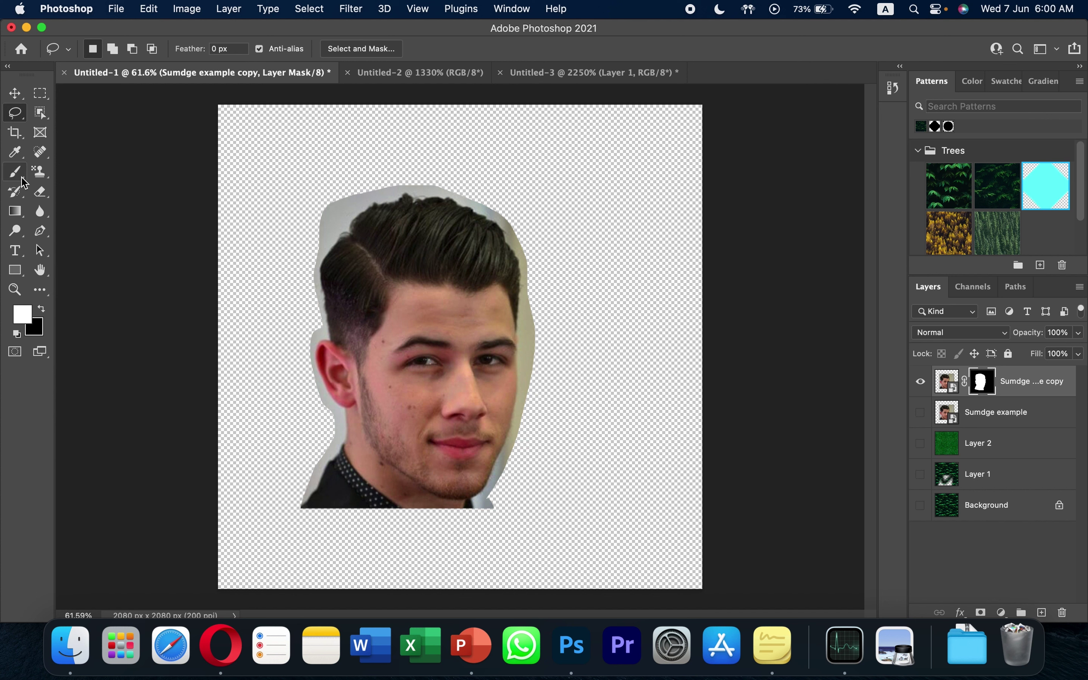
- Switch to a 167 px Brush with black as the foreground colour
{"action": "left_click", "coordinate": [22, 177]}
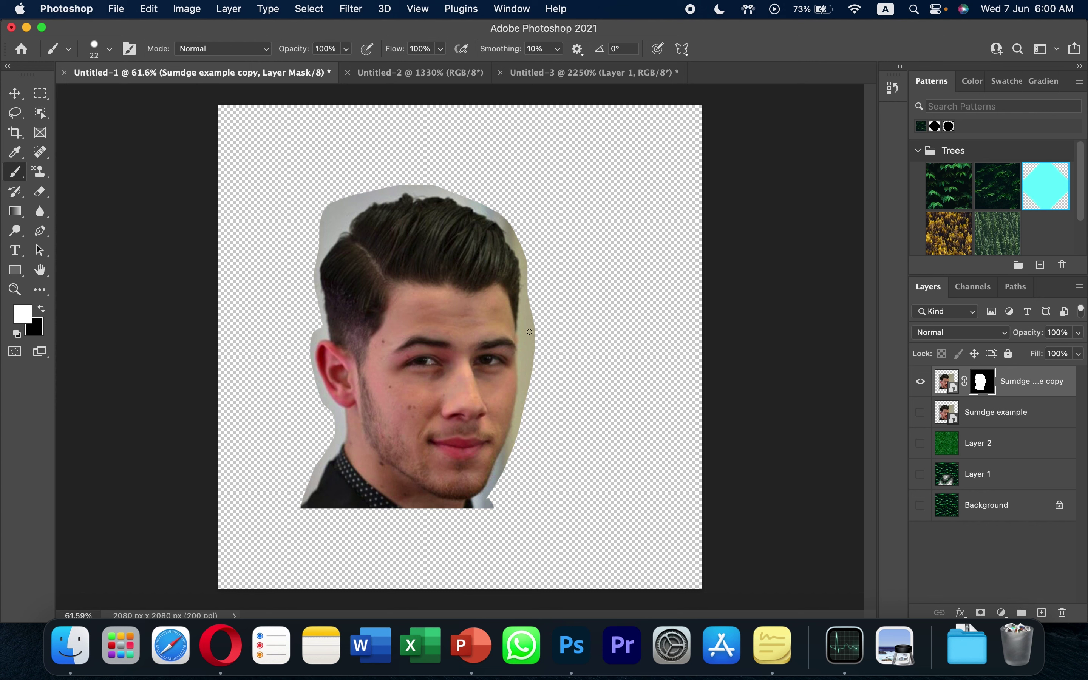
{"action": "left_click_drag", "start_coordinate": [529, 330], "coordinate": [567, 230]}
{"action": "left_click_drag", "start_coordinate": [529, 323], "coordinate": [543, 332]}
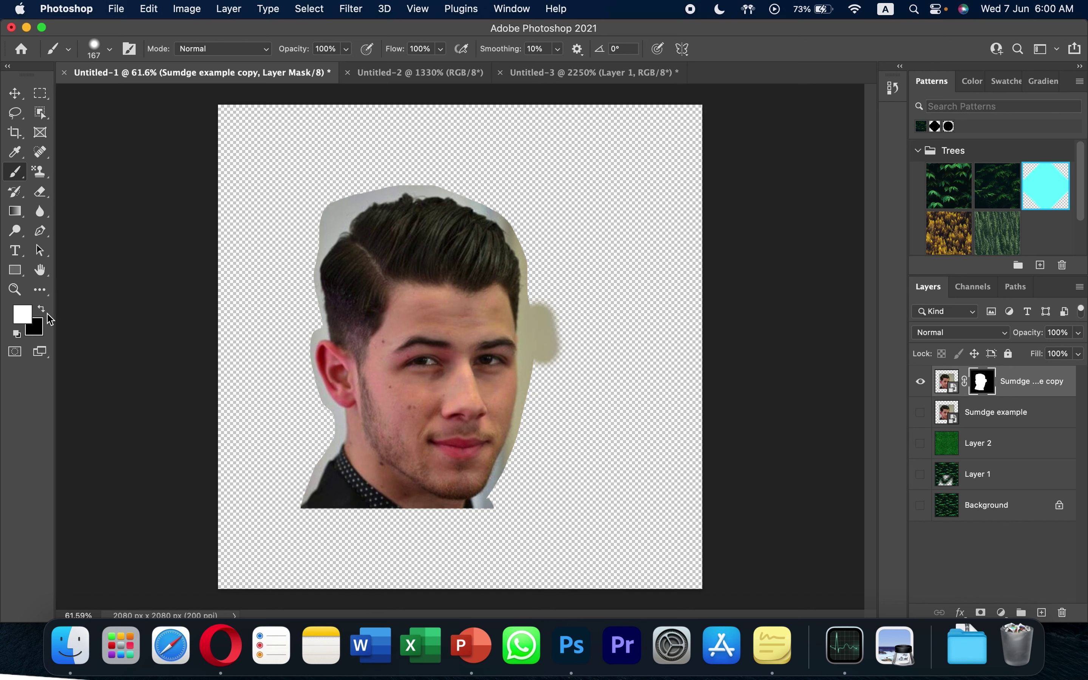
{"action": "left_click", "coordinate": [22, 314]}
{"action": "left_click", "coordinate": [270, 418]}
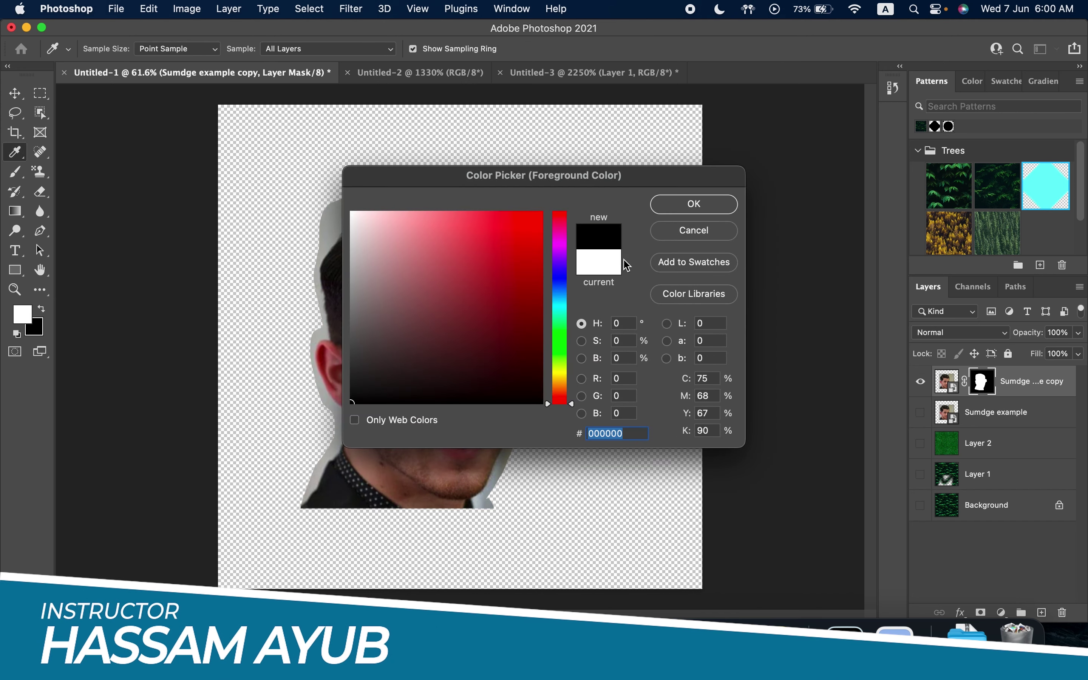
{"action": "left_click", "coordinate": [714, 207]}
- Paint black on the mask to trim the cheek, jaw and collar, then hide the layer
{"action": "left_click_drag", "start_coordinate": [542, 357], "coordinate": [546, 342]}
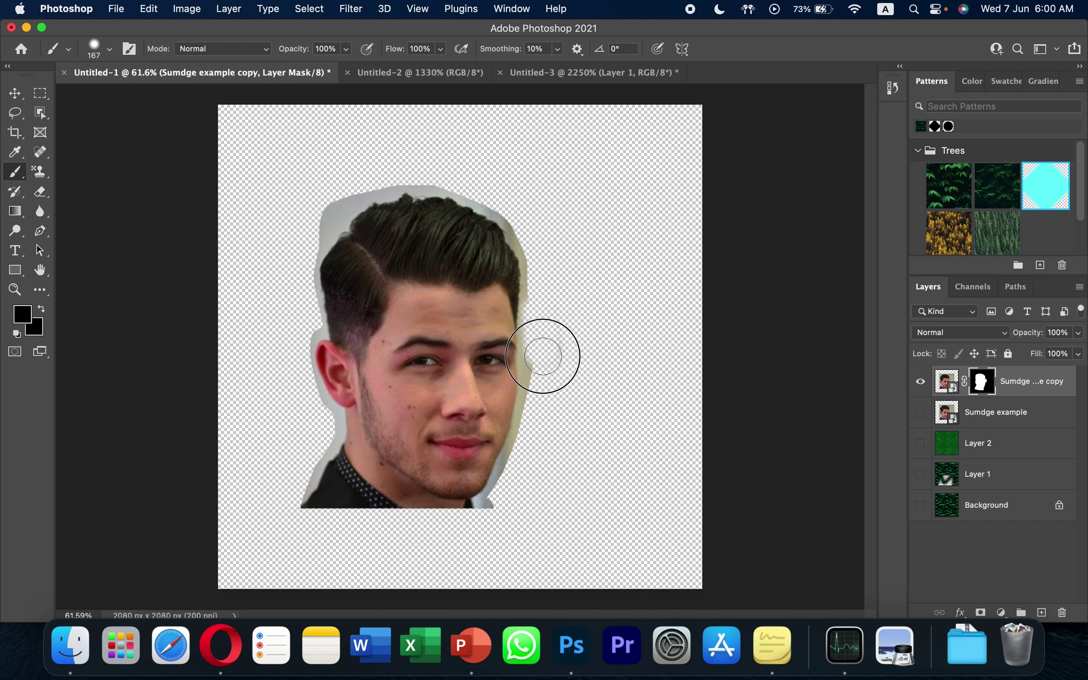
{"action": "mouse_move", "coordinate": [538, 392]}
{"action": "left_mouse_down"}
{"action": "mouse_move", "coordinate": [497, 505]}
{"action": "mouse_move", "coordinate": [291, 515]}
{"action": "mouse_move", "coordinate": [301, 428]}
{"action": "mouse_move", "coordinate": [315, 418]}
{"action": "mouse_move", "coordinate": [326, 511]}
{"action": "mouse_move", "coordinate": [304, 503]}
{"action": "mouse_move", "coordinate": [328, 454]}
{"action": "mouse_move", "coordinate": [417, 539]}
{"action": "mouse_move", "coordinate": [399, 520]}
{"action": "left_mouse_up"}
{"action": "left_click", "coordinate": [399, 520]}
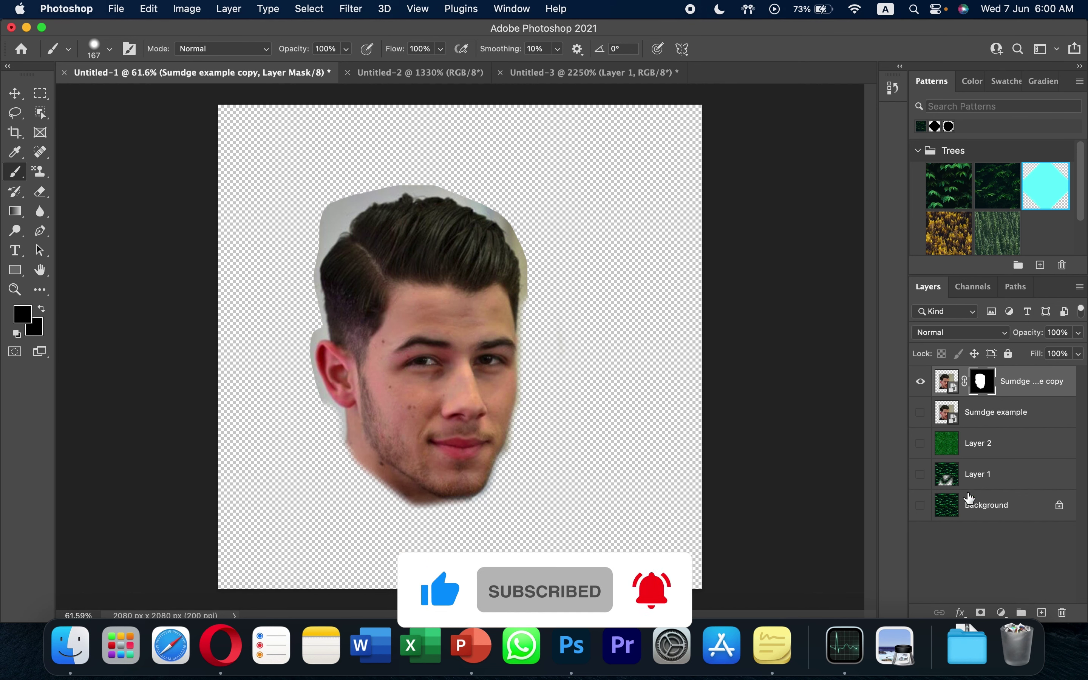
{"action": "left_click", "coordinate": [921, 382]}
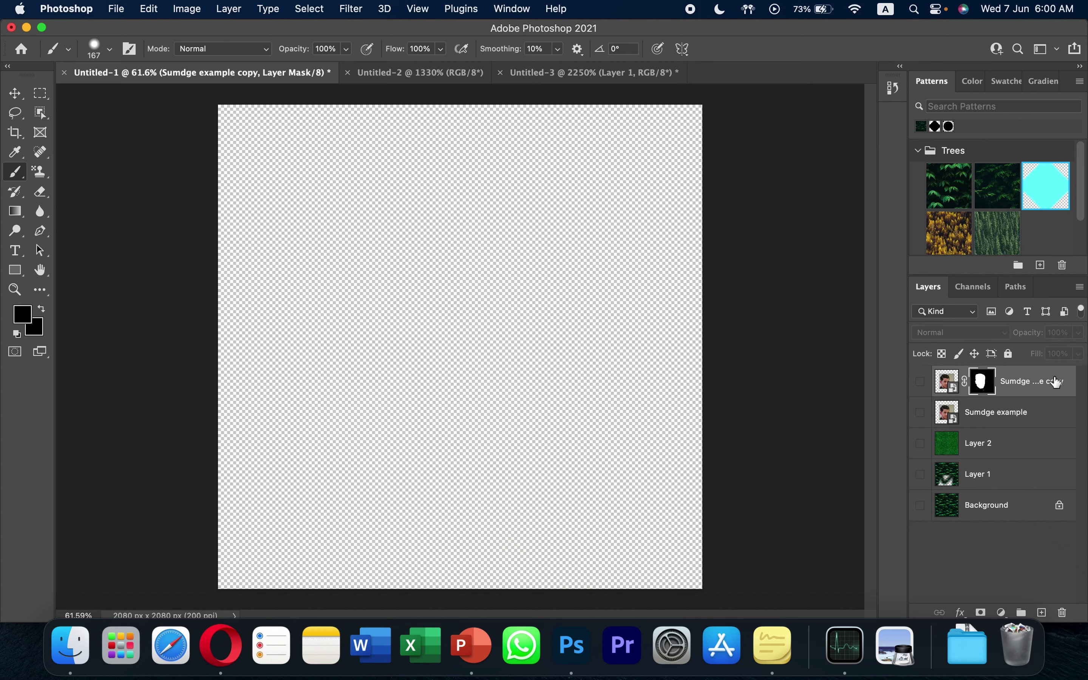
- Check the original portrait layer, then draw a roughly 546×543 px rectangular selection on a new layer
{"action": "left_click", "coordinate": [922, 413]}
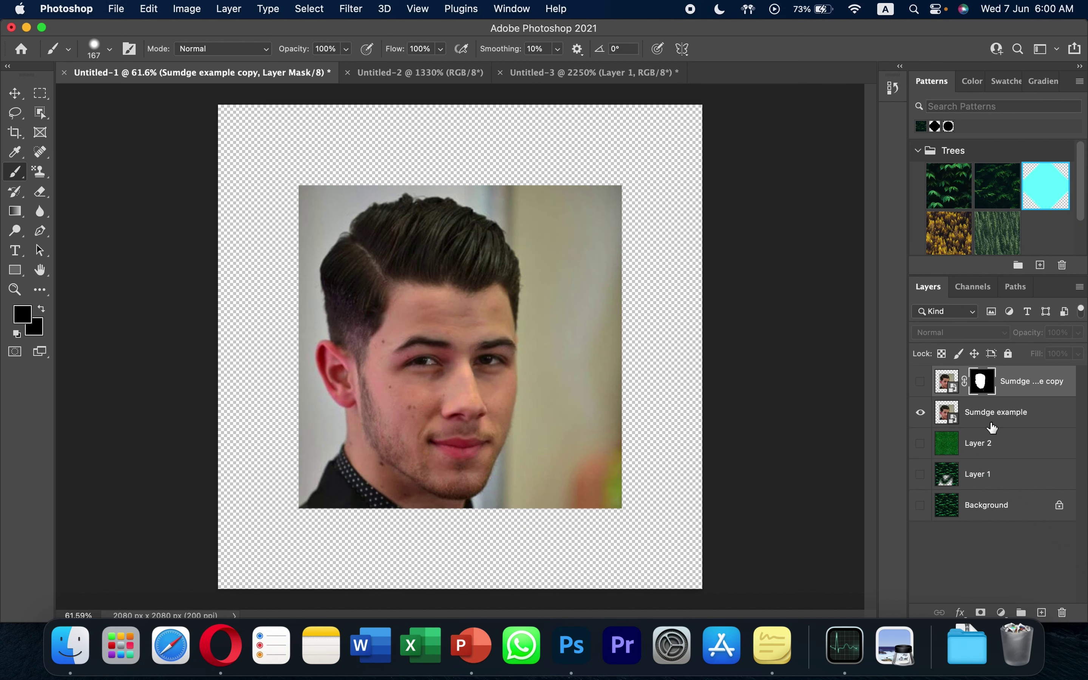
{"action": "left_click", "coordinate": [920, 412]}
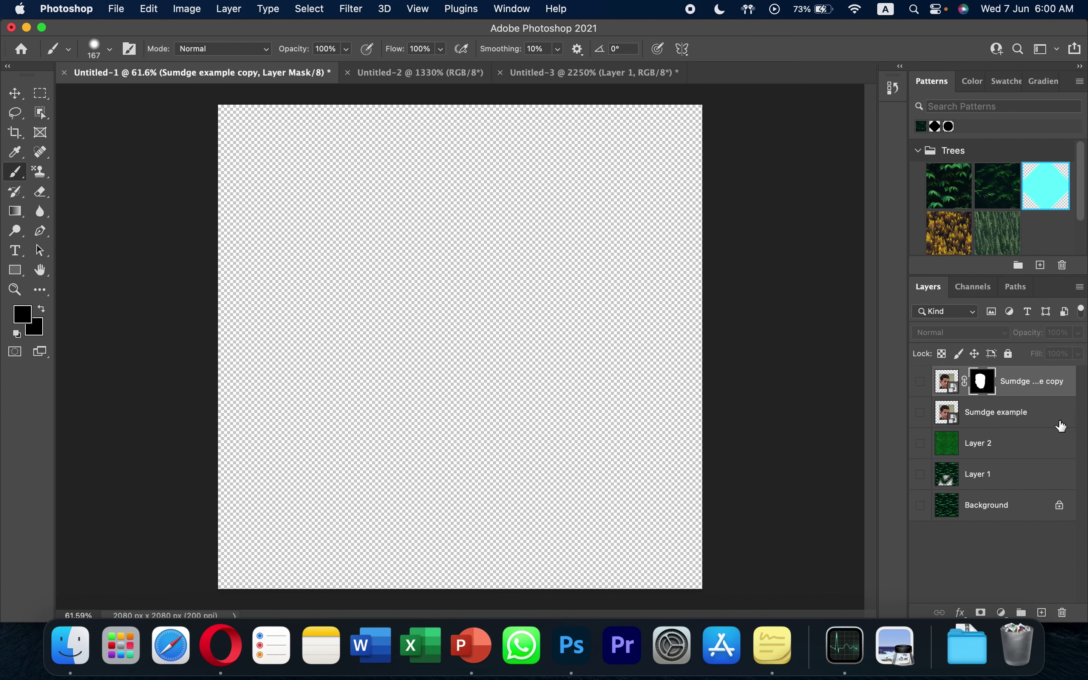
{"action": "left_click", "coordinate": [921, 413]}
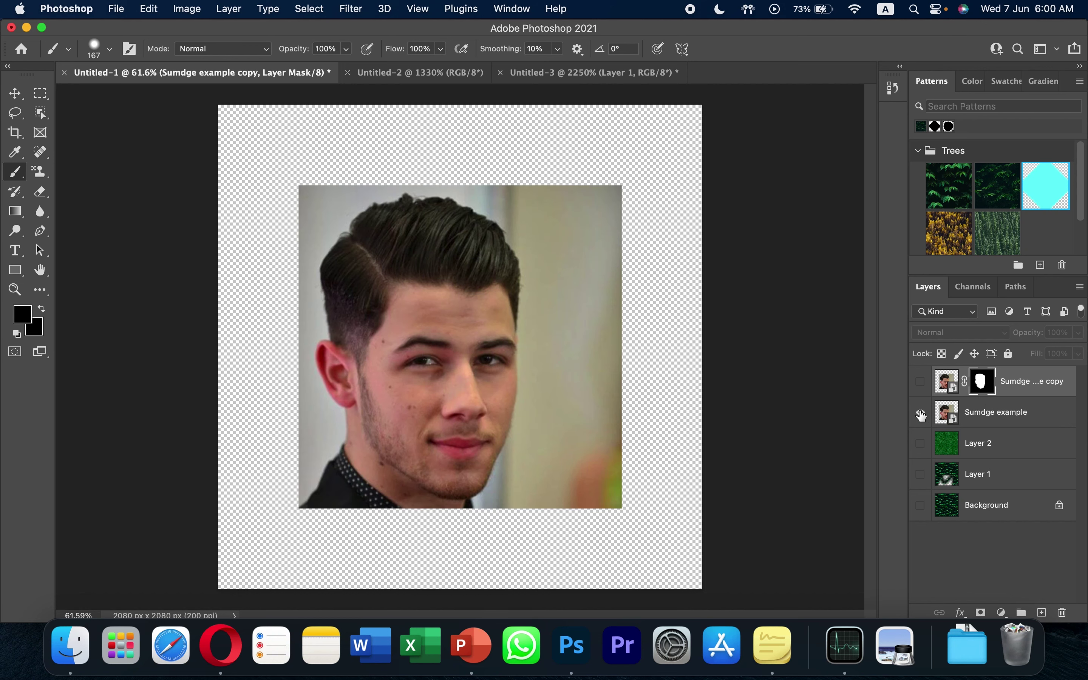
{"action": "left_click", "coordinate": [920, 413]}
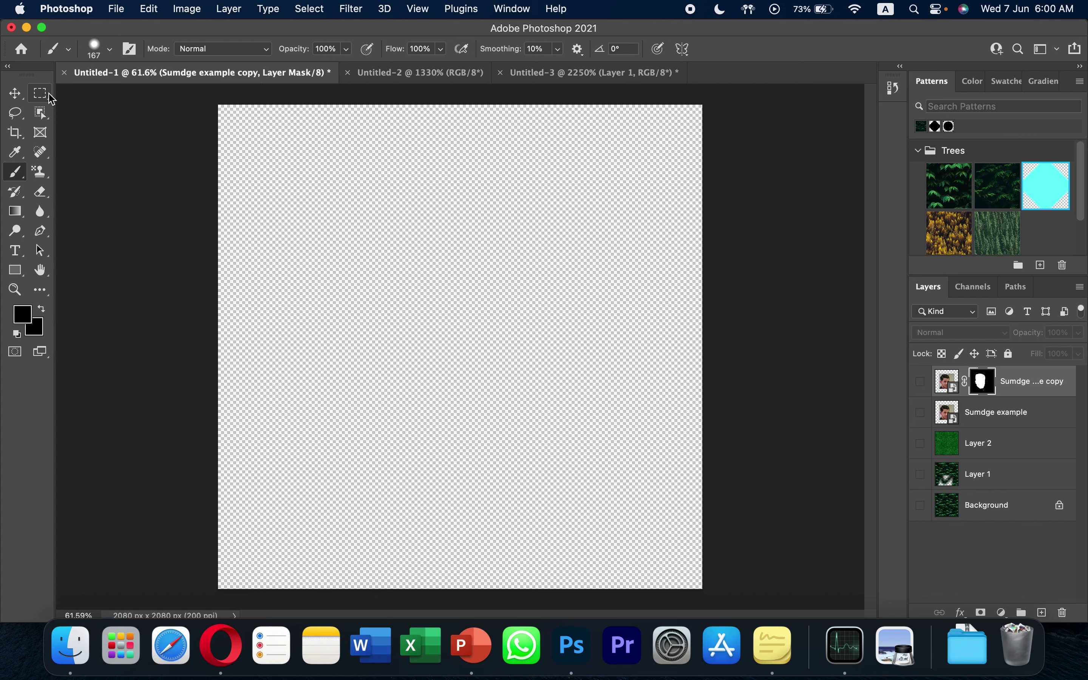
{"action": "left_click", "coordinate": [41, 94]}
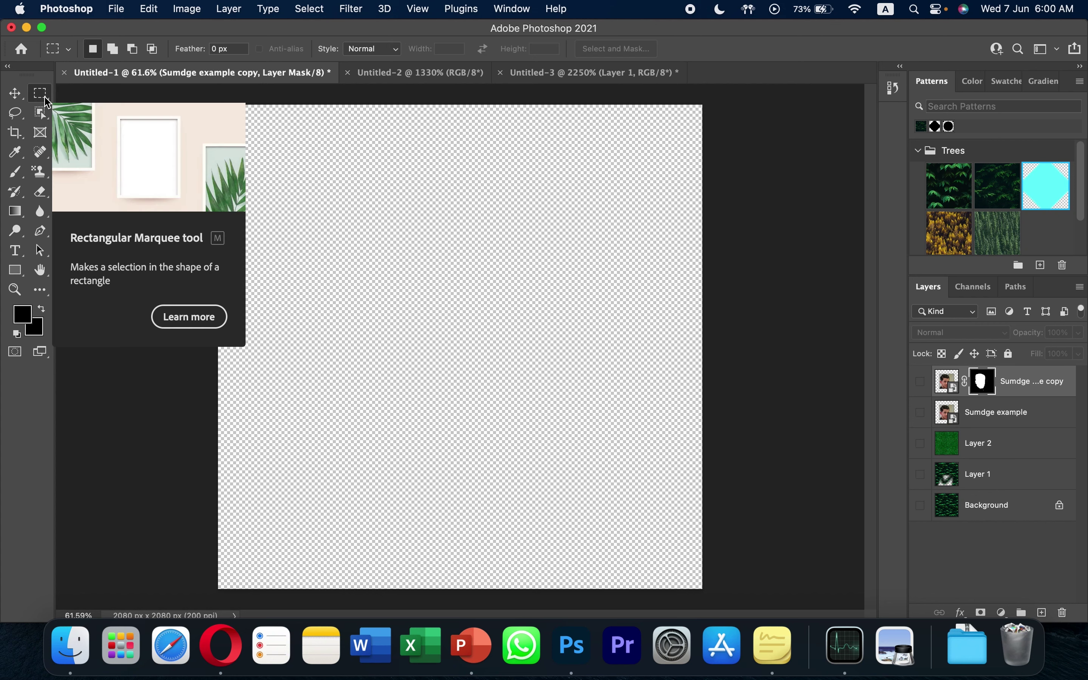
{"action": "left_click", "coordinate": [1041, 612]}
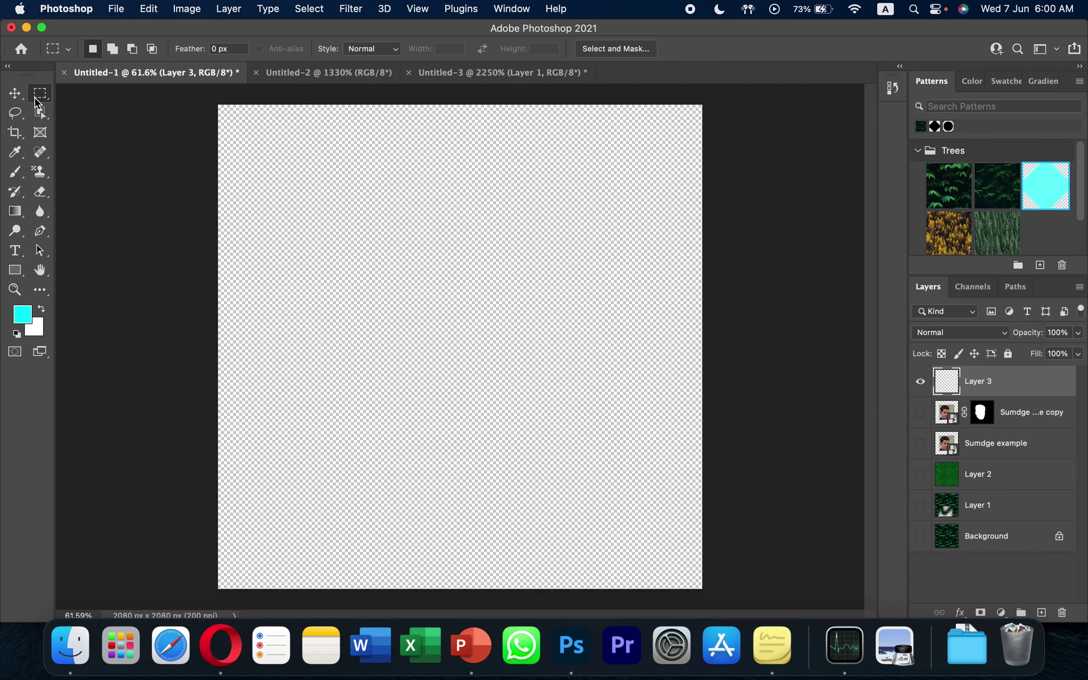
{"action": "mouse_move", "coordinate": [390, 172]}
{"action": "left_mouse_down"}
{"action": "mouse_move", "coordinate": [561, 334]}
{"action": "mouse_move", "coordinate": [599, 496]}
{"action": "left_mouse_up"}
- Fill the rectangular selection with black using a 220 px brush, then deselect
{"action": "left_click", "coordinate": [15, 170]}
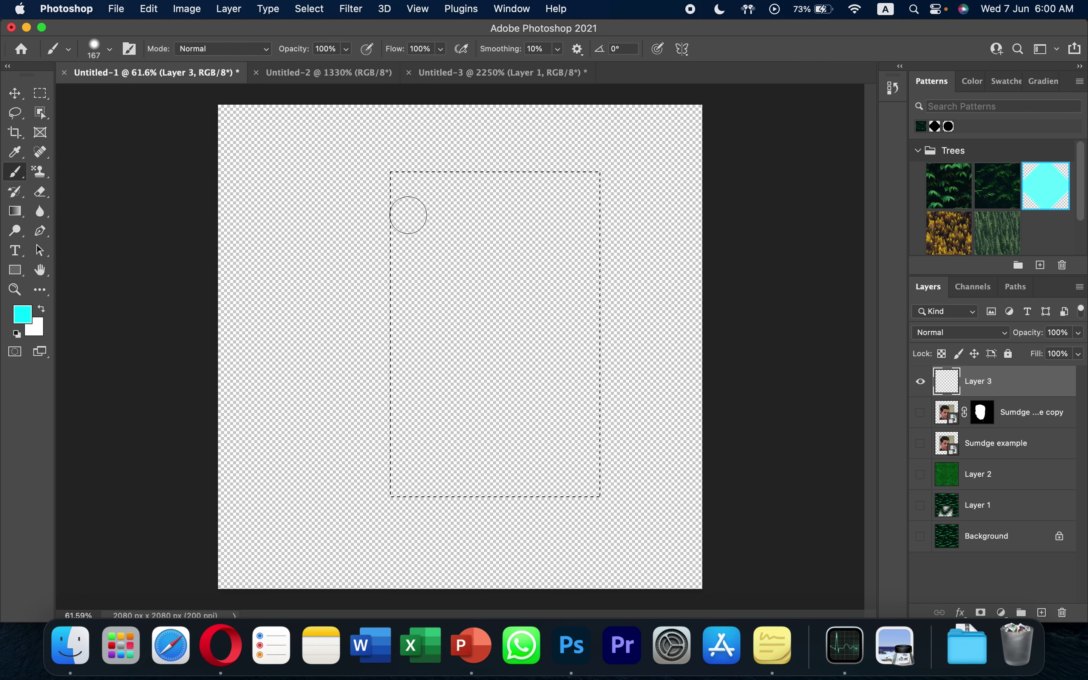
{"action": "left_click", "coordinate": [109, 49]}
{"action": "left_click_drag", "start_coordinate": [116, 96], "coordinate": [159, 99]}
{"action": "left_click", "coordinate": [41, 389]}
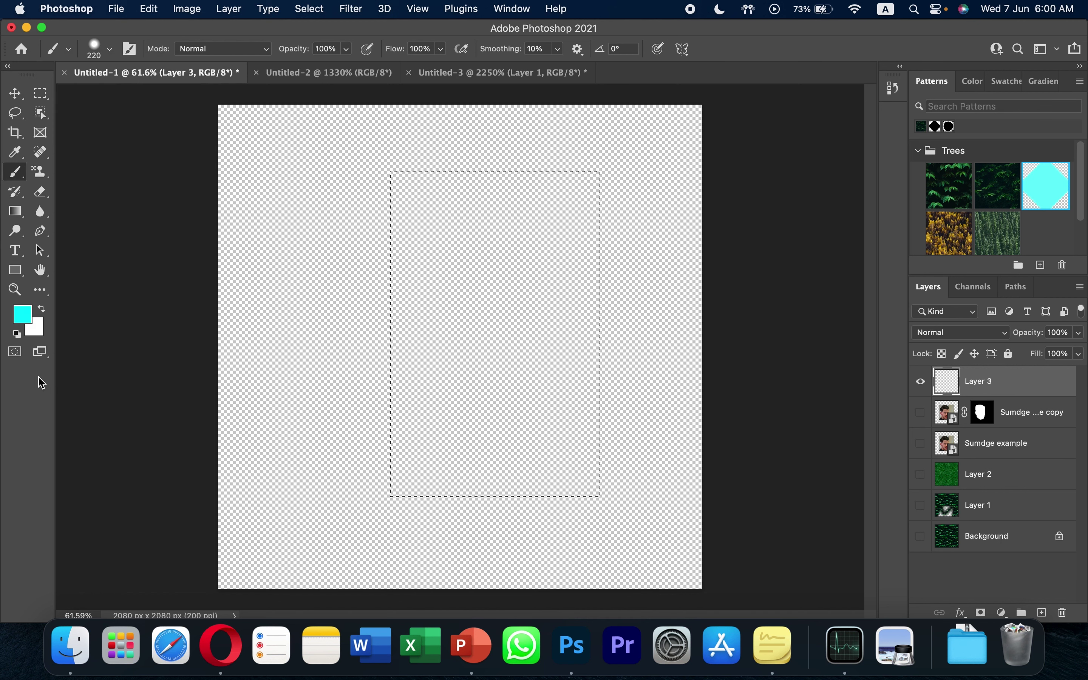
{"action": "left_click", "coordinate": [16, 334]}
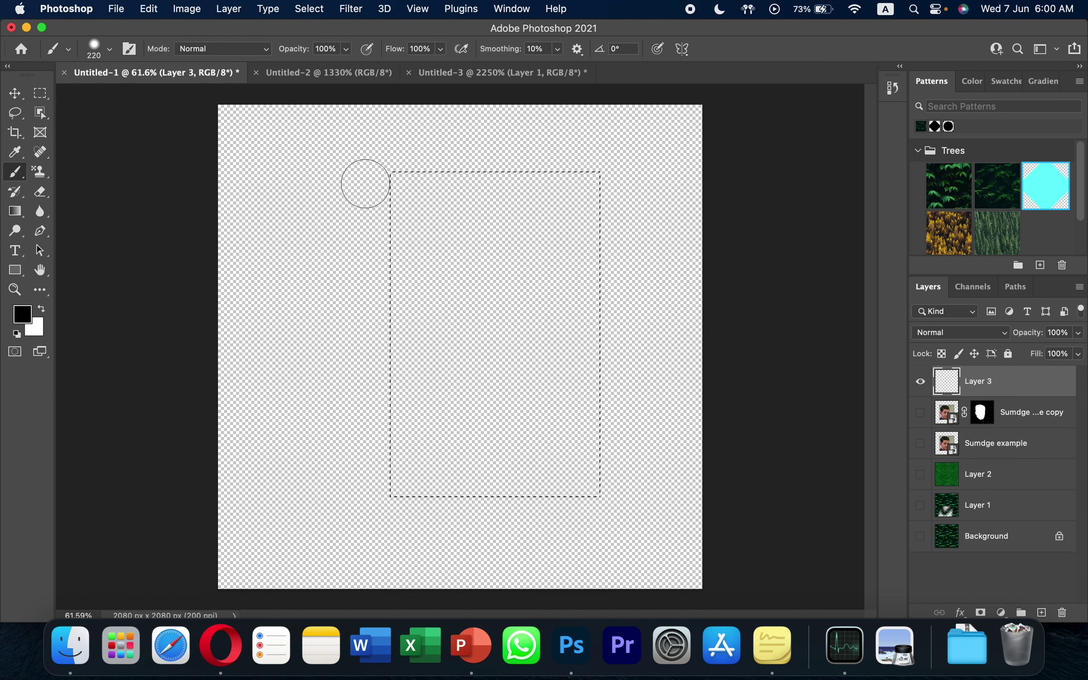
{"action": "left_click_drag", "start_coordinate": [364, 182], "coordinate": [414, 183]}
{"action": "mouse_move", "coordinate": [530, 180]}
{"action": "left_mouse_down"}
{"action": "mouse_move", "coordinate": [359, 190]}
{"action": "mouse_move", "coordinate": [388, 206]}
{"action": "mouse_move", "coordinate": [639, 250]}
{"action": "mouse_move", "coordinate": [487, 286]}
{"action": "mouse_move", "coordinate": [498, 309]}
{"action": "mouse_move", "coordinate": [376, 304]}
{"action": "mouse_move", "coordinate": [311, 364]}
{"action": "mouse_move", "coordinate": [665, 449]}
{"action": "mouse_move", "coordinate": [381, 522]}
{"action": "mouse_move", "coordinate": [741, 425]}
{"action": "left_mouse_up"}
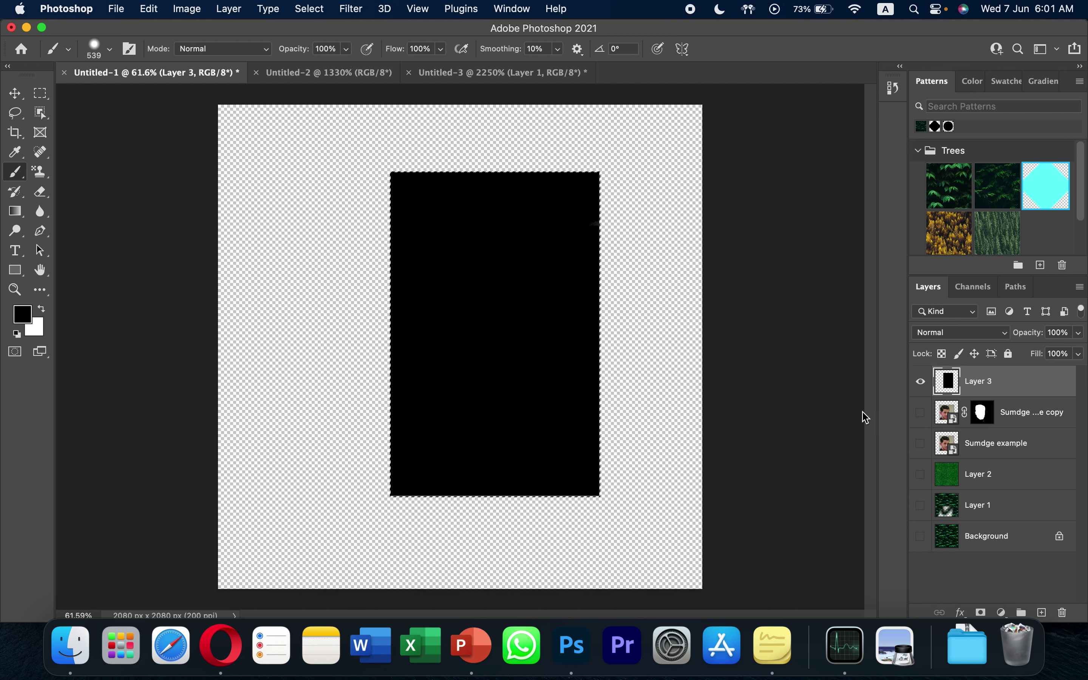
{"action": "key", "text": "super+d"}
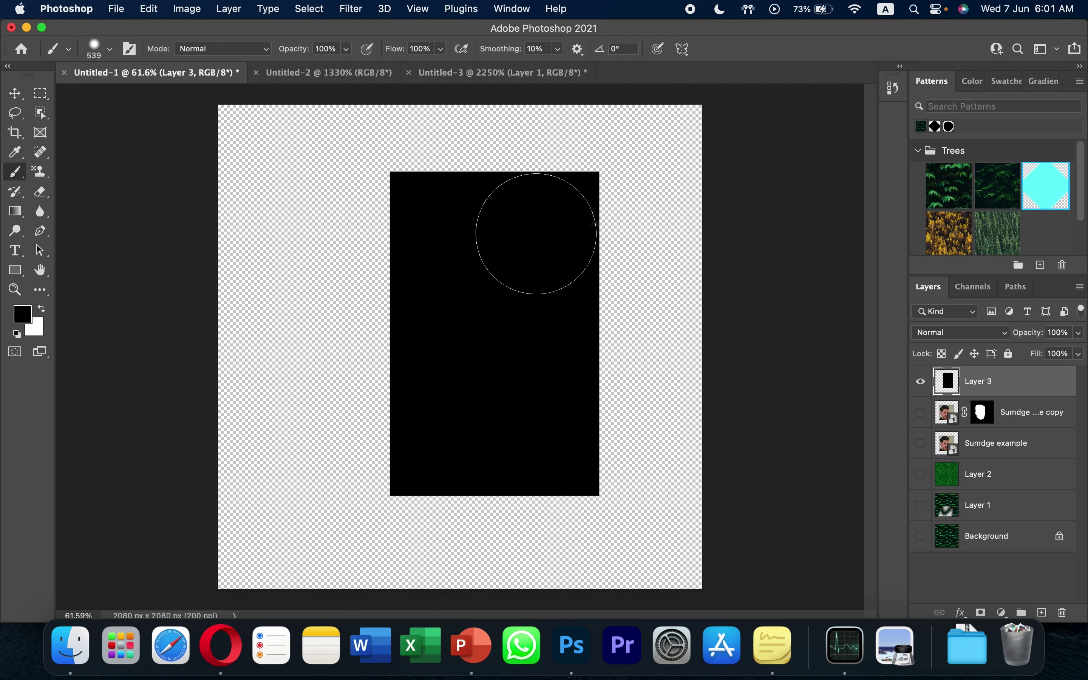
{"action": "left_click", "coordinate": [996, 447]}
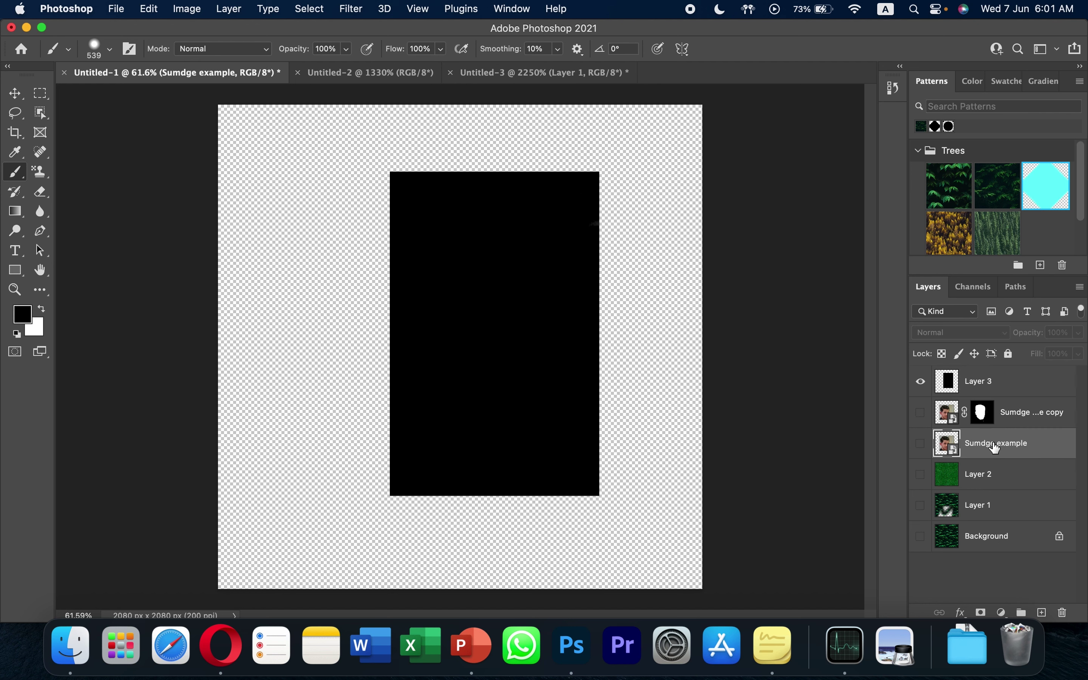
- Duplicate the portrait as Sumdge example copy 2, place it above Layer 3 and over the rectangle
{"action": "right_click", "coordinate": [996, 446]}
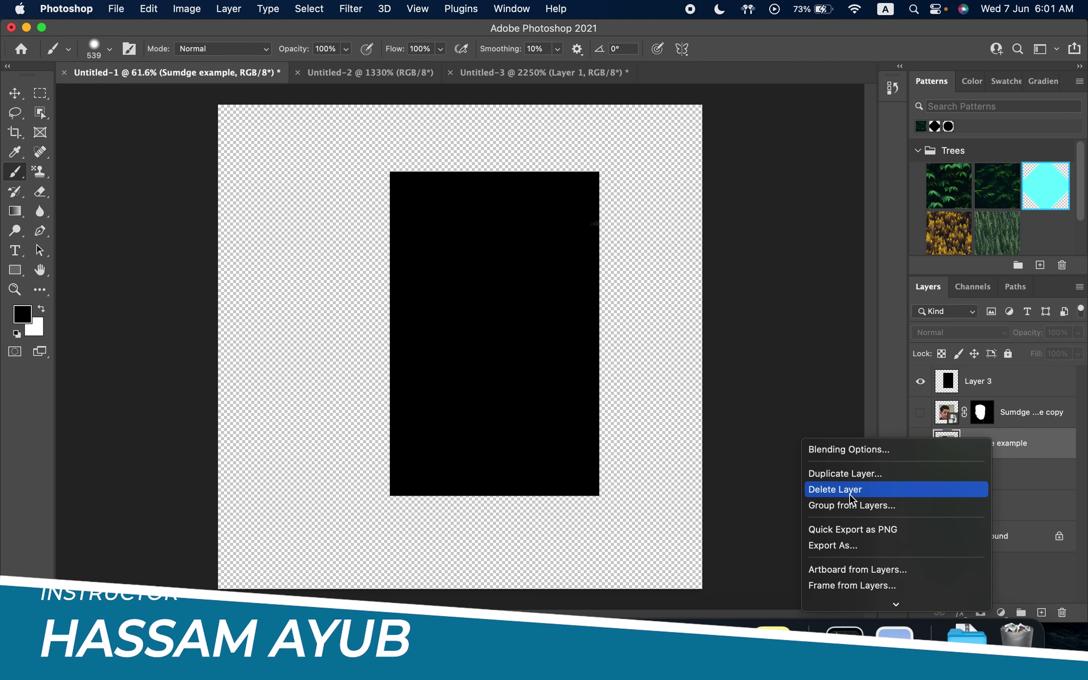
{"action": "left_click", "coordinate": [847, 473]}
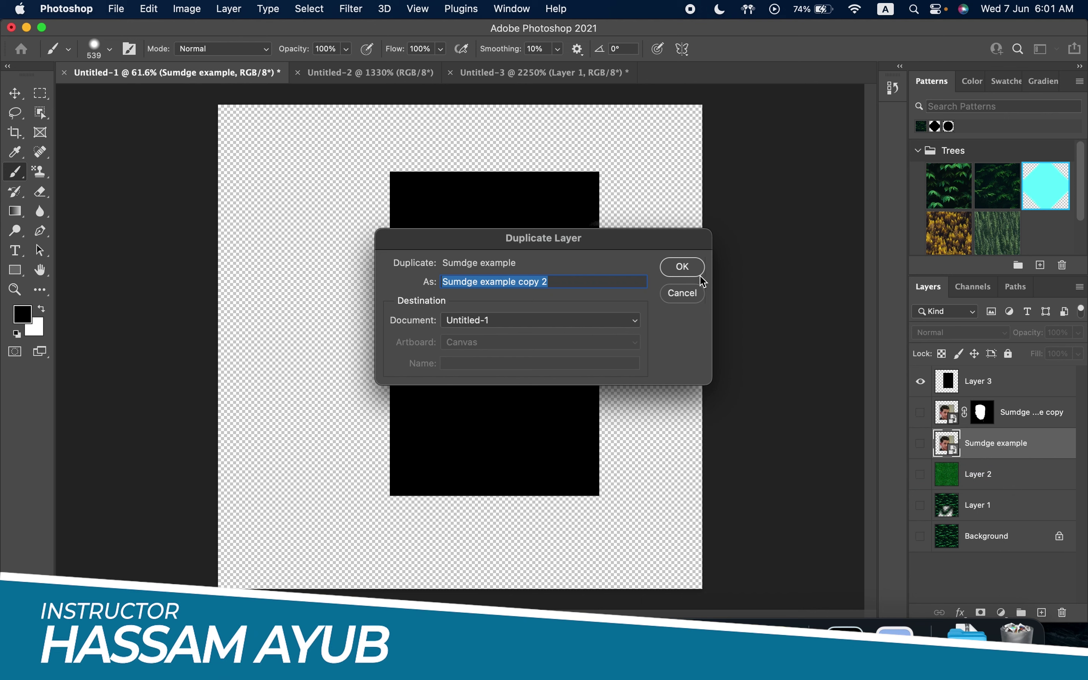
{"action": "key", "text": "Return"}
{"action": "left_click_drag", "start_coordinate": [1016, 456], "coordinate": [1014, 387]}
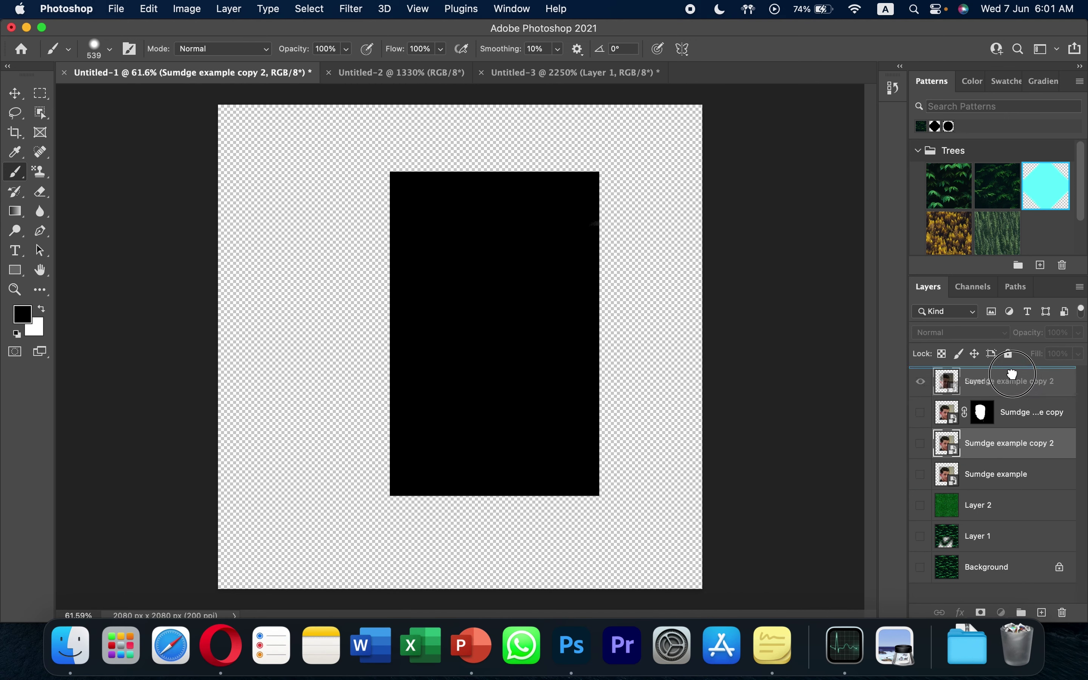
{"action": "left_click", "coordinate": [920, 382]}
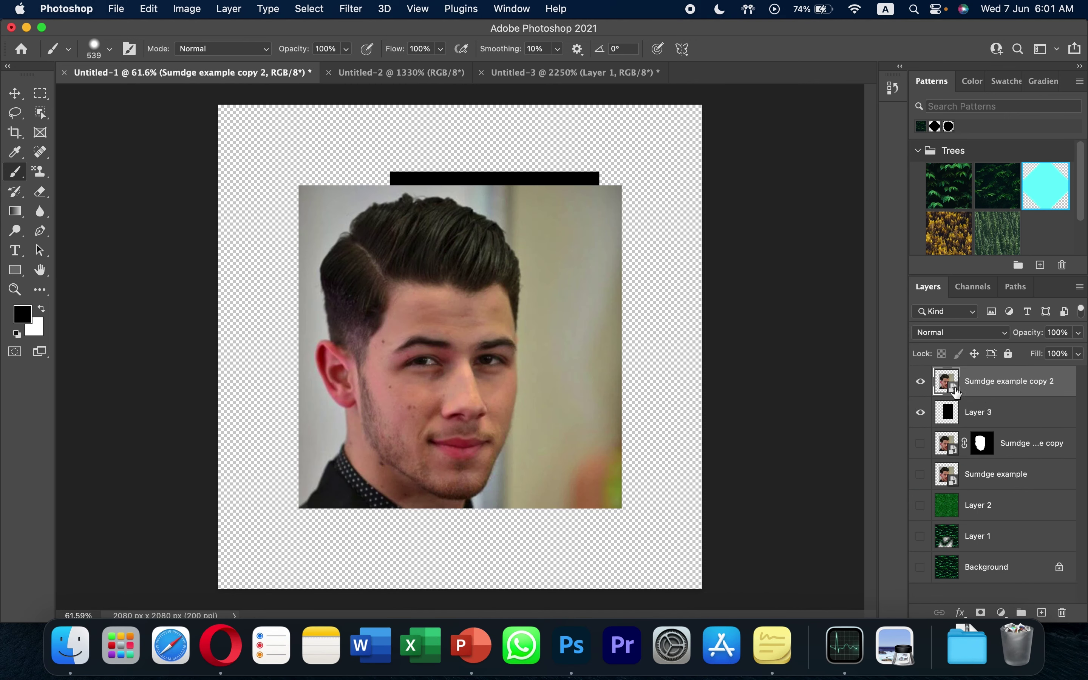
{"action": "key", "text": "v"}
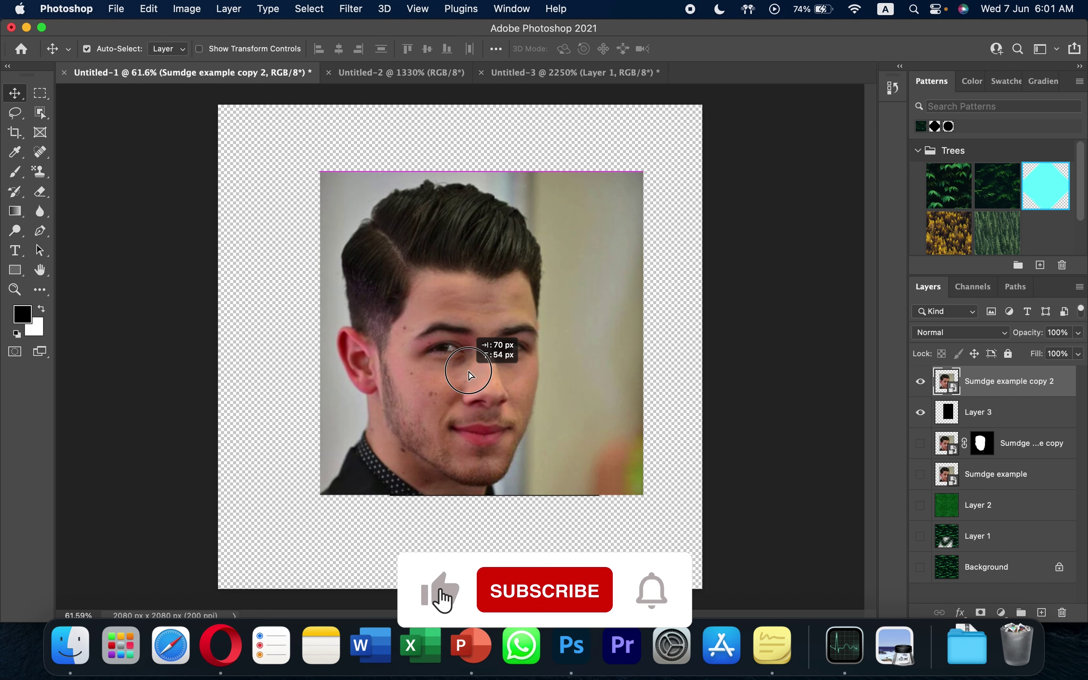
{"action": "left_click_drag", "start_coordinate": [445, 387], "coordinate": [479, 373]}
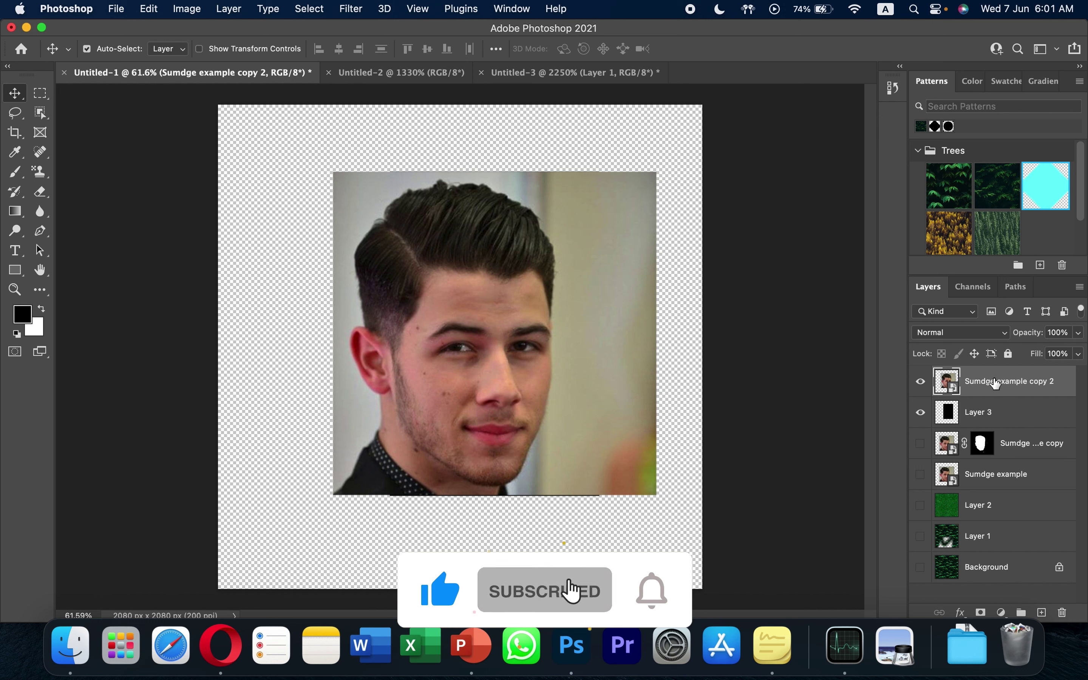
{"action": "left_click", "coordinate": [921, 383]}
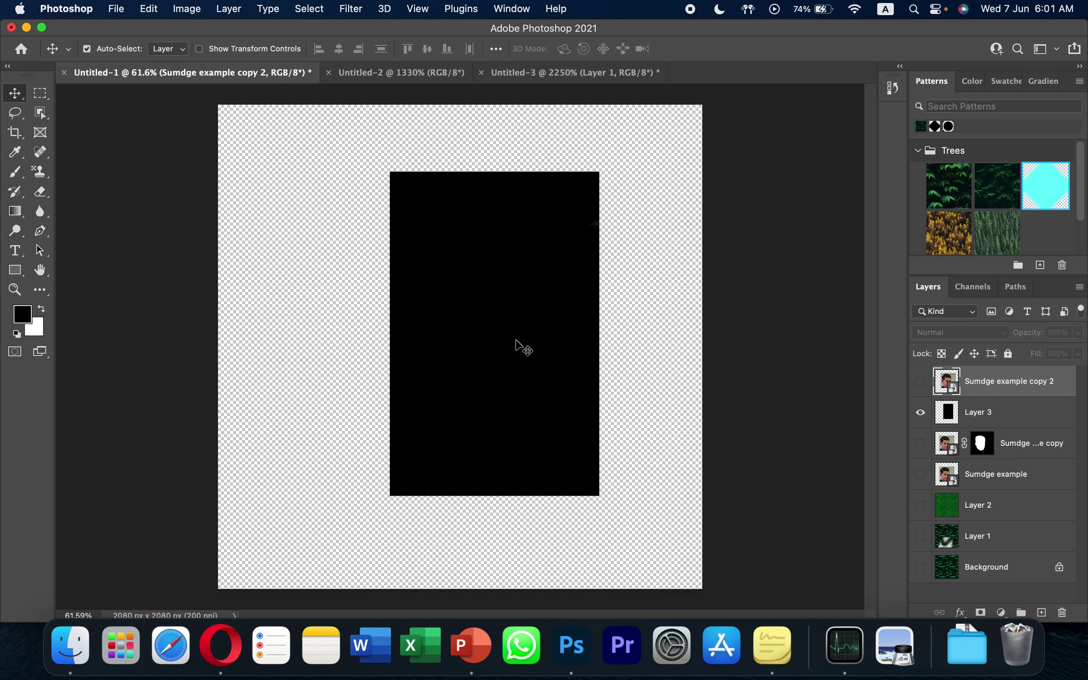
{"action": "left_click", "coordinate": [920, 383]}
- Clip copy 2 to Layer 3's rectangle, centre the face, then hide both layers
{"action": "right_click", "coordinate": [1014, 383]}
{"action": "mouse_move", "coordinate": [912, 603]}
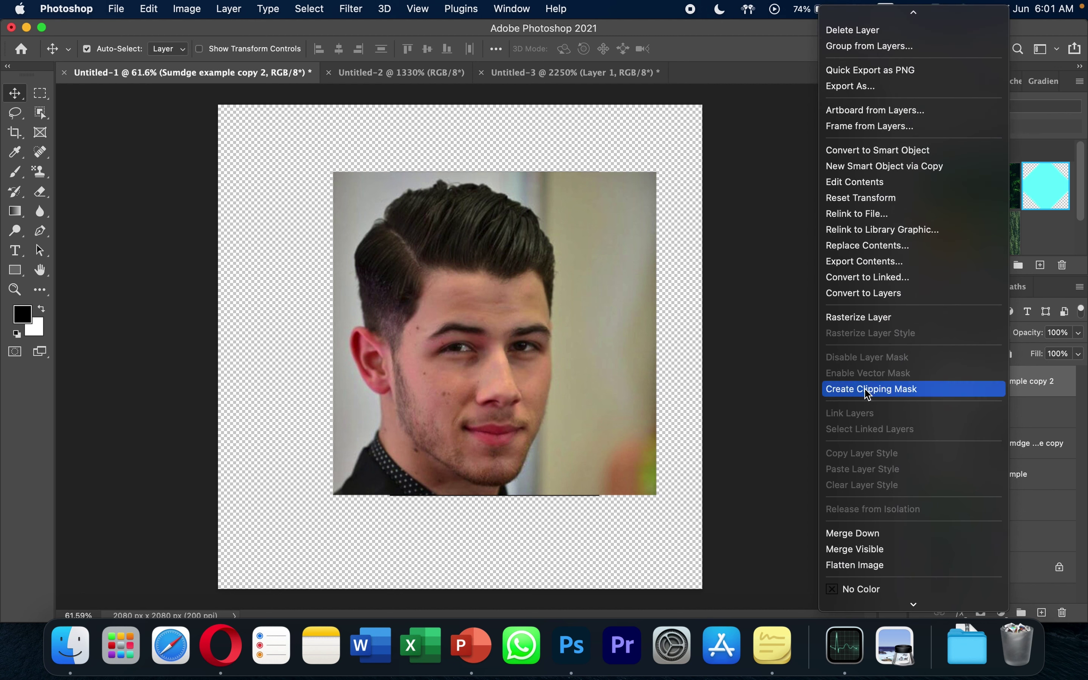
{"action": "left_click", "coordinate": [891, 390]}
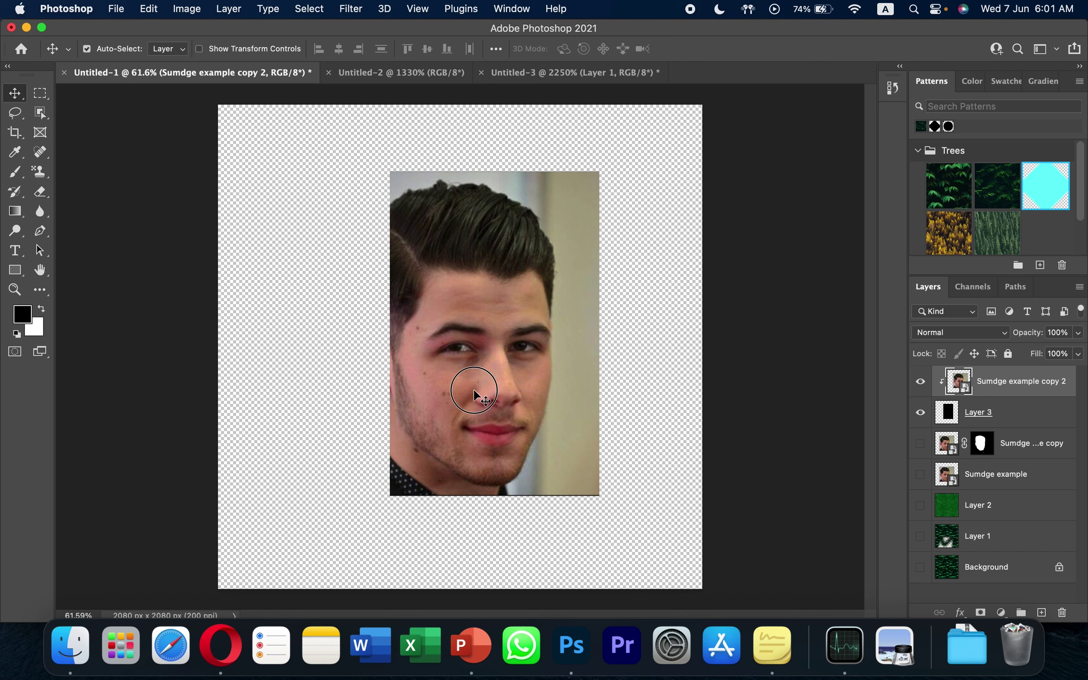
{"action": "left_click_drag", "start_coordinate": [473, 389], "coordinate": [503, 394]}
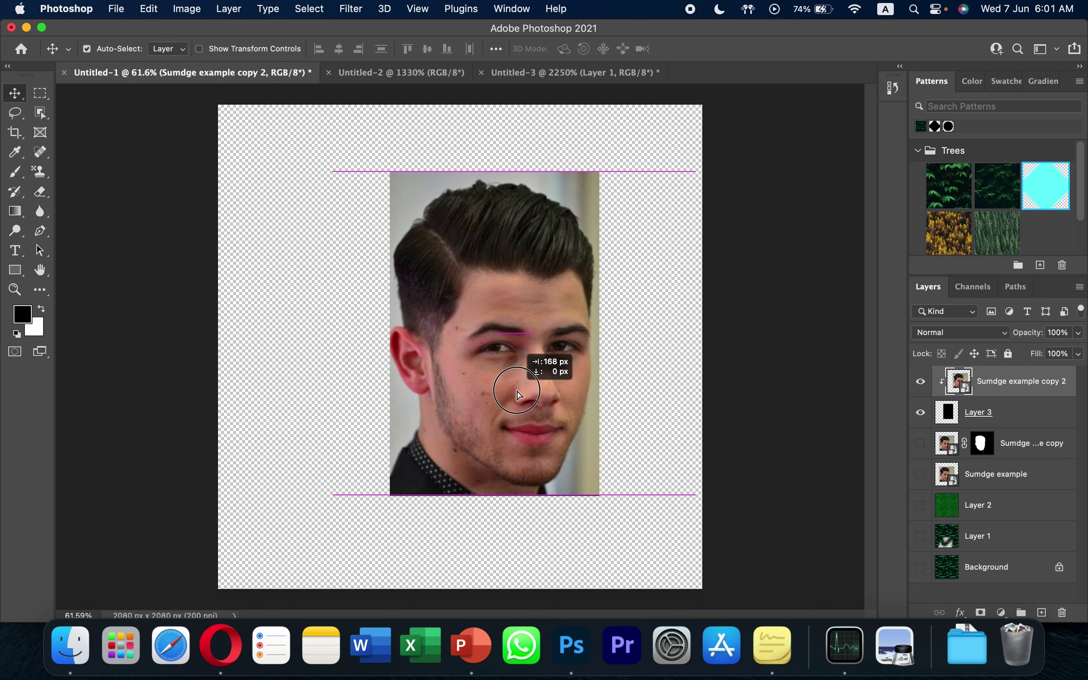
{"action": "left_click_drag", "start_coordinate": [503, 394], "coordinate": [522, 392]}
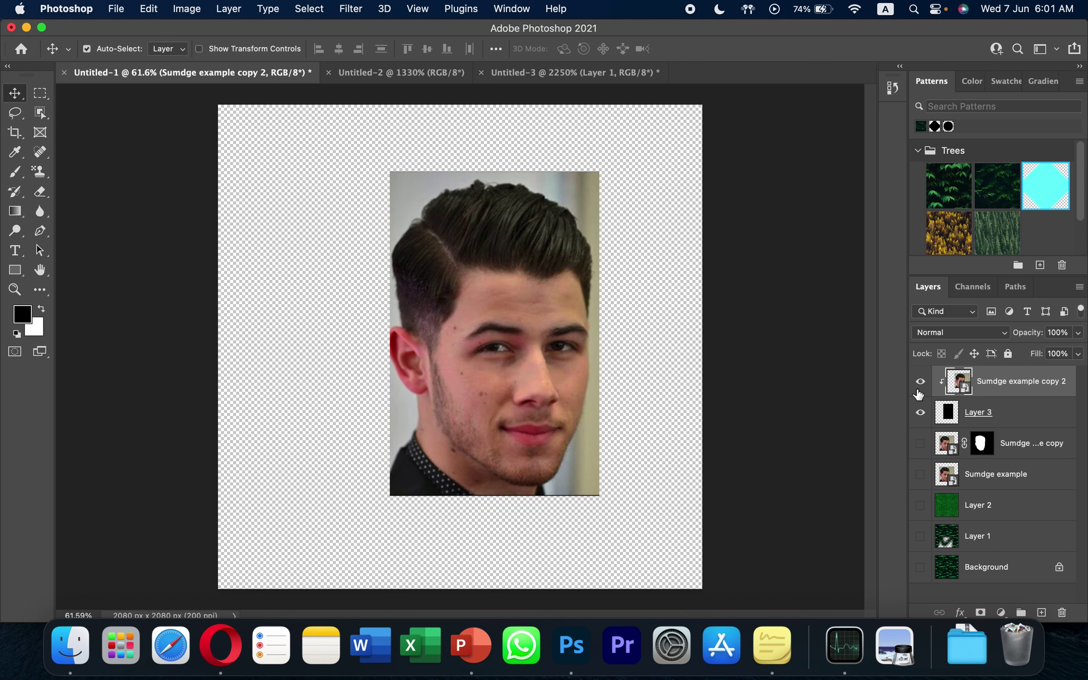
{"action": "left_click", "coordinate": [920, 382]}
{"action": "left_click", "coordinate": [920, 412]}
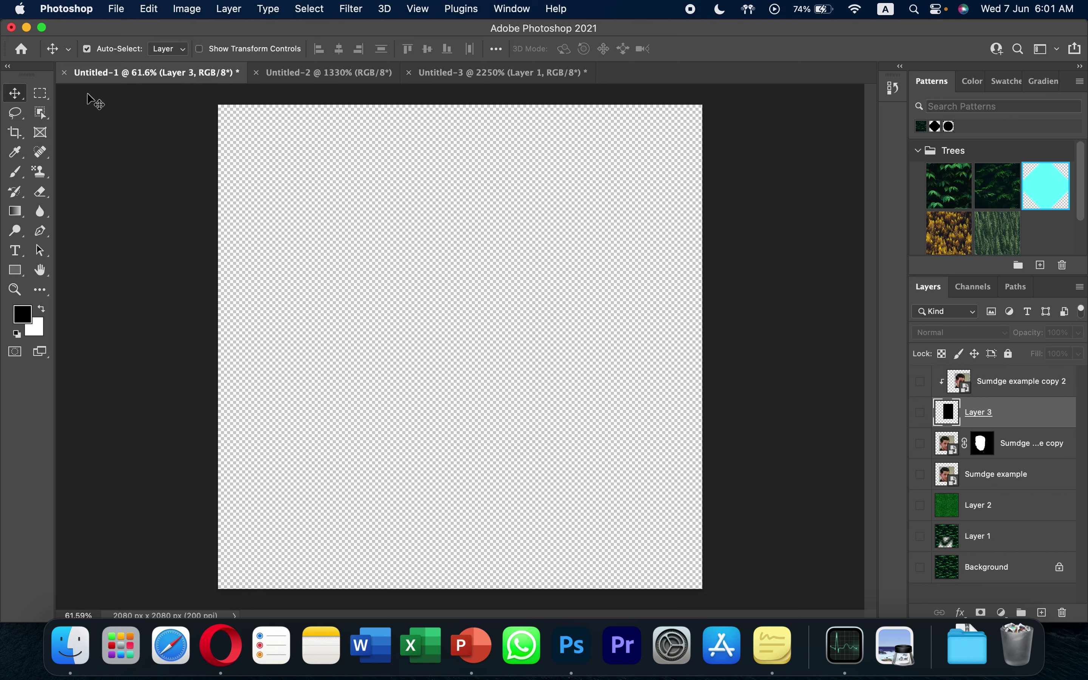
- Draw a large circular selection and add a new empty layer above Sumdge example copy 2
{"action": "right_click", "coordinate": [40, 93]}
{"action": "left_click", "coordinate": [108, 104]}
{"action": "mouse_move", "coordinate": [352, 176]}
{"action": "left_mouse_down"}
{"action": "mouse_move", "coordinate": [531, 324]}
{"action": "mouse_move", "coordinate": [625, 449]}
{"action": "left_mouse_up"}
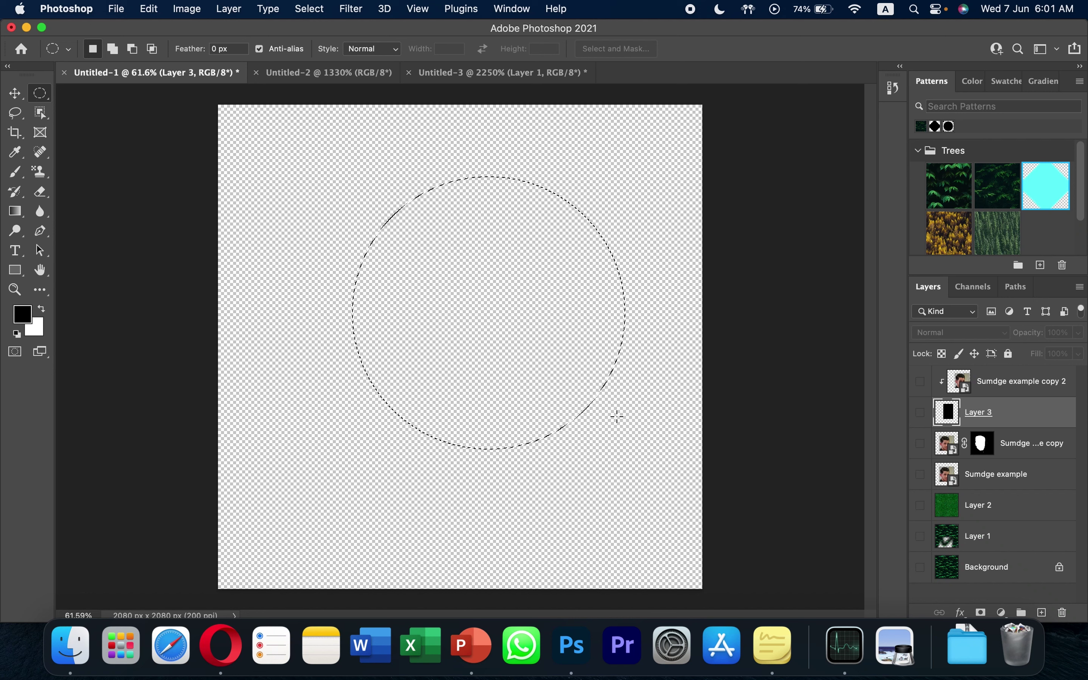
{"action": "left_click", "coordinate": [21, 172]}
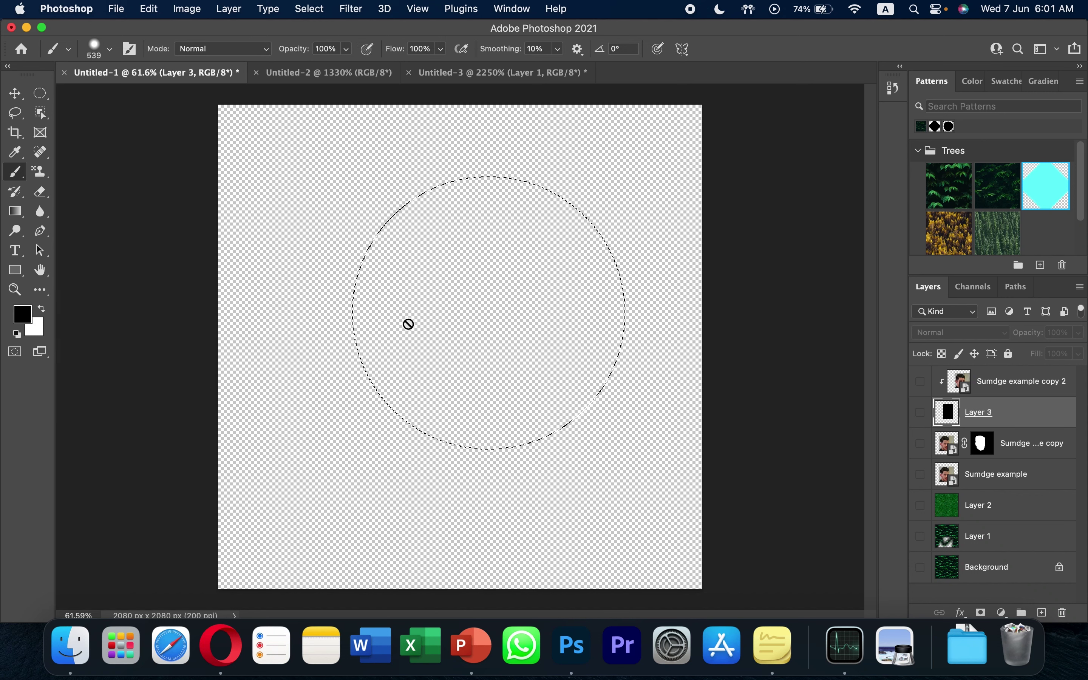
{"action": "left_click", "coordinate": [1019, 389]}
{"action": "left_click", "coordinate": [1041, 612]}
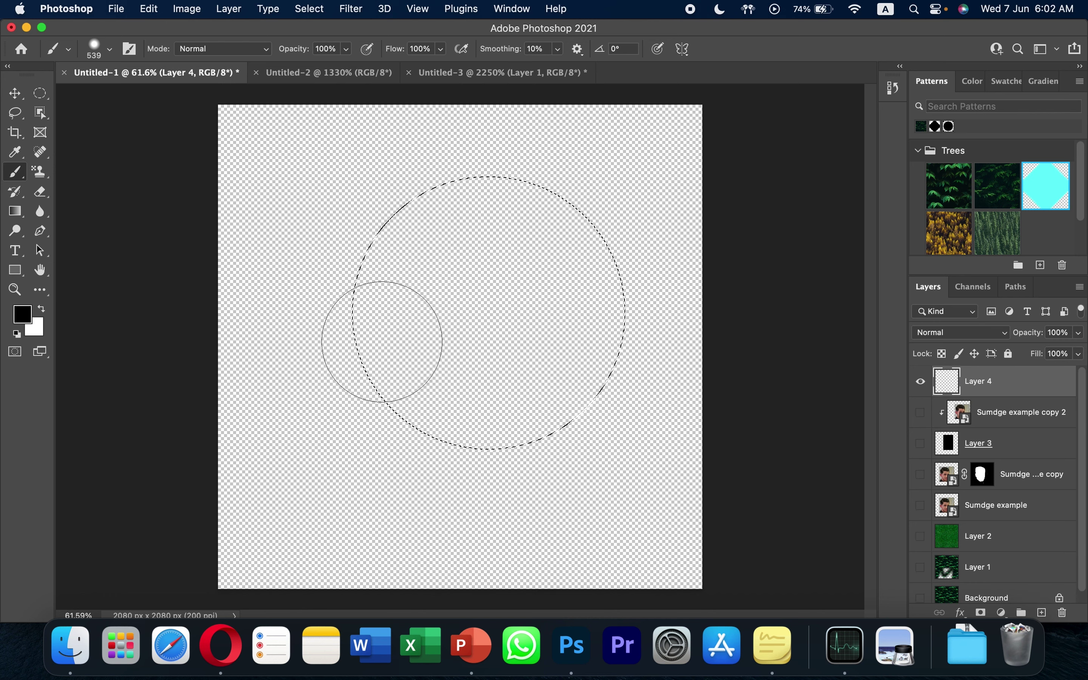
- Paint the circle solid black with a ~1155 px brush, deselect, and duplicate copy 2 as copy 3
{"action": "left_click_drag", "start_coordinate": [407, 340], "coordinate": [552, 359]}
{"action": "mouse_move", "coordinate": [450, 338]}
{"action": "left_mouse_down"}
{"action": "mouse_move", "coordinate": [605, 276]}
{"action": "mouse_move", "coordinate": [522, 401]}
{"action": "mouse_move", "coordinate": [262, 401]}
{"action": "left_mouse_up"}
{"action": "key", "text": "super+d"}
{"action": "left_click", "coordinate": [1002, 418]}
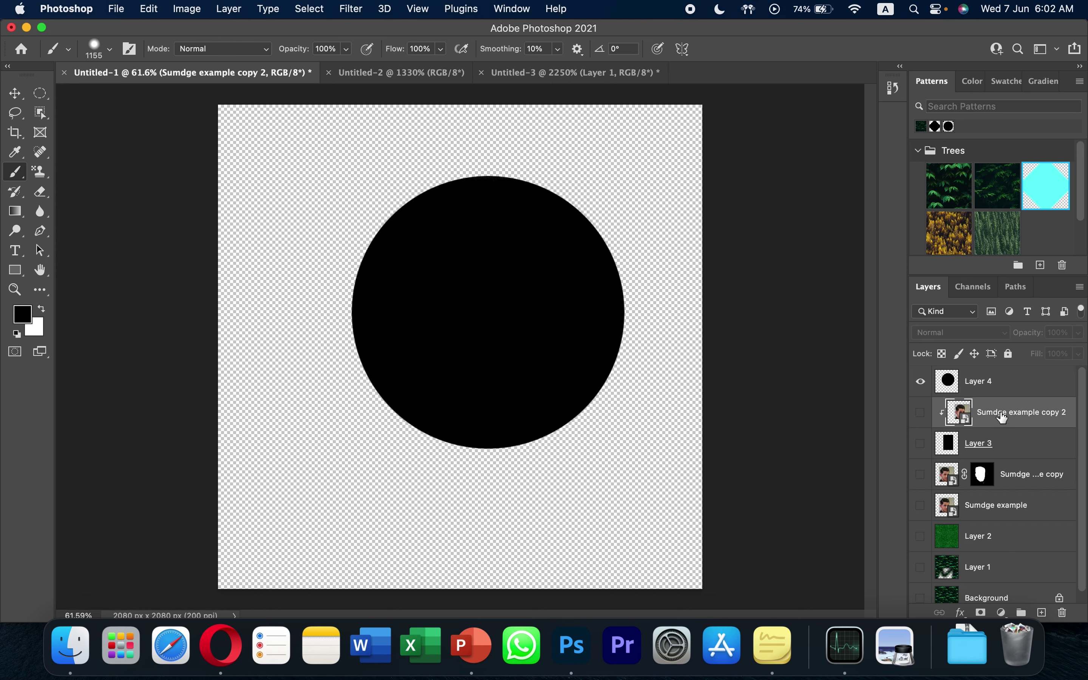
{"action": "key", "text": "ctrl+j"}
- Move Sumdge example copy 3 above Layer 4, show it, and clip it to the black circle
{"action": "left_click_drag", "start_coordinate": [1003, 417], "coordinate": [927, 381]}
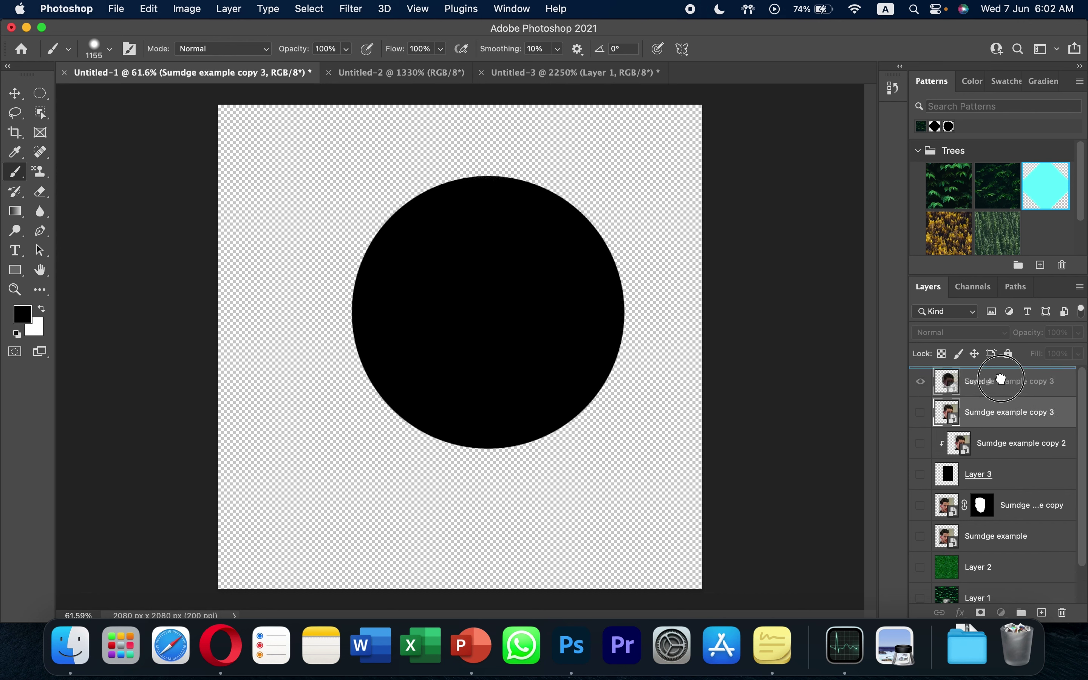
{"action": "left_click", "coordinate": [921, 382]}
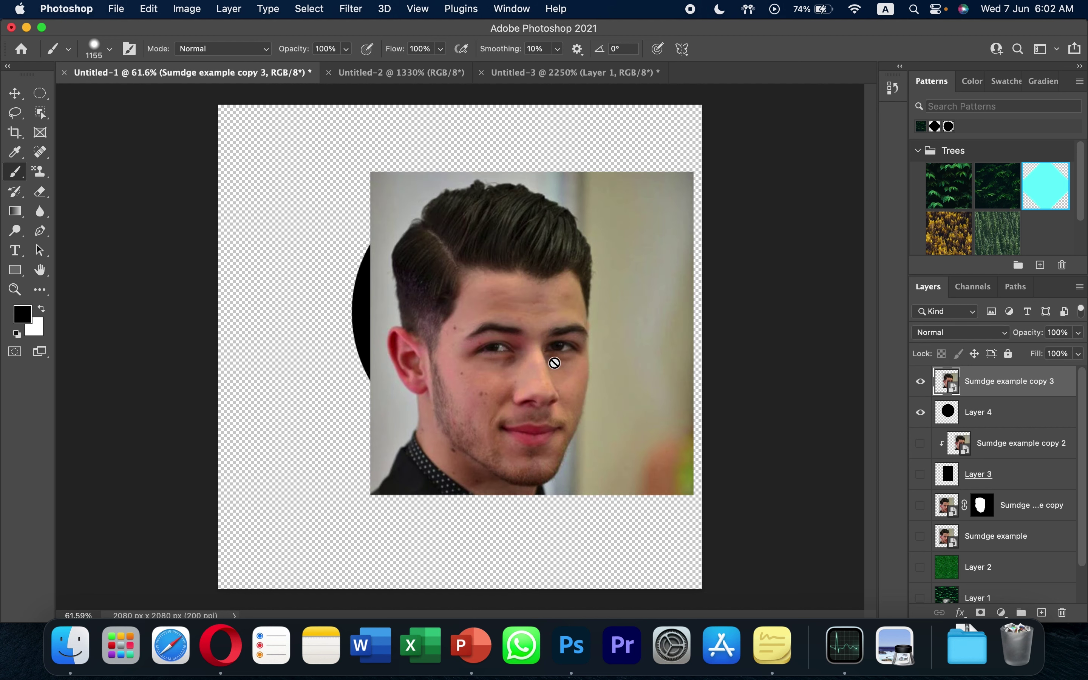
{"action": "key", "text": "v"}
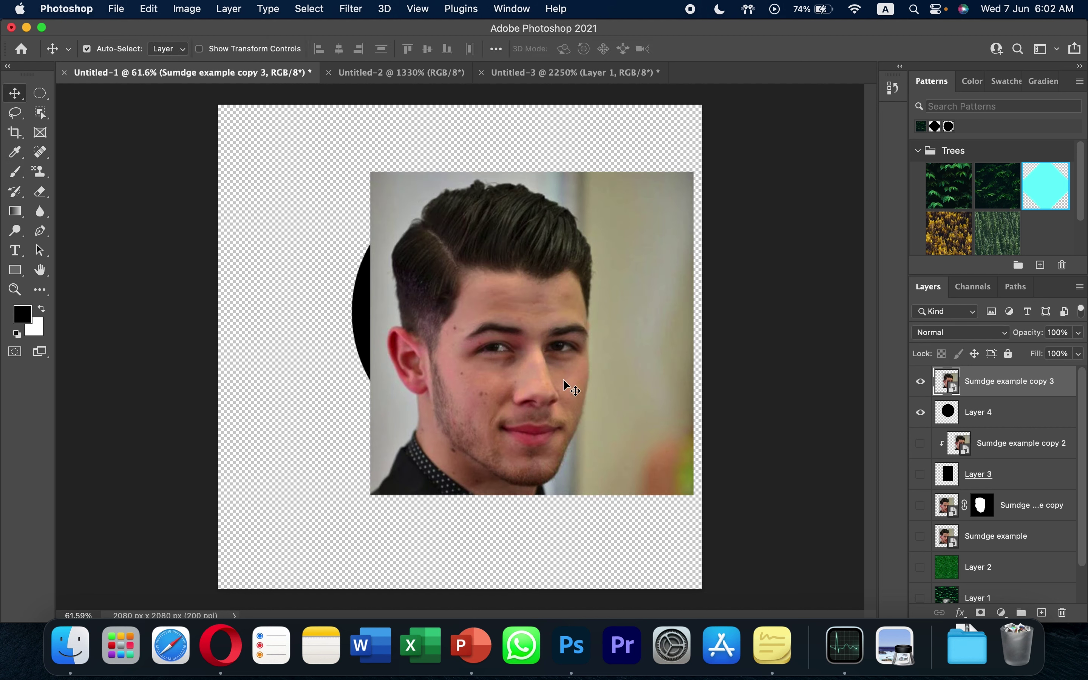
{"action": "left_click_drag", "start_coordinate": [544, 366], "coordinate": [516, 345]}
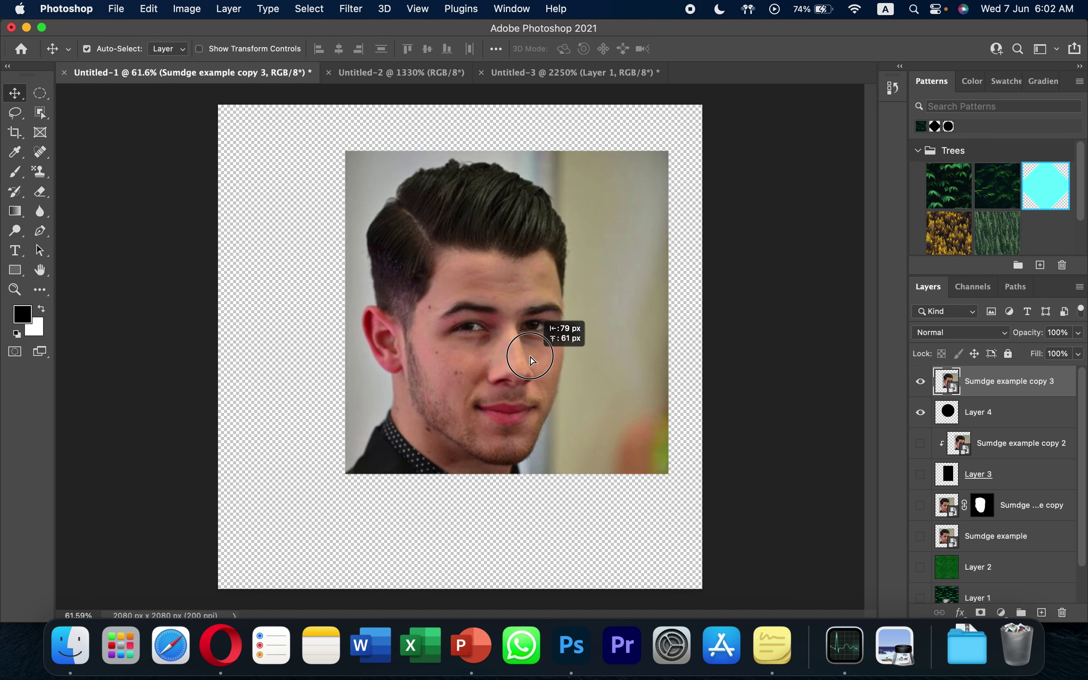
{"action": "right_click", "coordinate": [991, 389]}
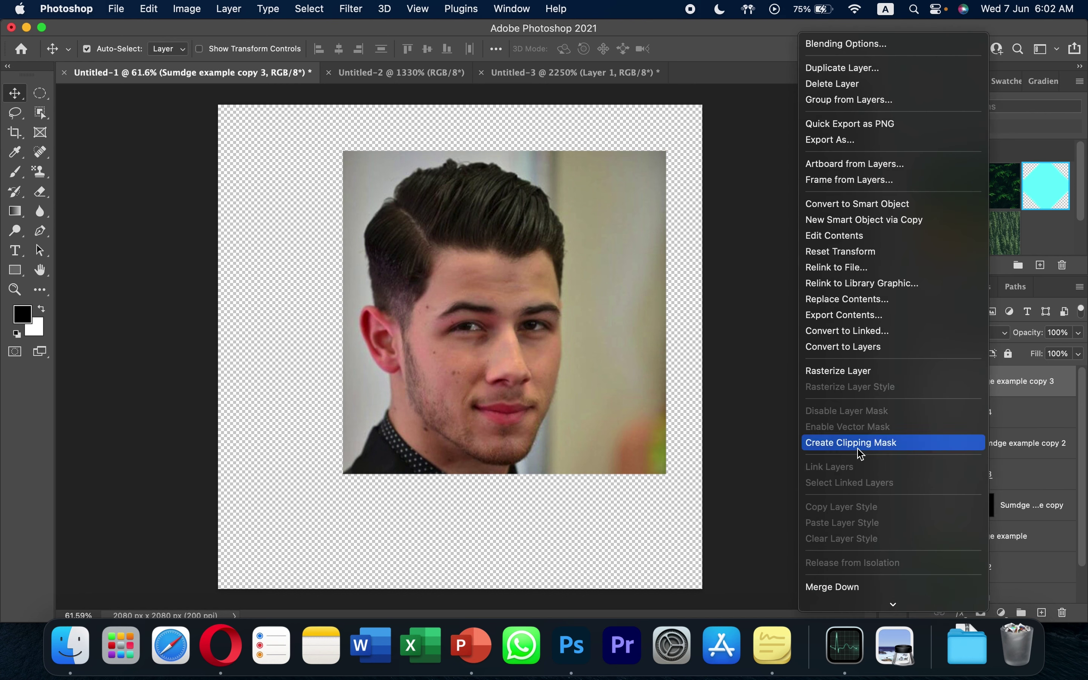
{"action": "left_click", "coordinate": [860, 443]}
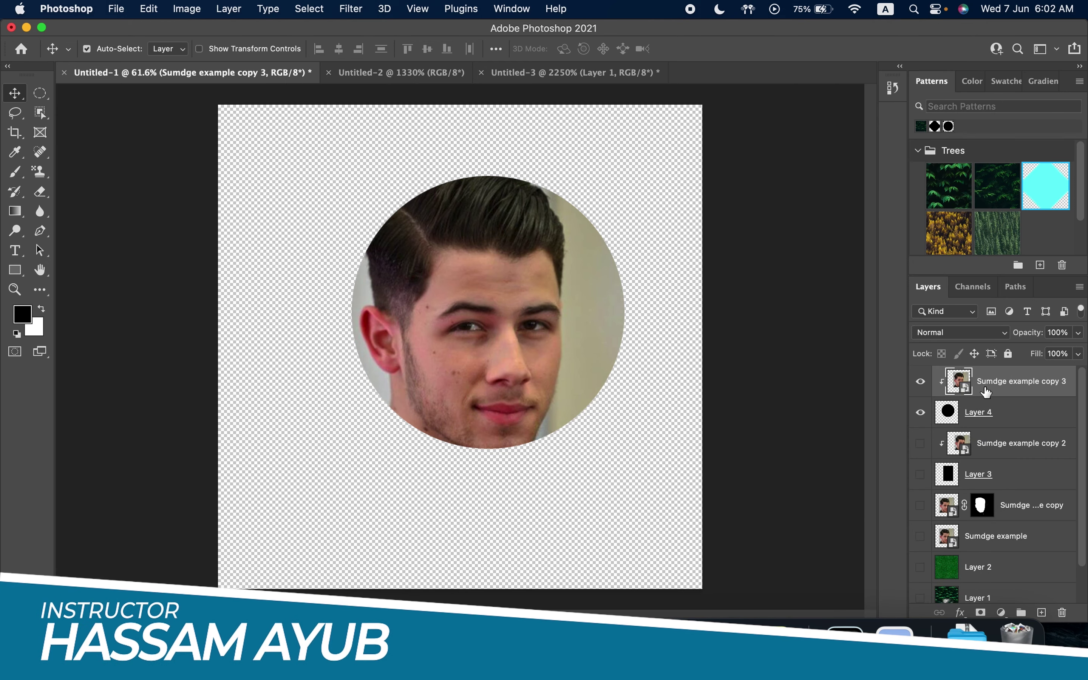
- Scale the clipped photo to about 79% and shift it so the face fits the circle
{"action": "key", "text": "ctrl+t"}
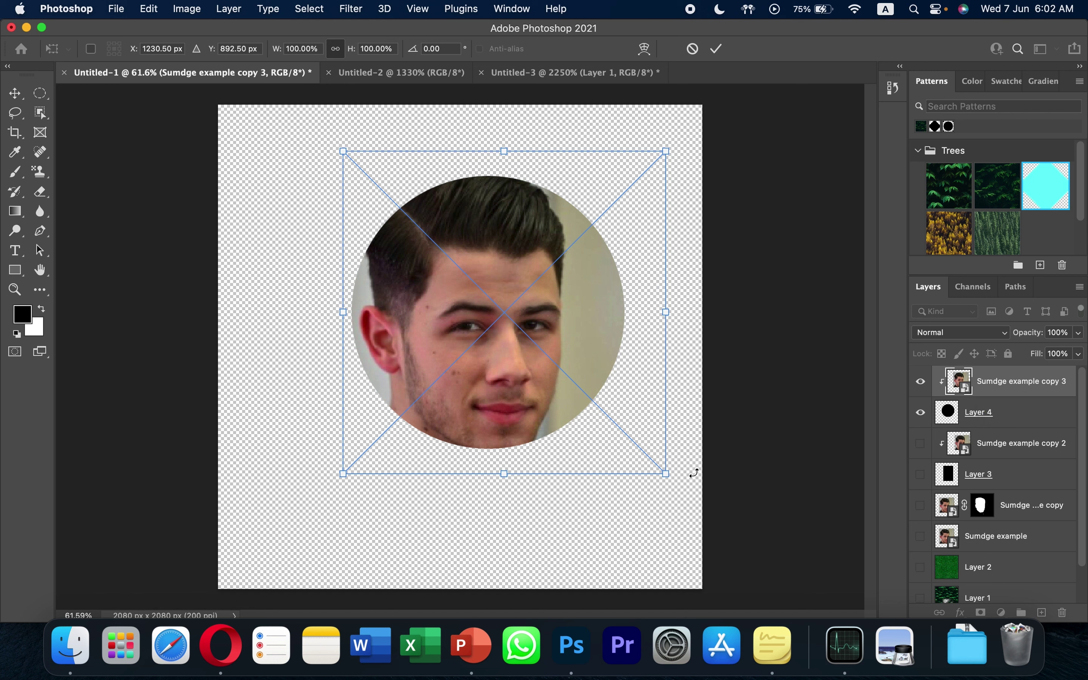
{"action": "left_click_drag", "start_coordinate": [666, 474], "coordinate": [632, 439]}
{"action": "left_click_drag", "start_coordinate": [522, 391], "coordinate": [514, 389]}
{"action": "key", "text": "Return"}
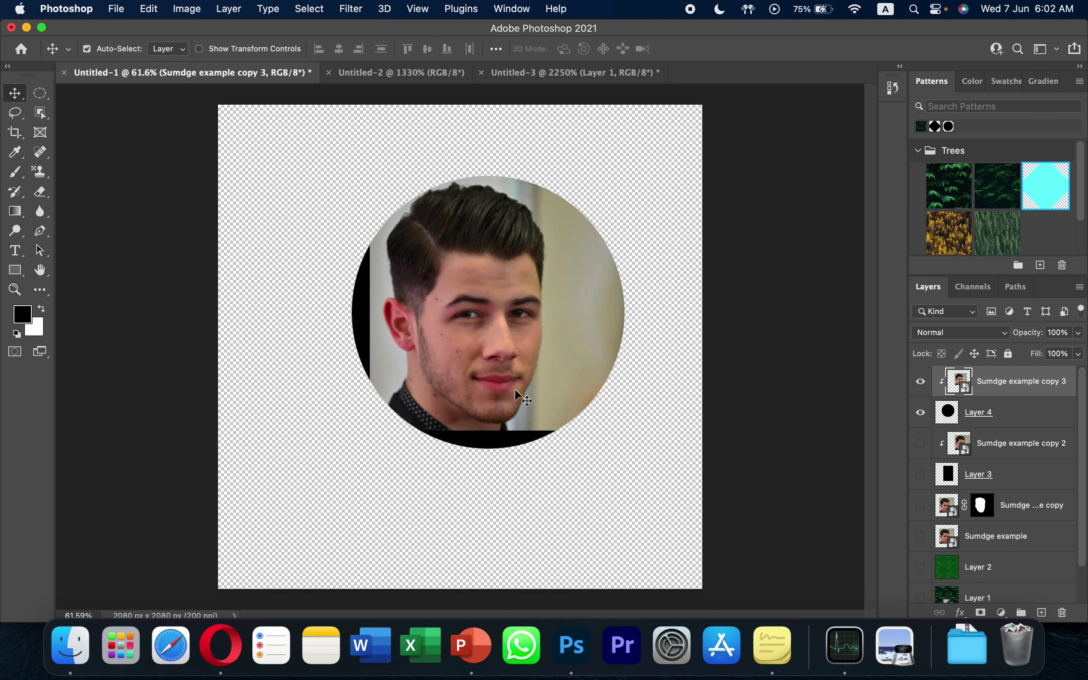